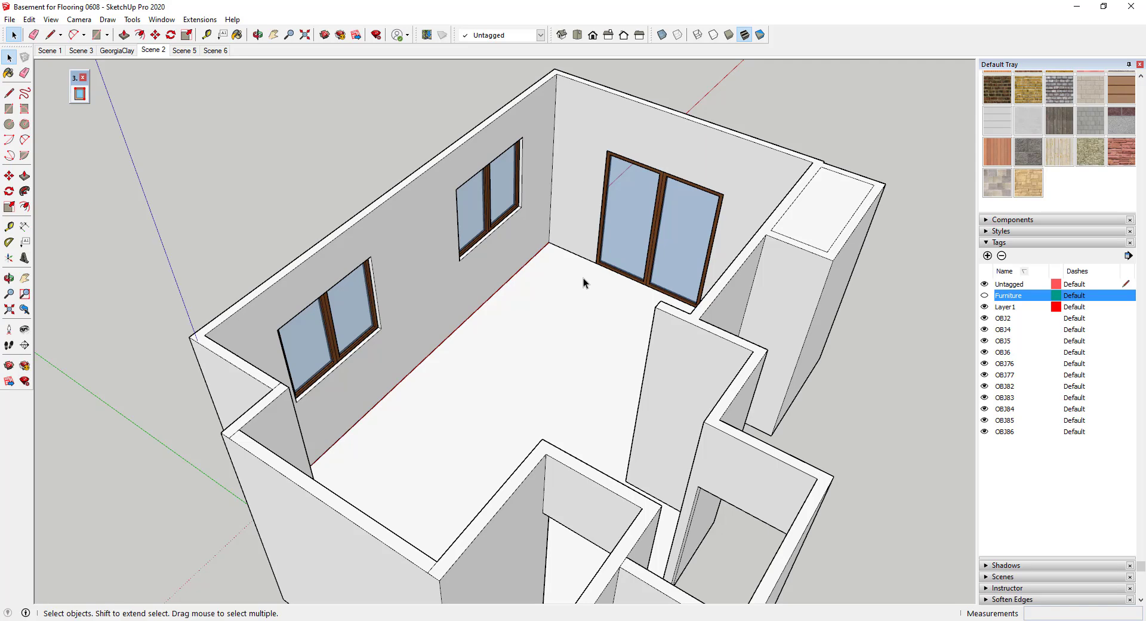
# Step: Switch to the browser and examine the room-scene and single-plank photos of the Georgia Clay vinyl plank flooring
pyautogui.moveTo(581, 280); pyautogui.dragTo(643, 344, button='middle')
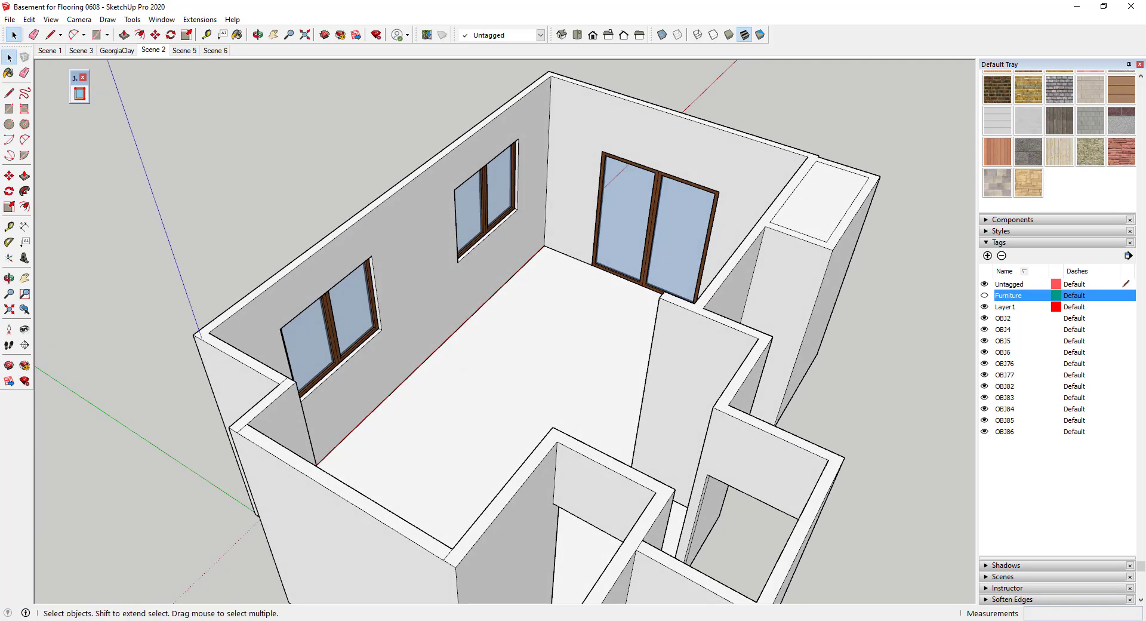
pyautogui.hotkey('alt', 'Tab')
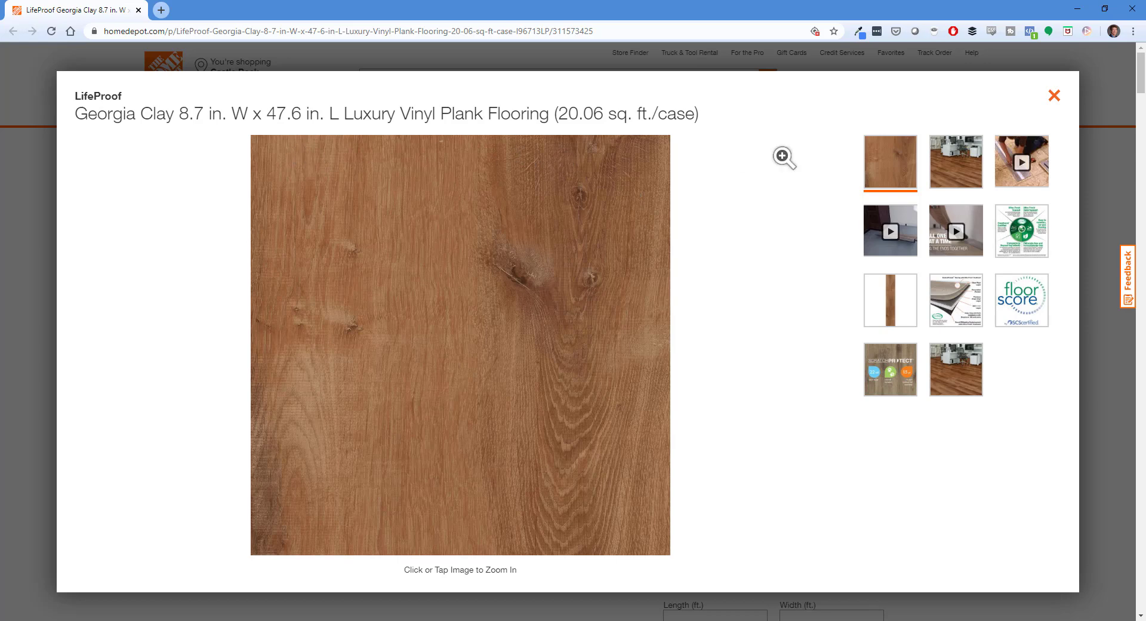
pyautogui.click(957, 174)
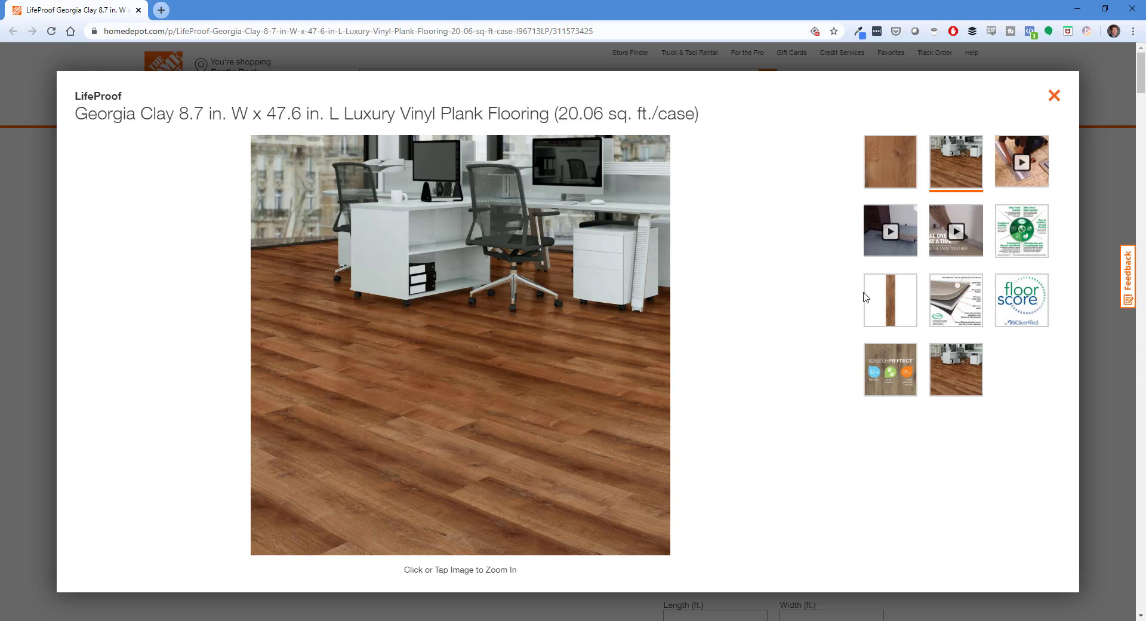
pyautogui.click(887, 298)
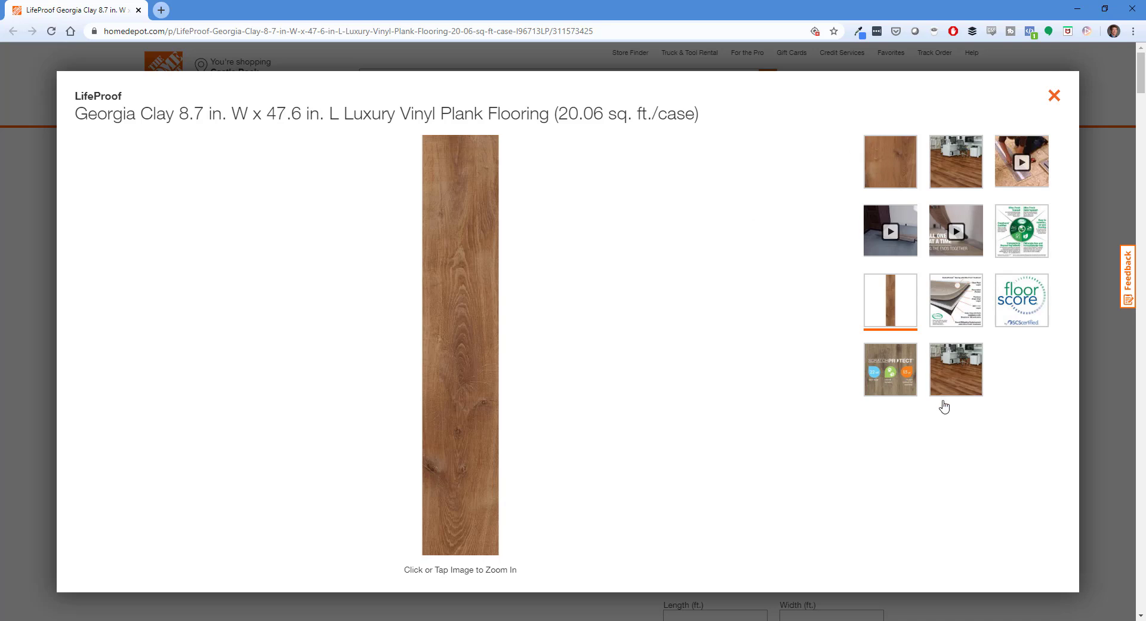
pyautogui.click(957, 382)
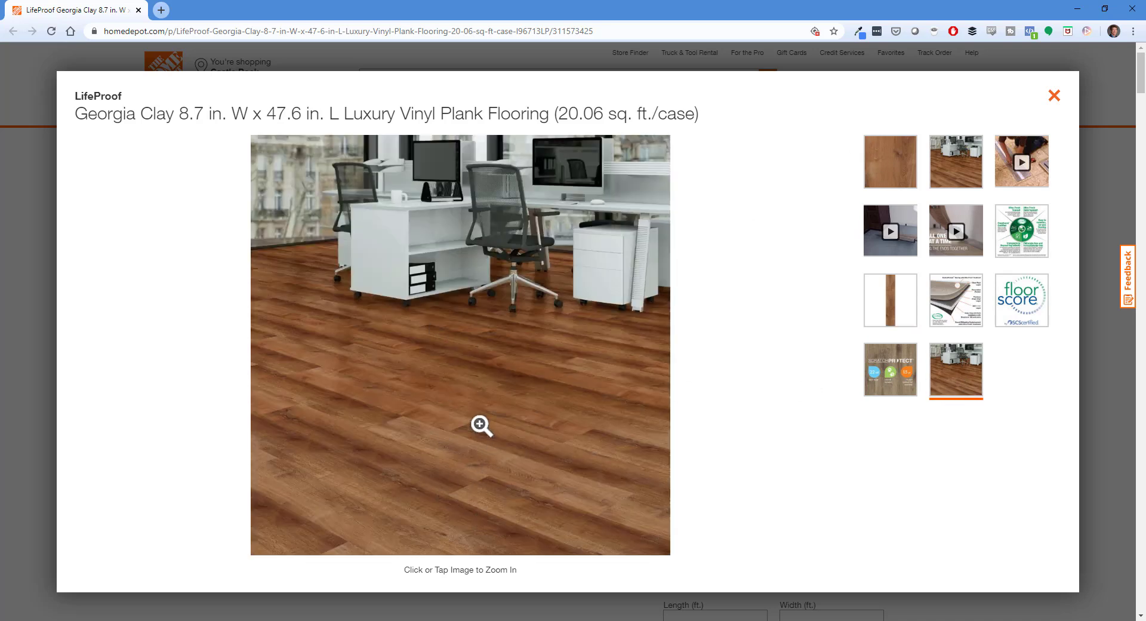
pyautogui.click(876, 303)
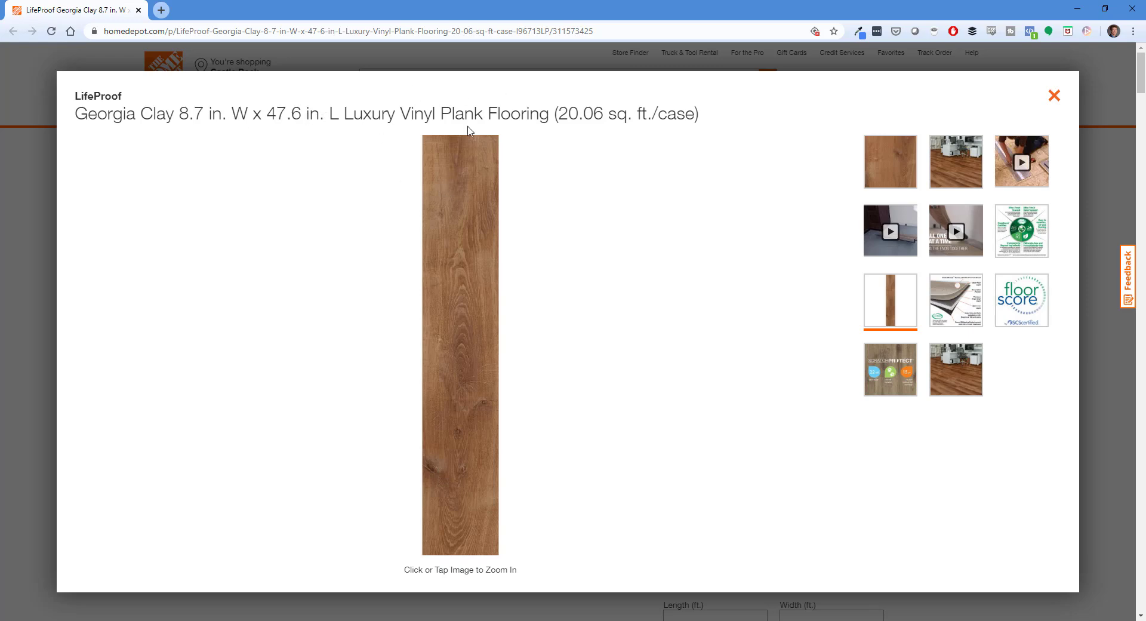
# Step: Switch back to SketchUp and draw a 47.6-inch edge along the windowed wall from the floor corner, plus an 8.7-inch perpendicular edge
pyautogui.hotkey('alt', 'Tab')
pyautogui.moveTo(653, 263); pyautogui.dragTo(575, 253, button='middle')
pyautogui.scroll(6, 537, 245)
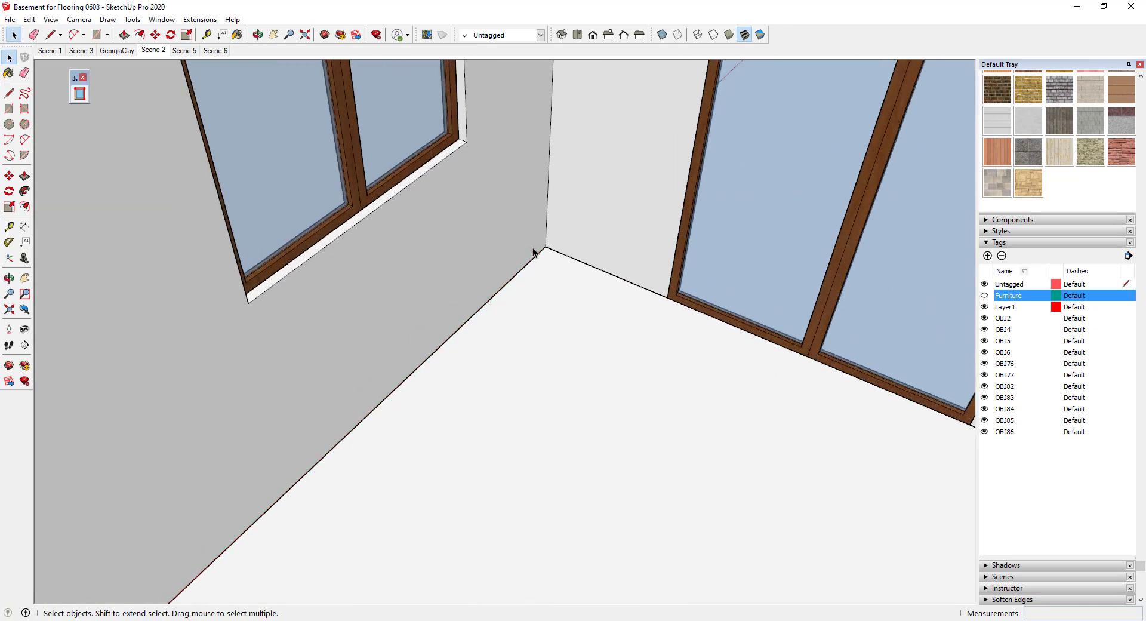
pyautogui.press('l')
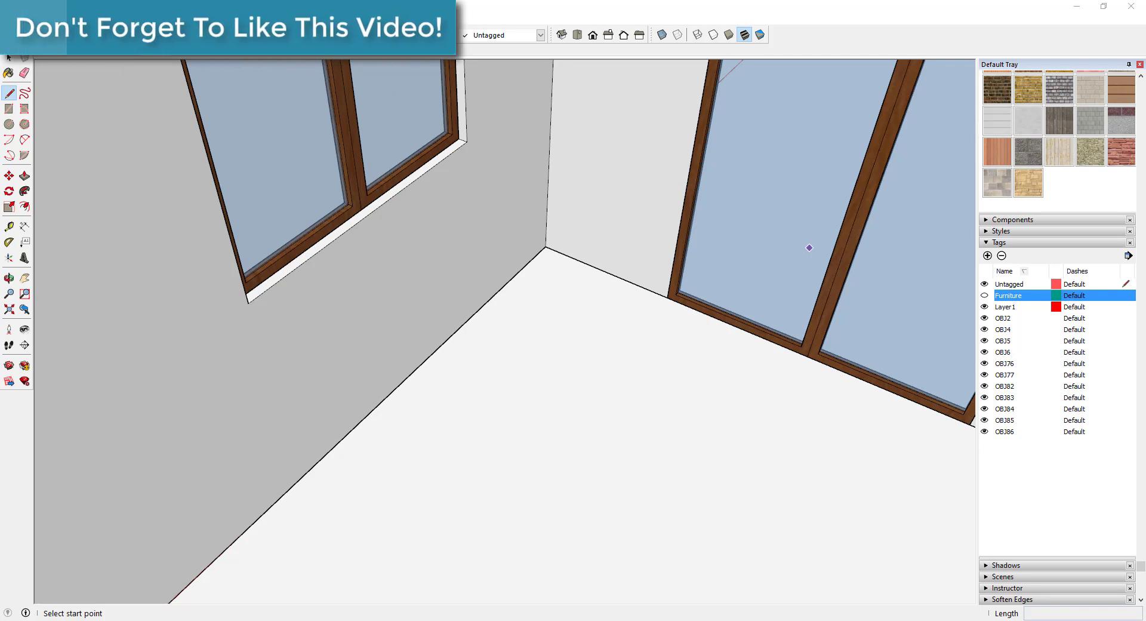
pyautogui.click(544, 246)
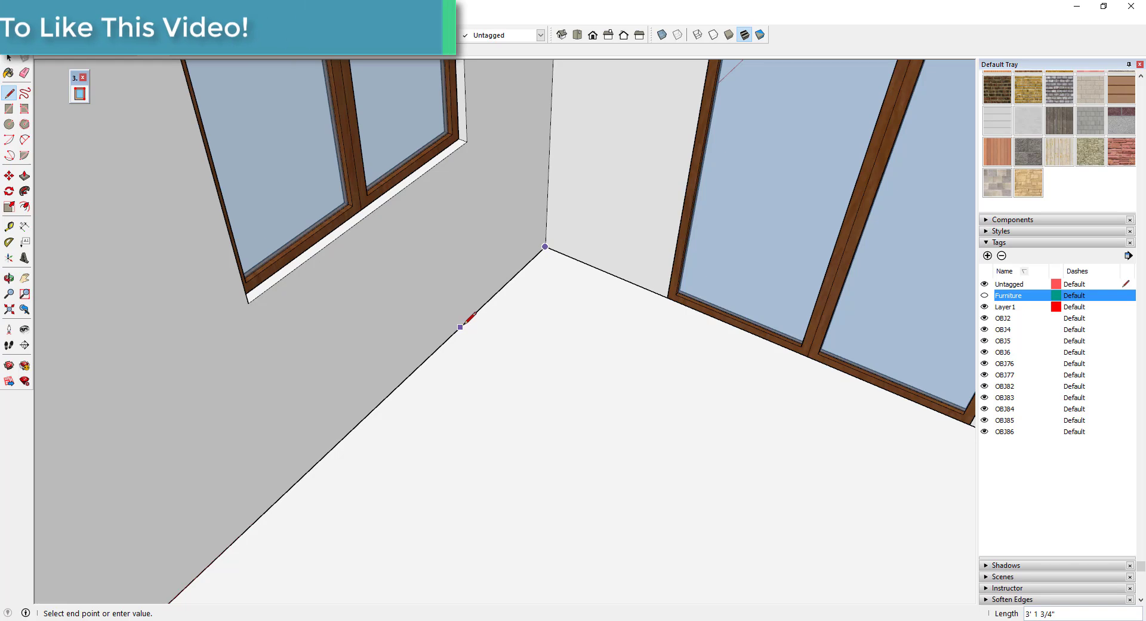
pyautogui.write('47')
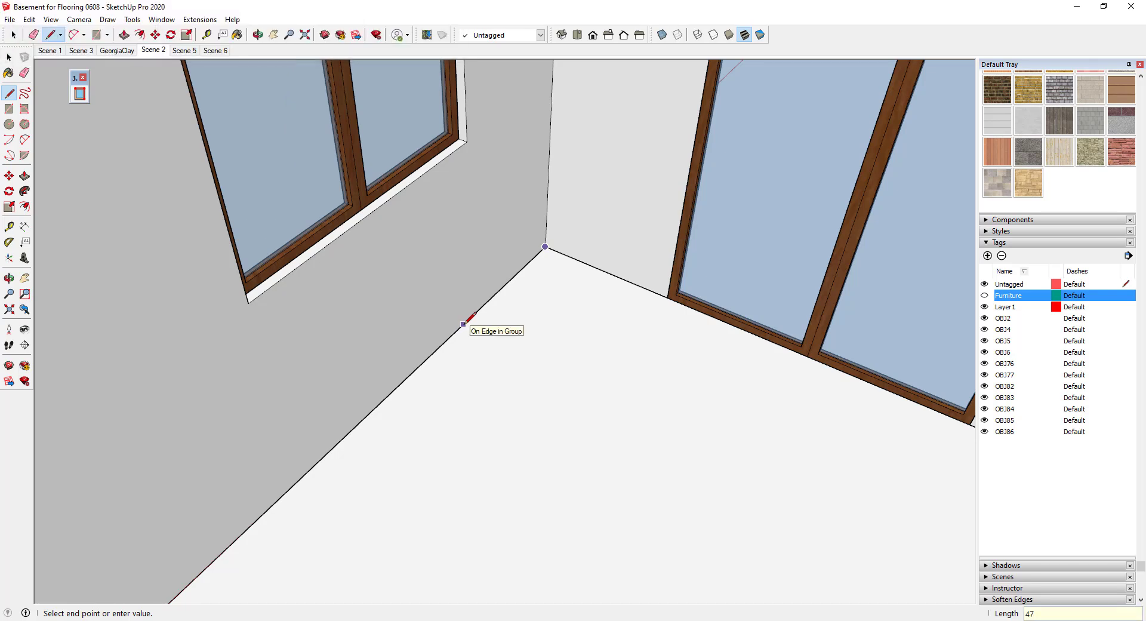
pyautogui.write('.6')
pyautogui.press('Return')
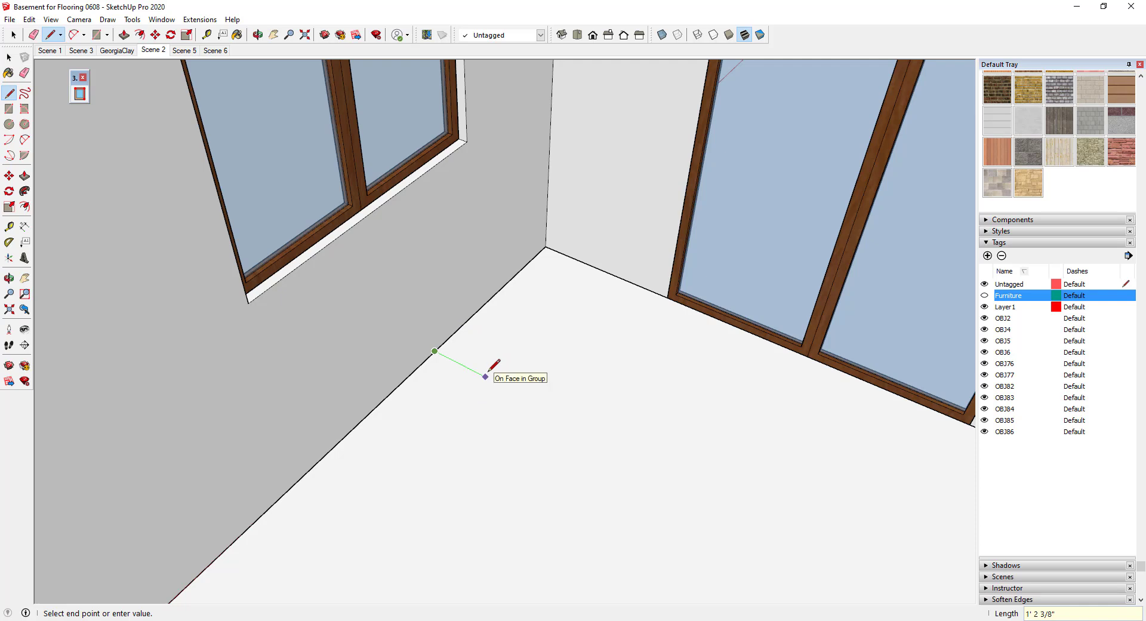
pyautogui.press('Return')
# Step: Complete the plank outline with a rectangle from the short edge's free end to the room corner
pyautogui.press('r')
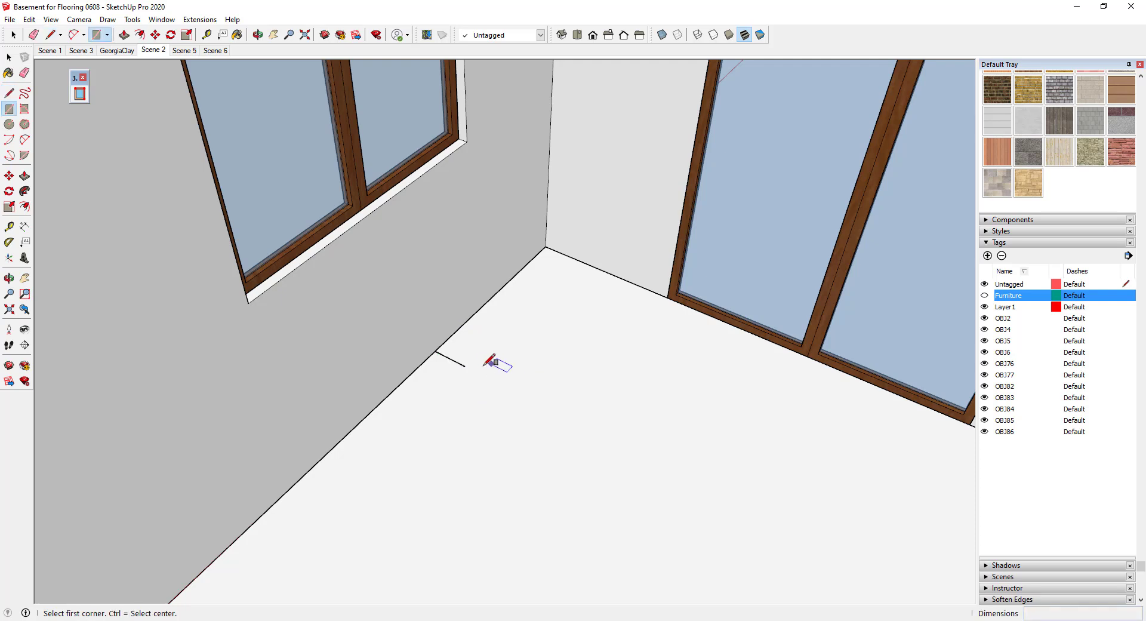
pyautogui.click(465, 366)
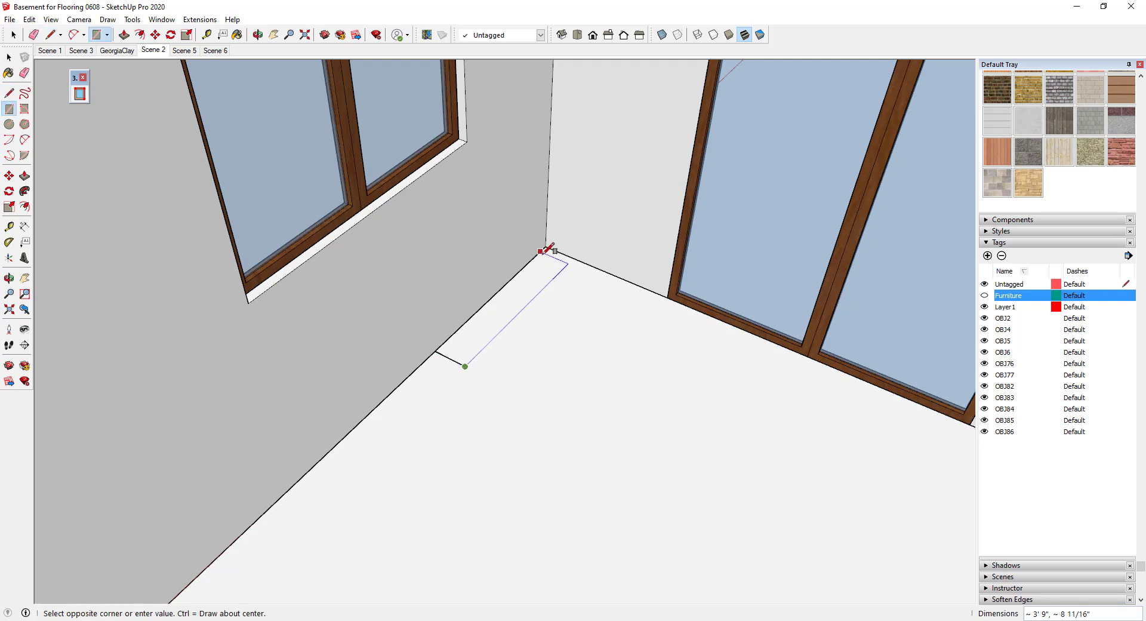
pyautogui.click(546, 246)
pyautogui.press('space')
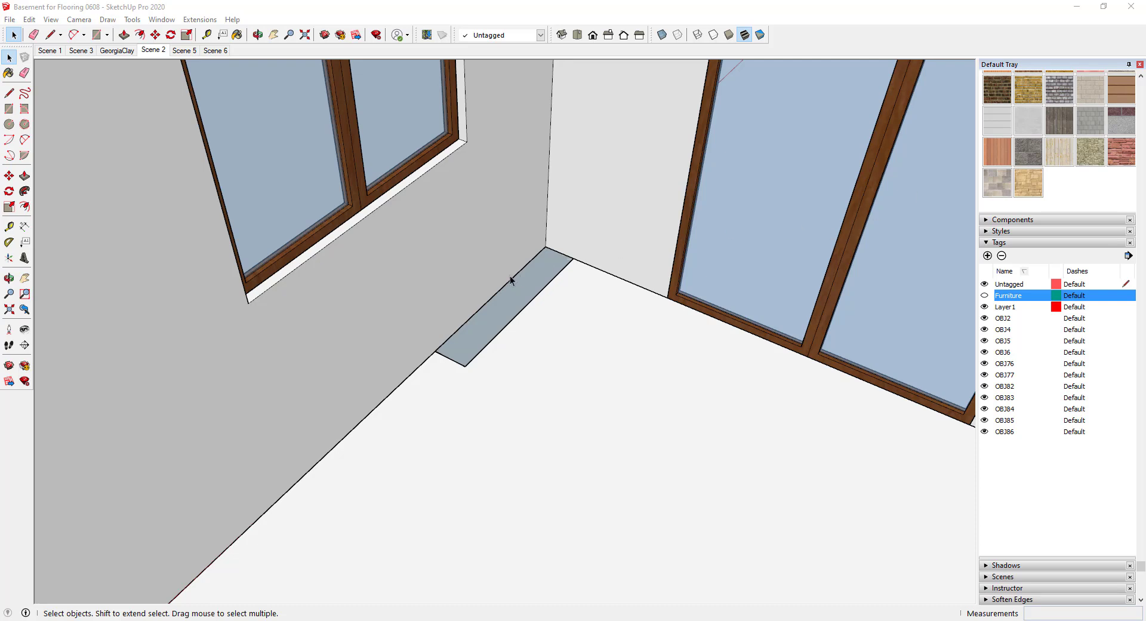
# Step: Push/Pull the plank face upward to a thickness of about 1/4 inch
pyautogui.click(511, 313)
pyautogui.press('p')
pyautogui.click(508, 317)
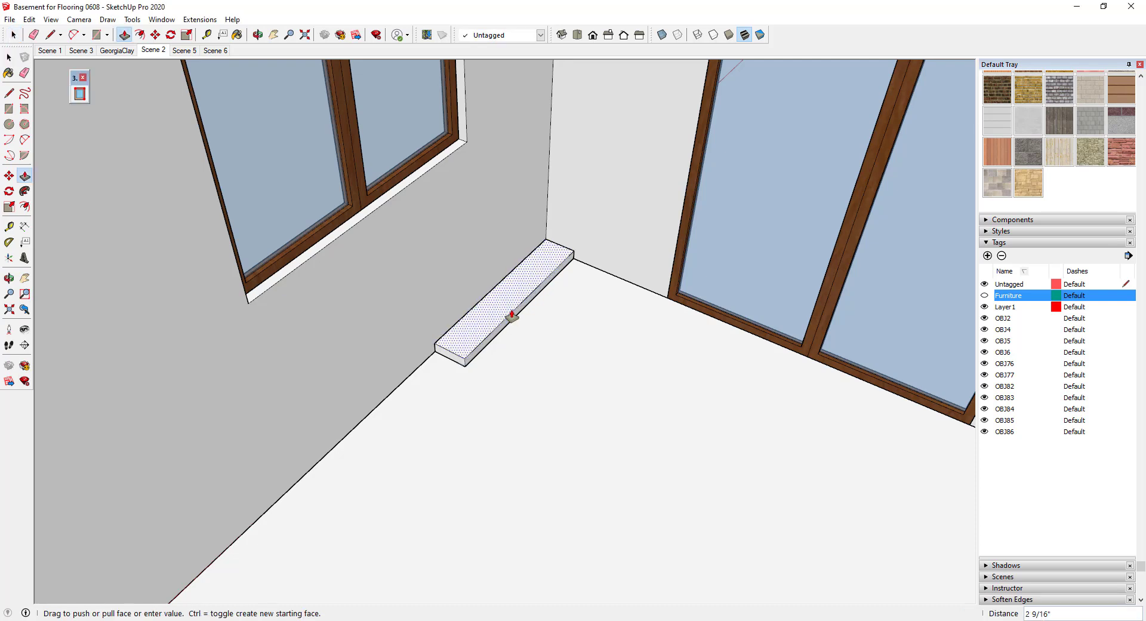
pyautogui.press('Return')
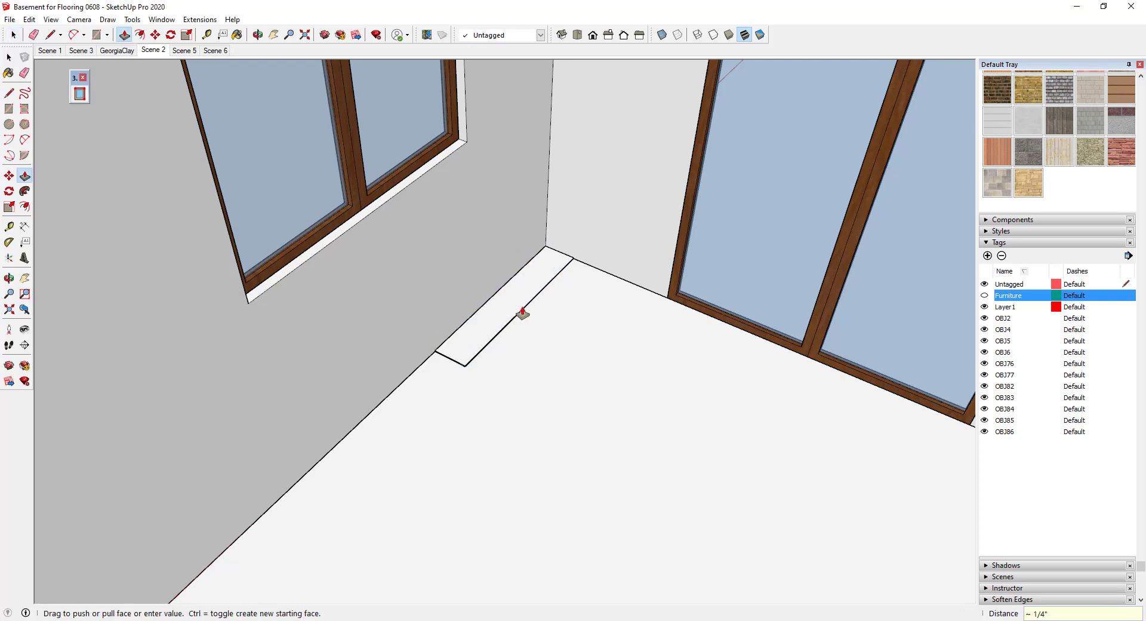
pyautogui.press('space')
# Step: Select the whole plank and make it a component with the definition name Vinyl Plank
pyautogui.click(502, 294)
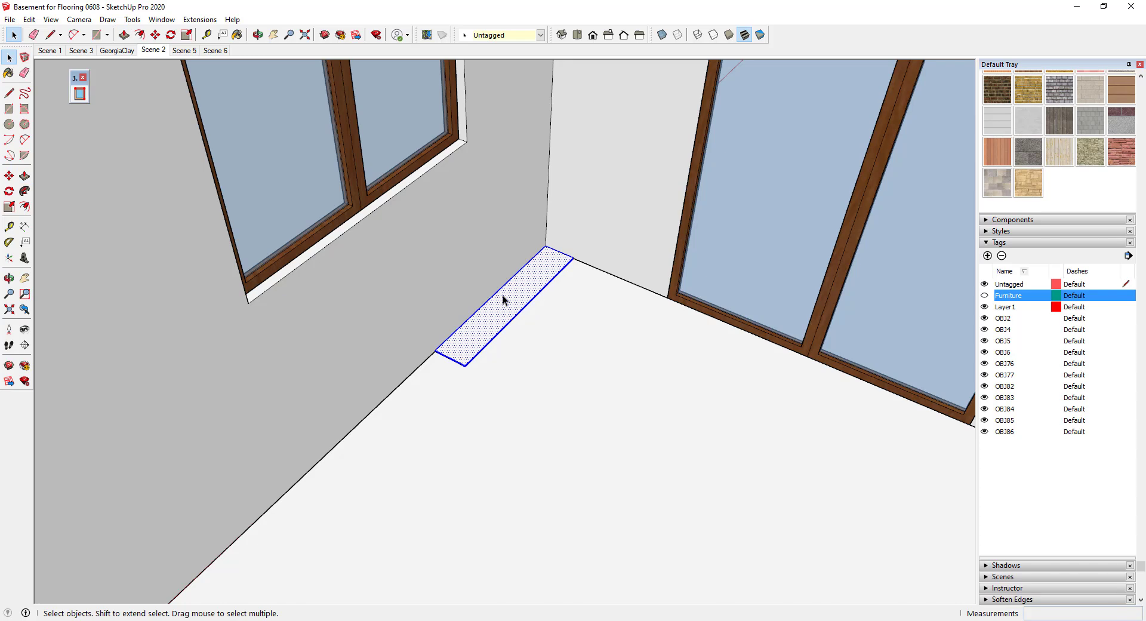
pyautogui.rightClick(502, 295)
pyautogui.click(544, 386)
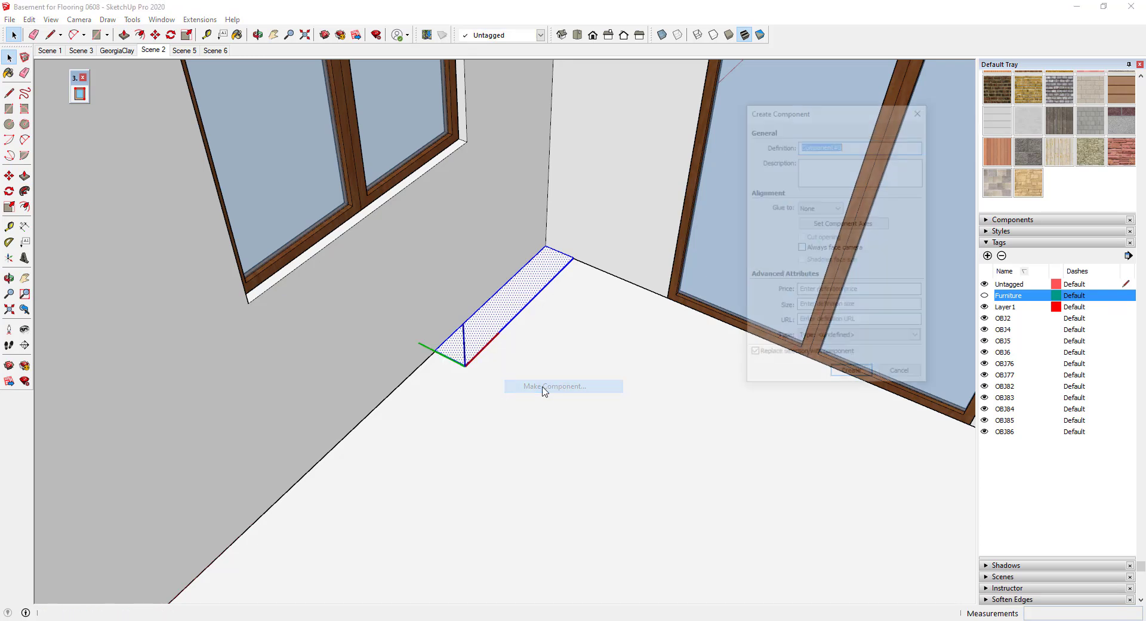
pyautogui.write('Viny')
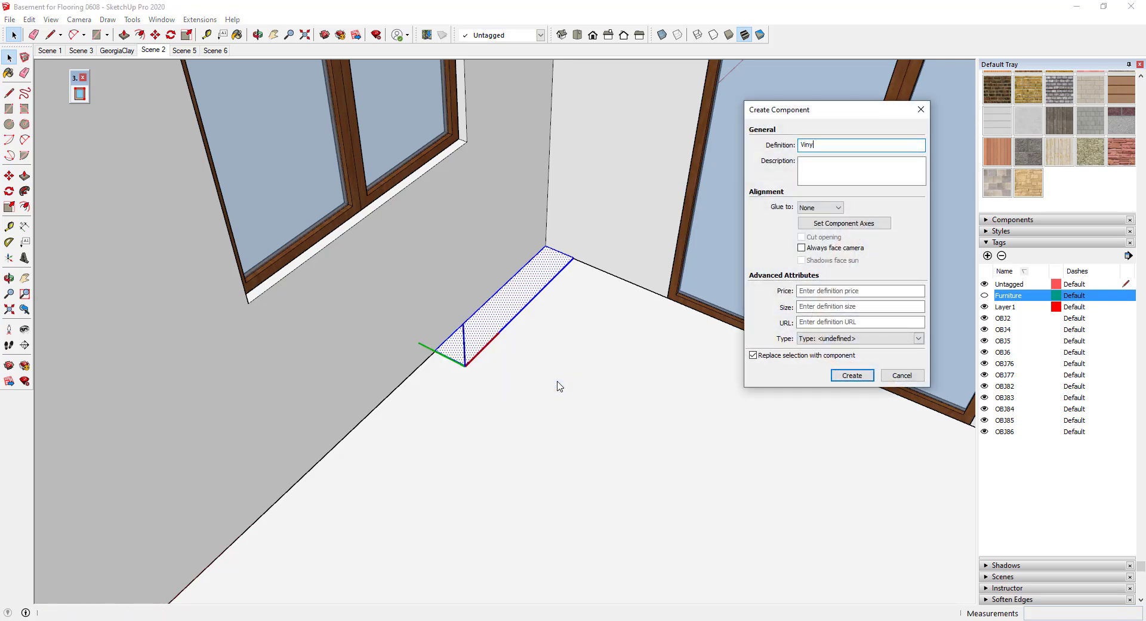
pyautogui.press('Return')
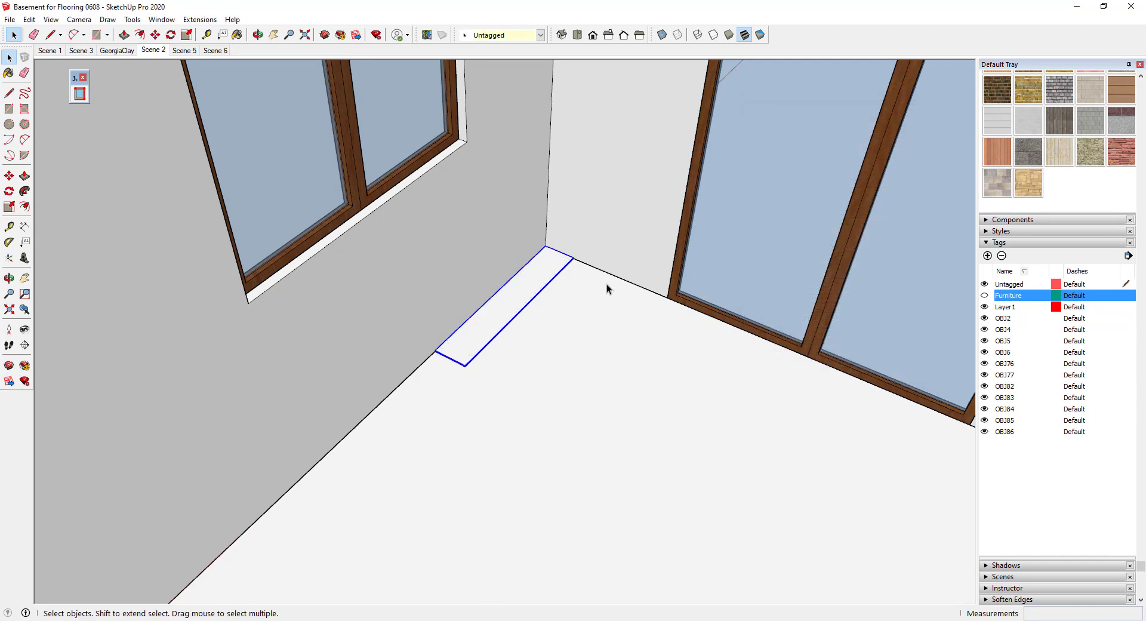
pyautogui.press('m')
pyautogui.click(546, 243)
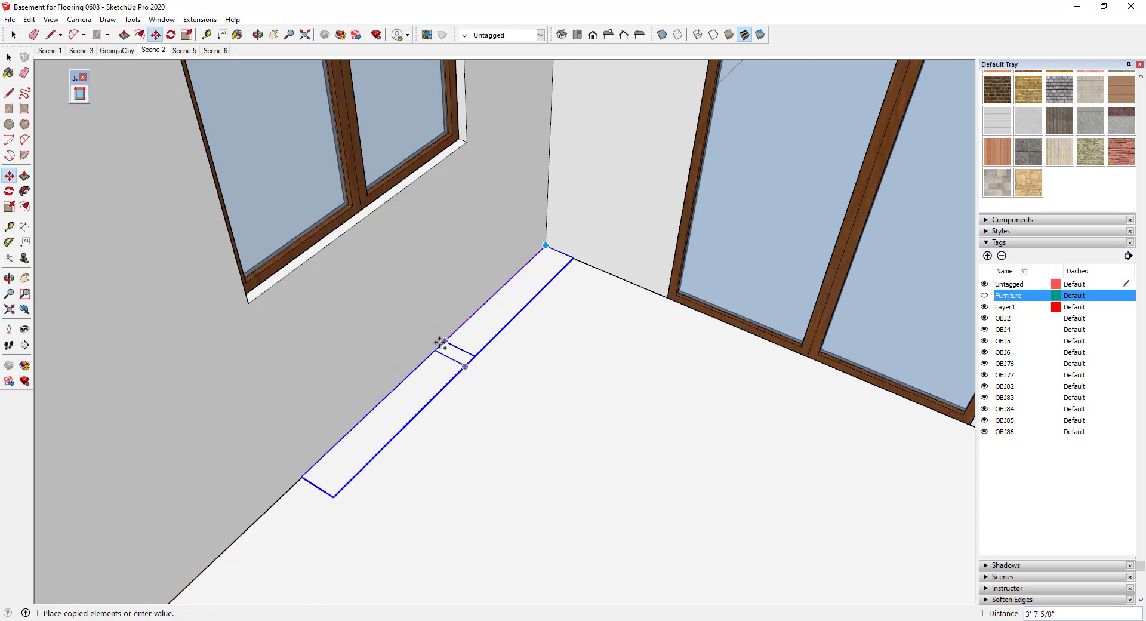
pyautogui.press('space')
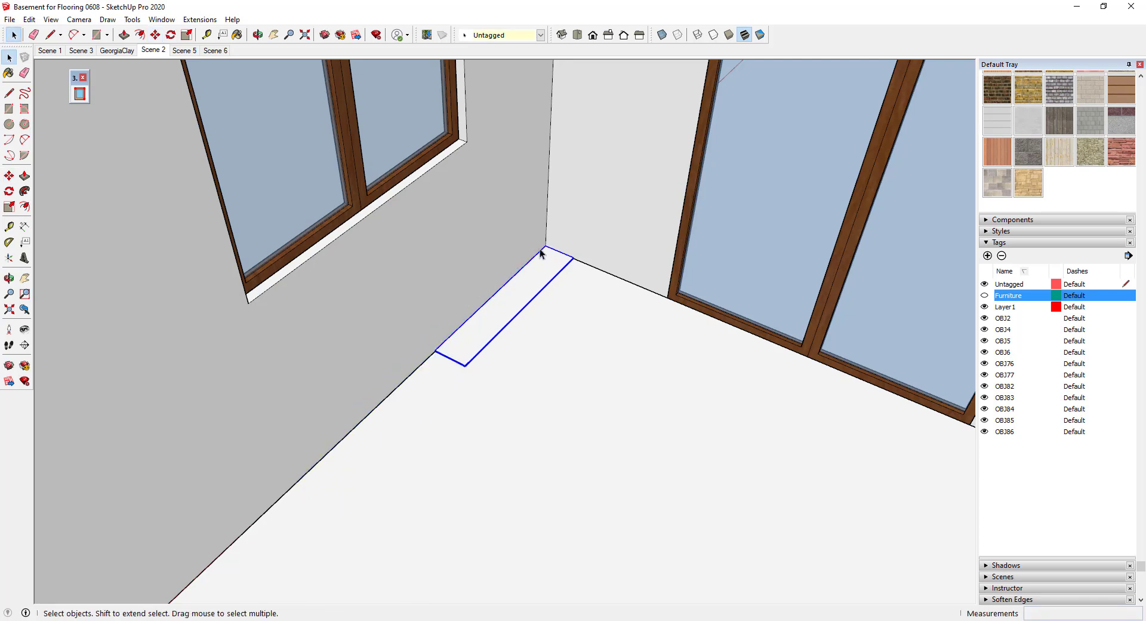
# Step: Copy the plank end to end along the windowed wall and multiply it to three copies
pyautogui.press('m')
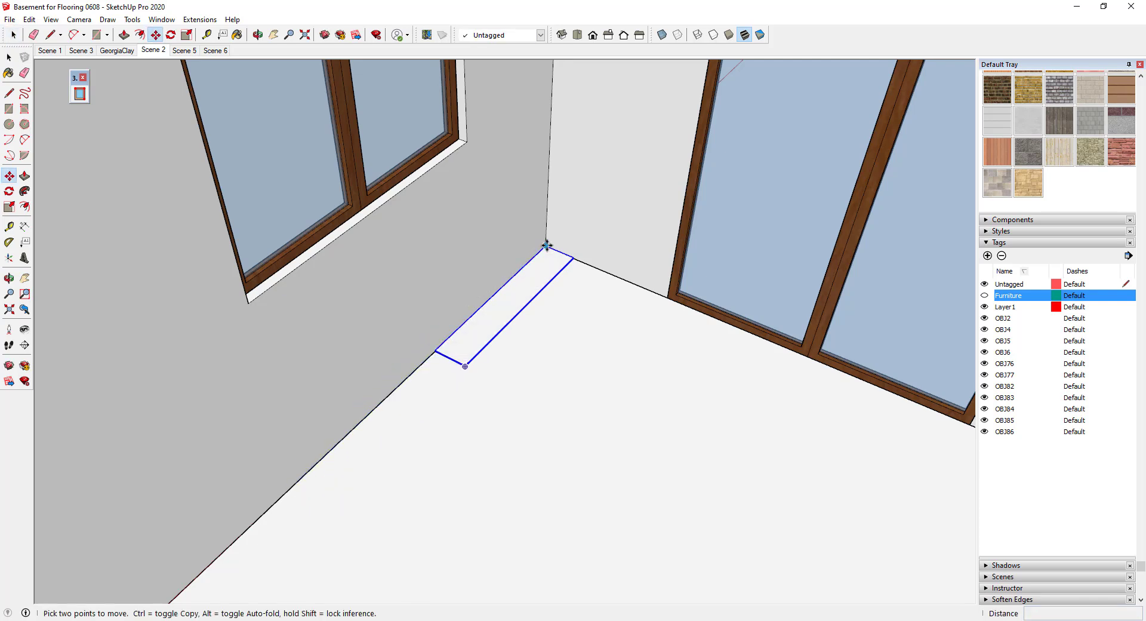
pyautogui.click(545, 246)
pyautogui.press('ctrl')
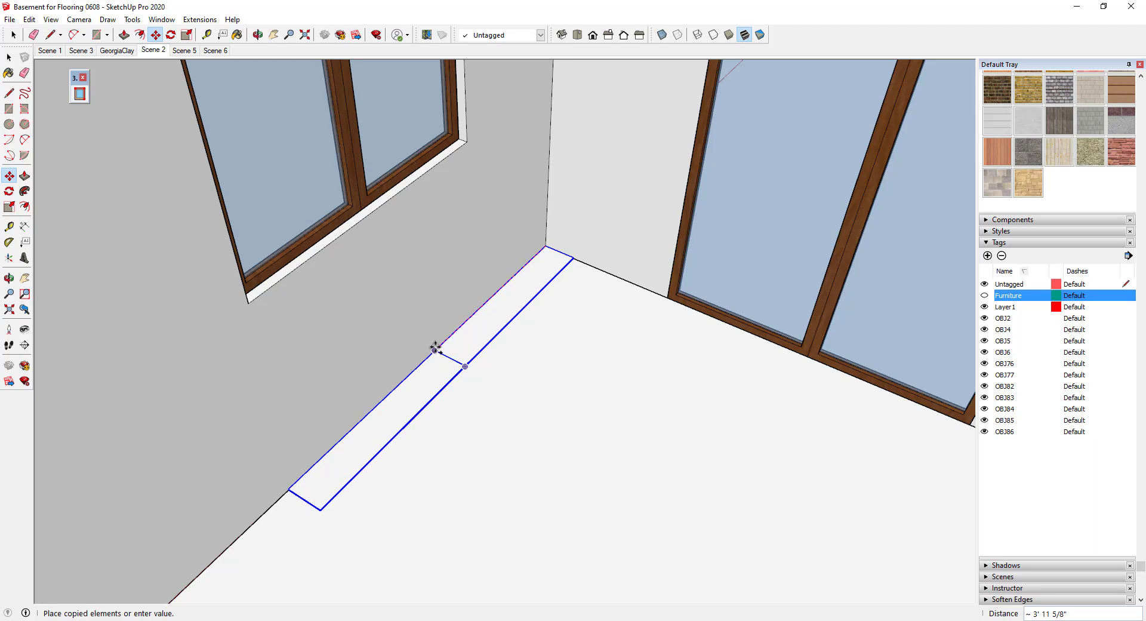
pyautogui.click(435, 350)
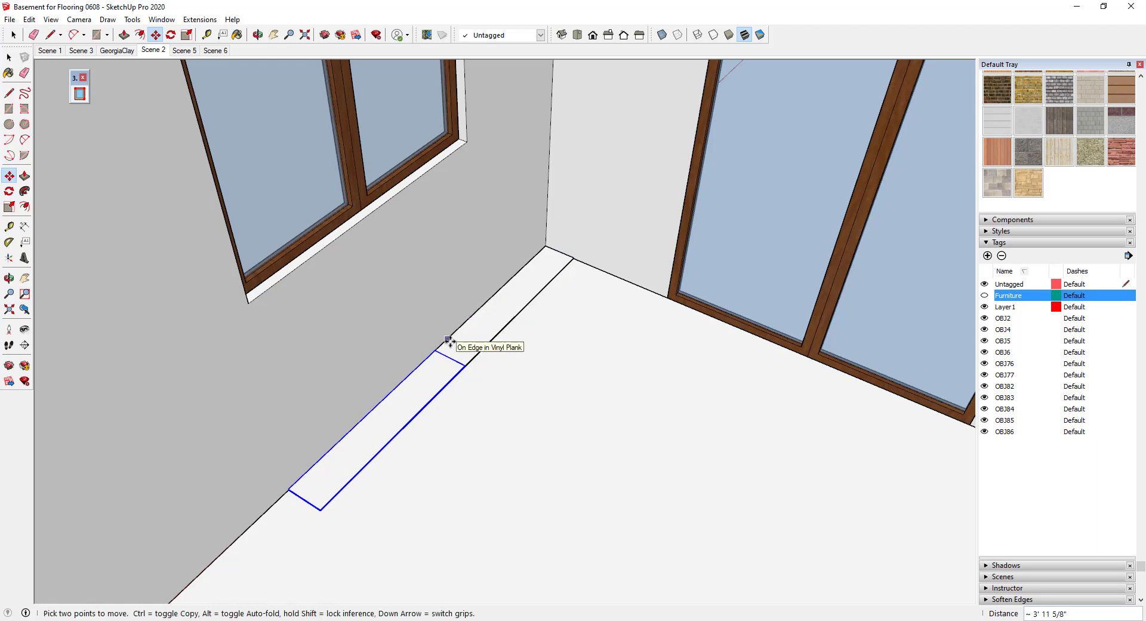
pyautogui.write('*3')
pyautogui.press('Return')
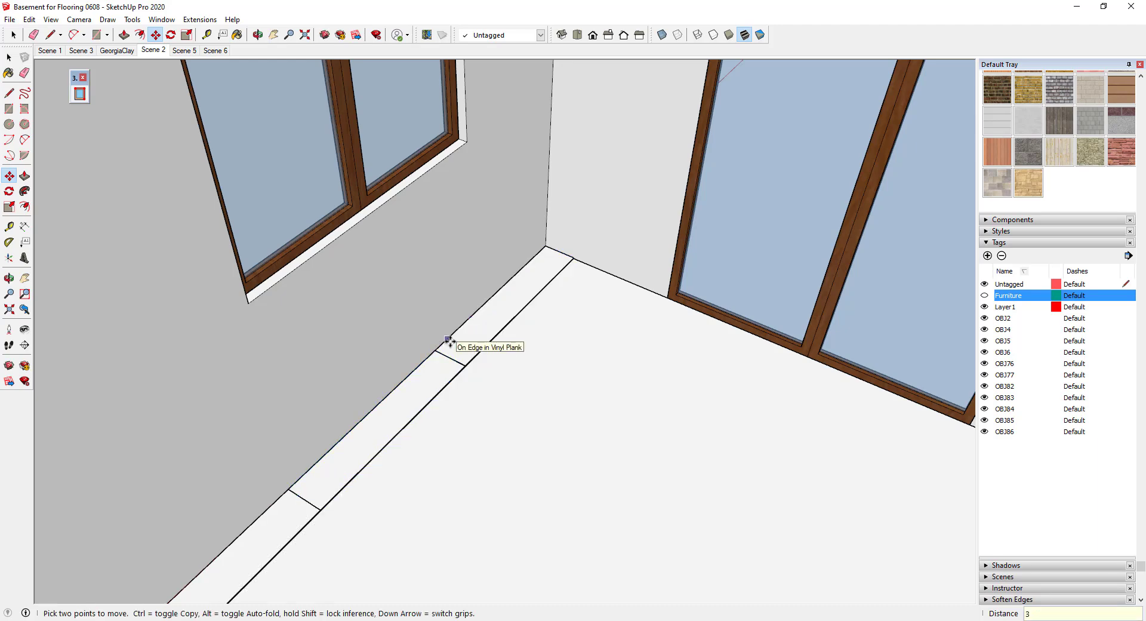
# Step: Inspect the full plank row along the wall from outside and above the room
pyautogui.scroll(-10, 577, 258)
pyautogui.moveTo(627, 222)
pyautogui.mouseDown(button='middle')
pyautogui.moveTo(477, 291)
pyautogui.moveTo(401, 397)
pyautogui.moveTo(472, 353)
pyautogui.moveTo(382, 421)
pyautogui.moveTo(710, 310)
pyautogui.moveTo(493, 458)
pyautogui.mouseUp(button='middle')
pyautogui.press('e')
pyautogui.click(322, 455)
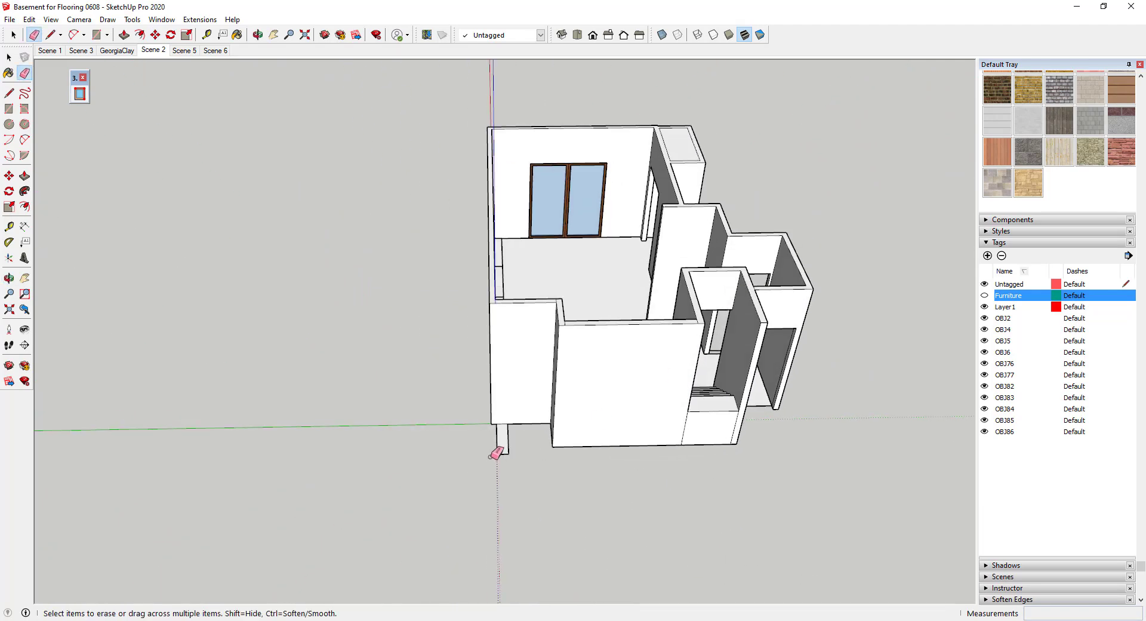
pyautogui.press('space')
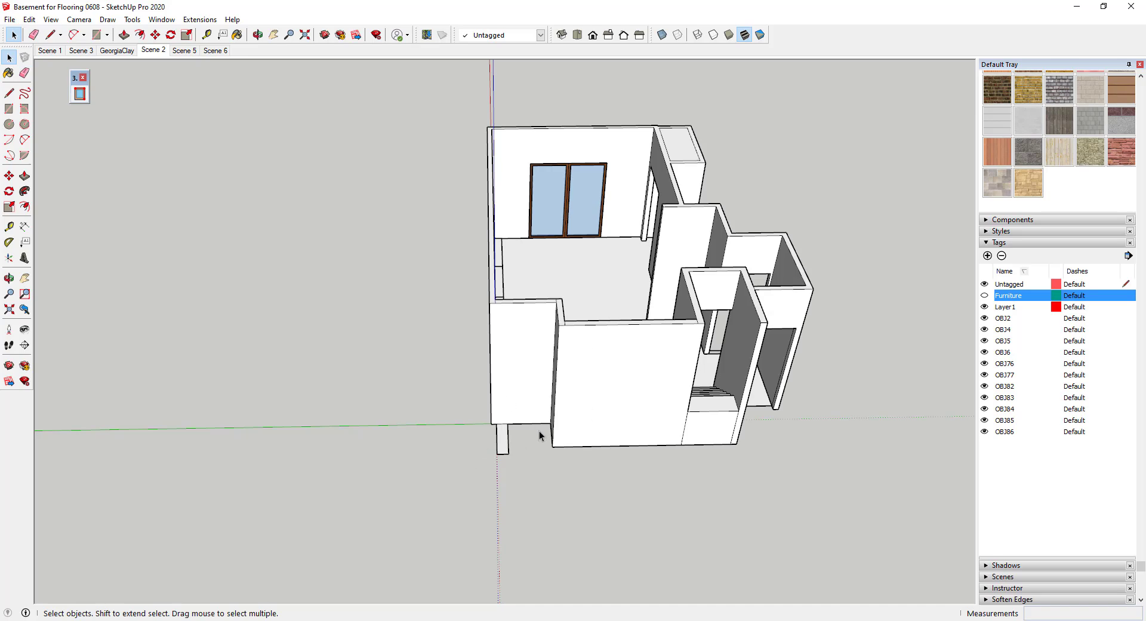
pyautogui.moveTo(561, 396); pyautogui.dragTo(418, 435, button='middle')
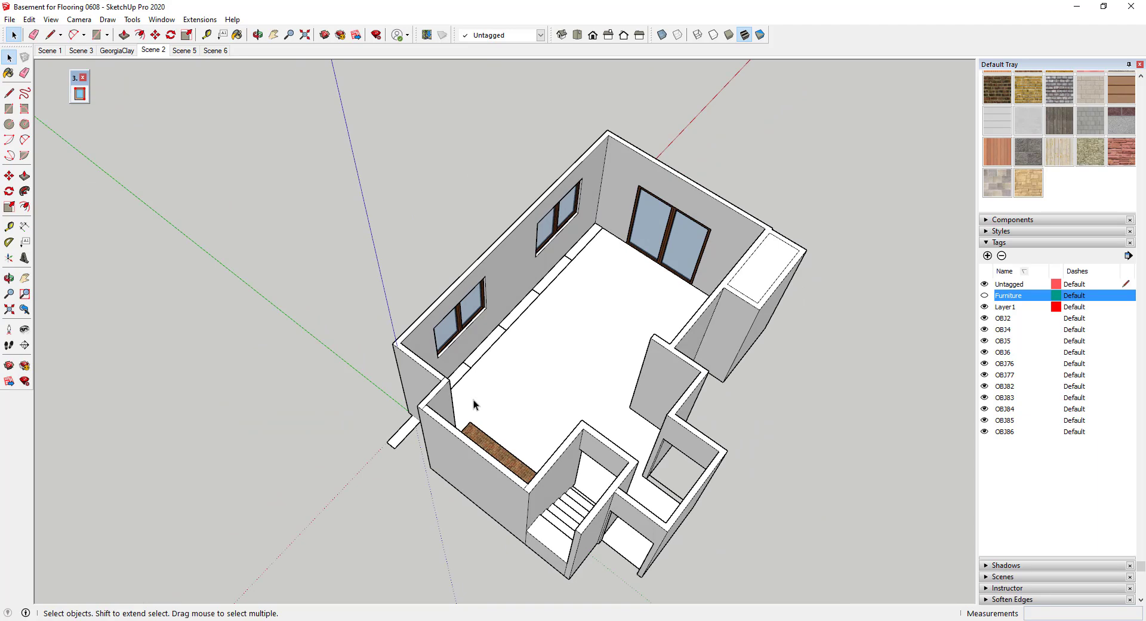
# Step: Open the corner plank component for editing and try Push/Pull on its top face
pyautogui.scroll(10, 567, 234)
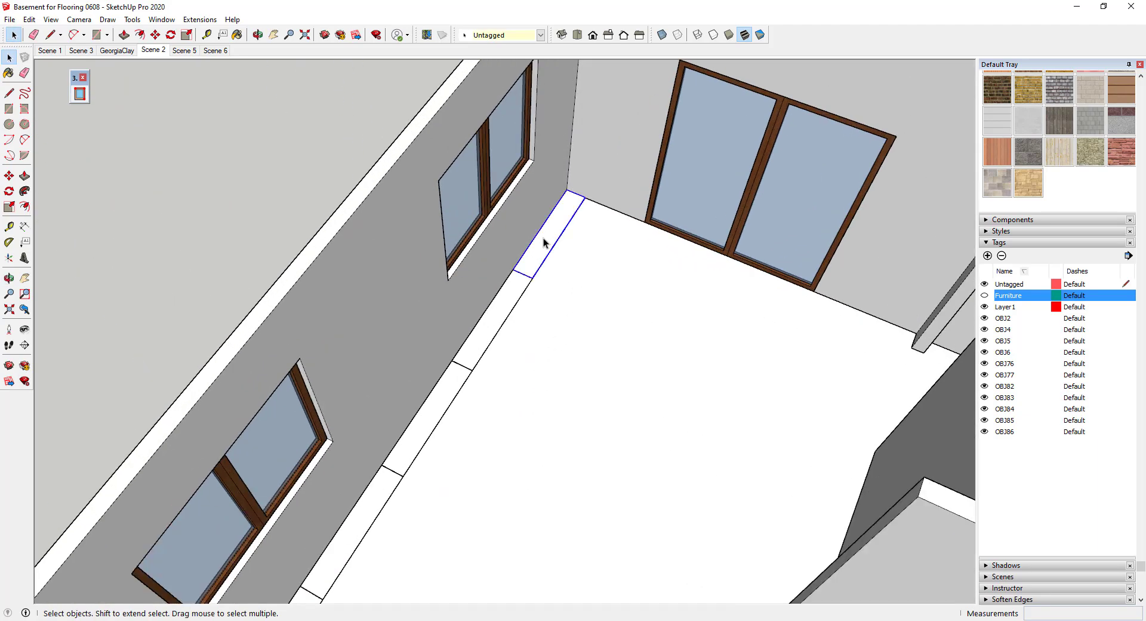
pyautogui.doubleClick(543, 238)
pyautogui.click(550, 243)
pyautogui.press('p')
pyautogui.click(549, 245)
pyautogui.press('Escape')
pyautogui.press('space')
pyautogui.moveTo(581, 216); pyautogui.dragTo(604, 224, button='middle')
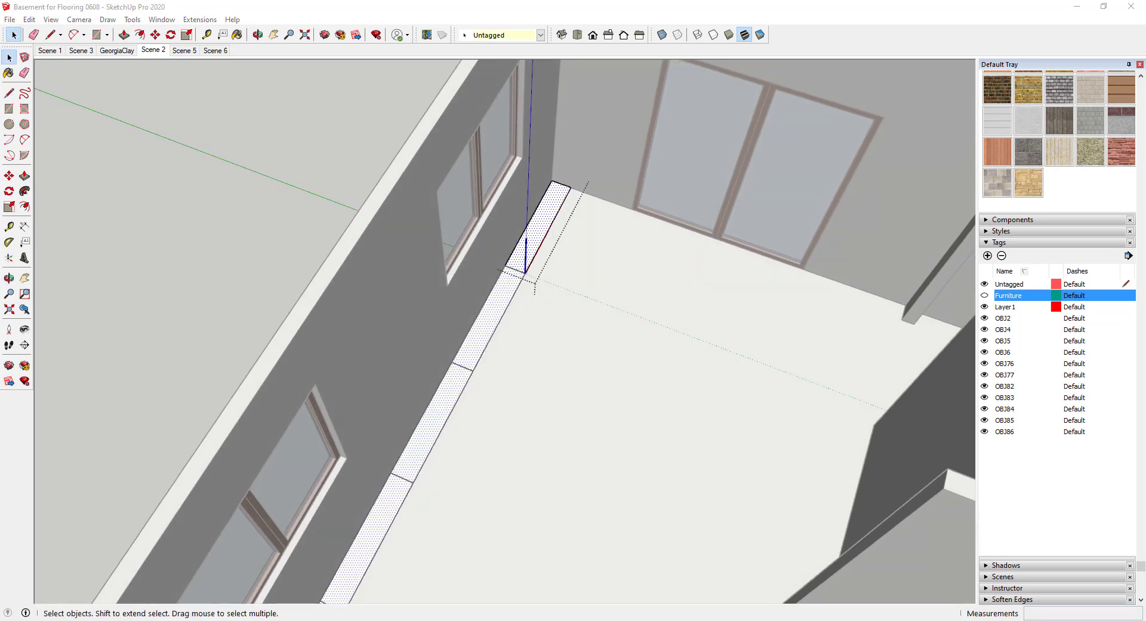
# Step: Switch to the browser and save the single-plank Georgia Clay product photo as a JPEG image in the 104 Flooring folder
pyautogui.hotkey('alt', 'Tab')
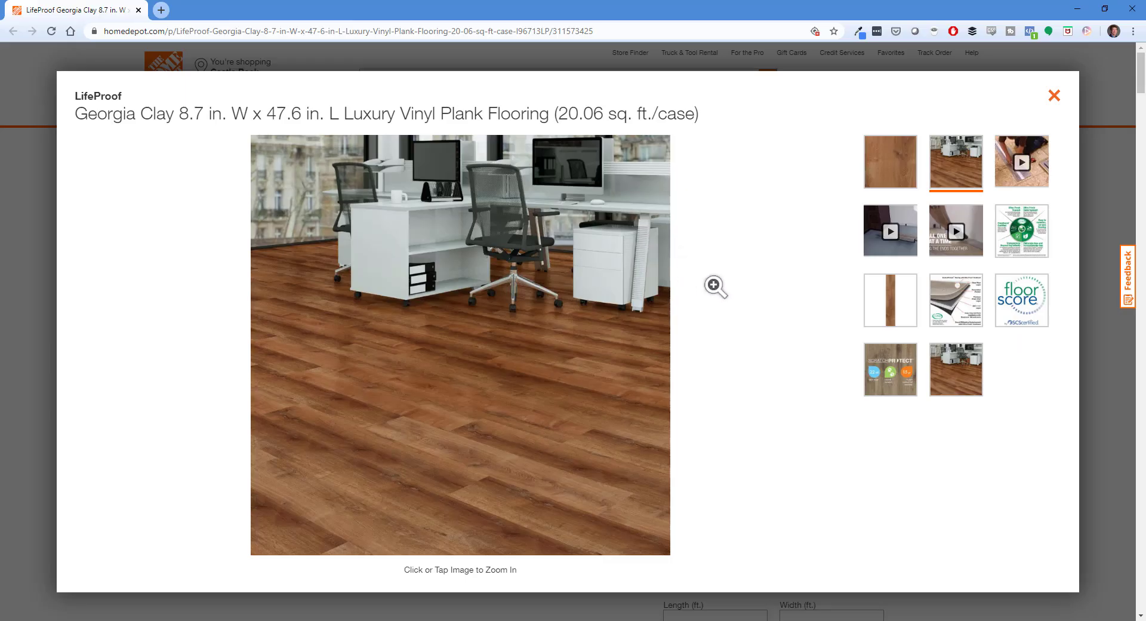
pyautogui.click(890, 305)
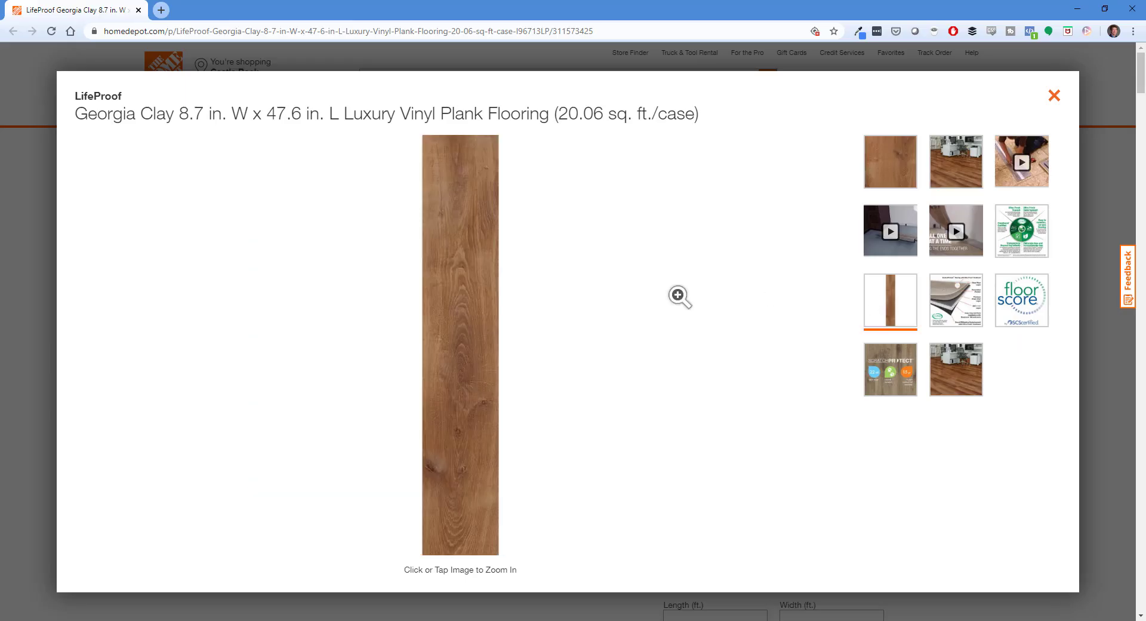
pyautogui.rightClick(442, 315)
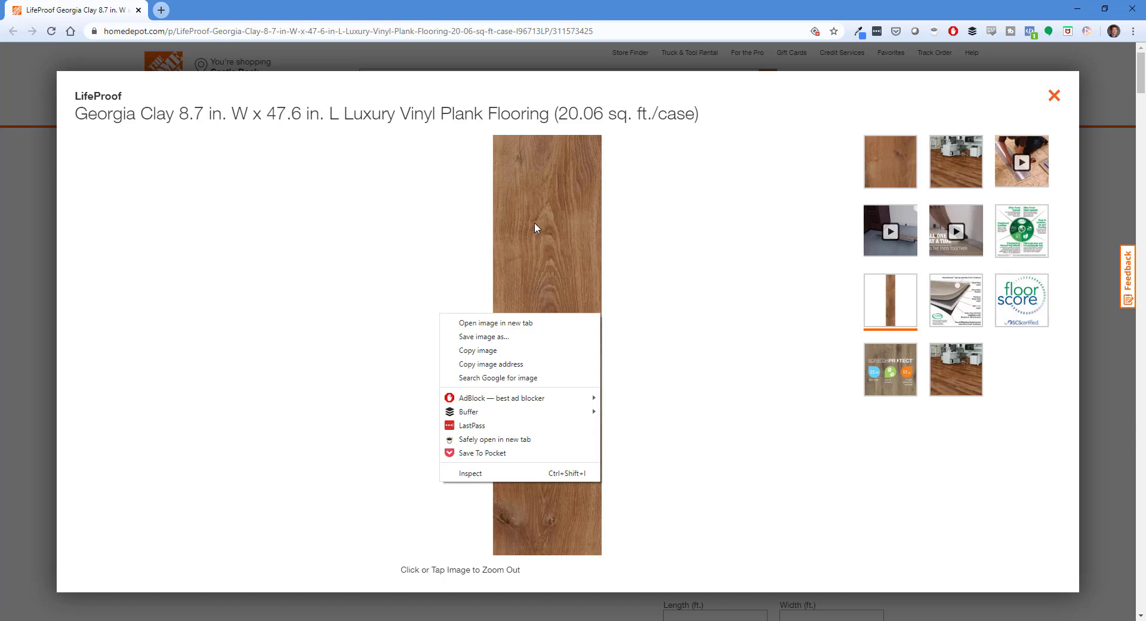
pyautogui.rightClick(561, 255)
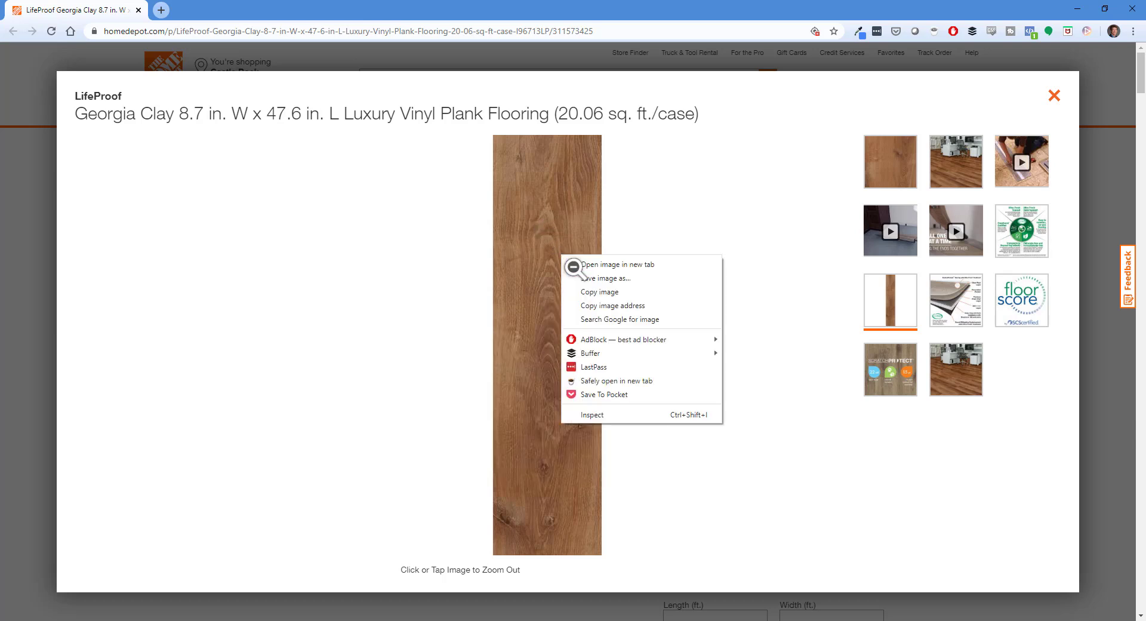
pyautogui.click(590, 278)
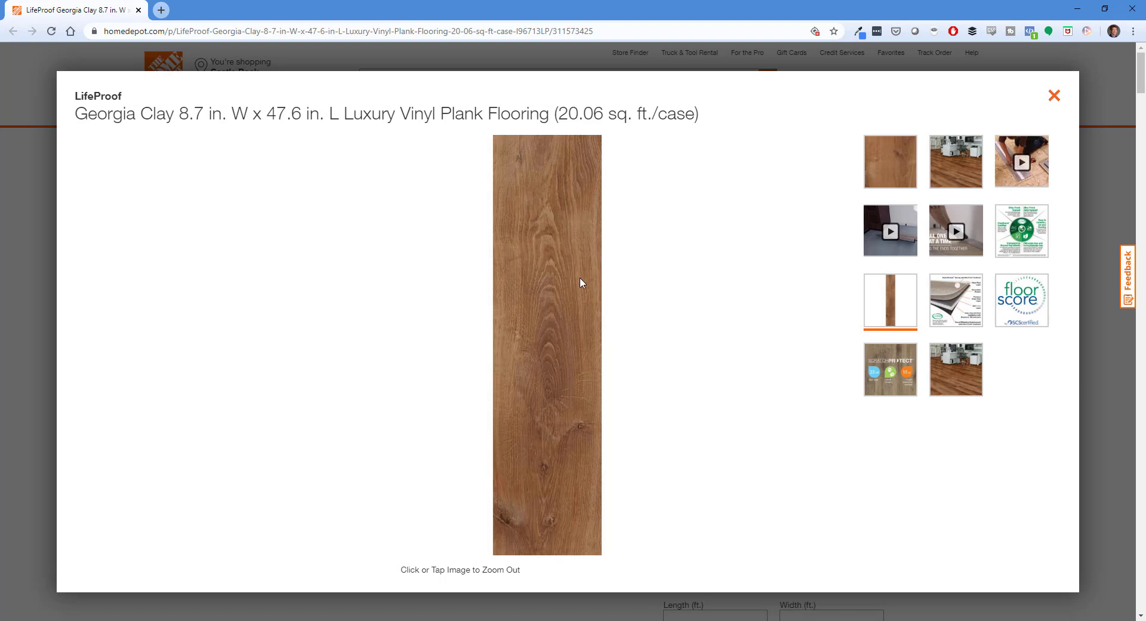
pyautogui.click(201, 246)
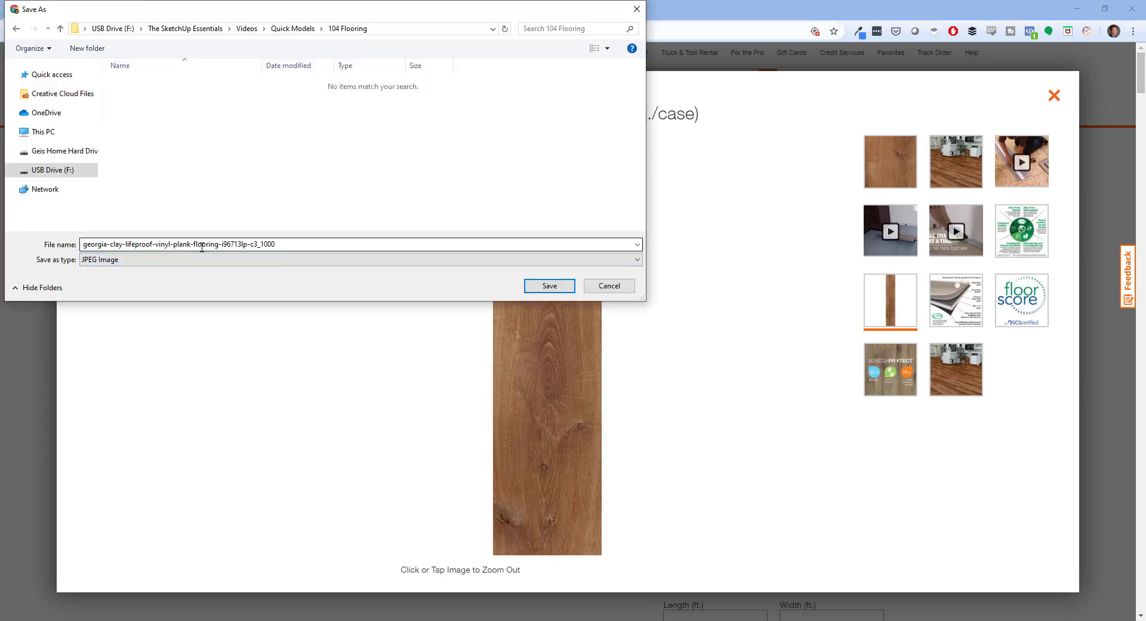
pyautogui.click(540, 287)
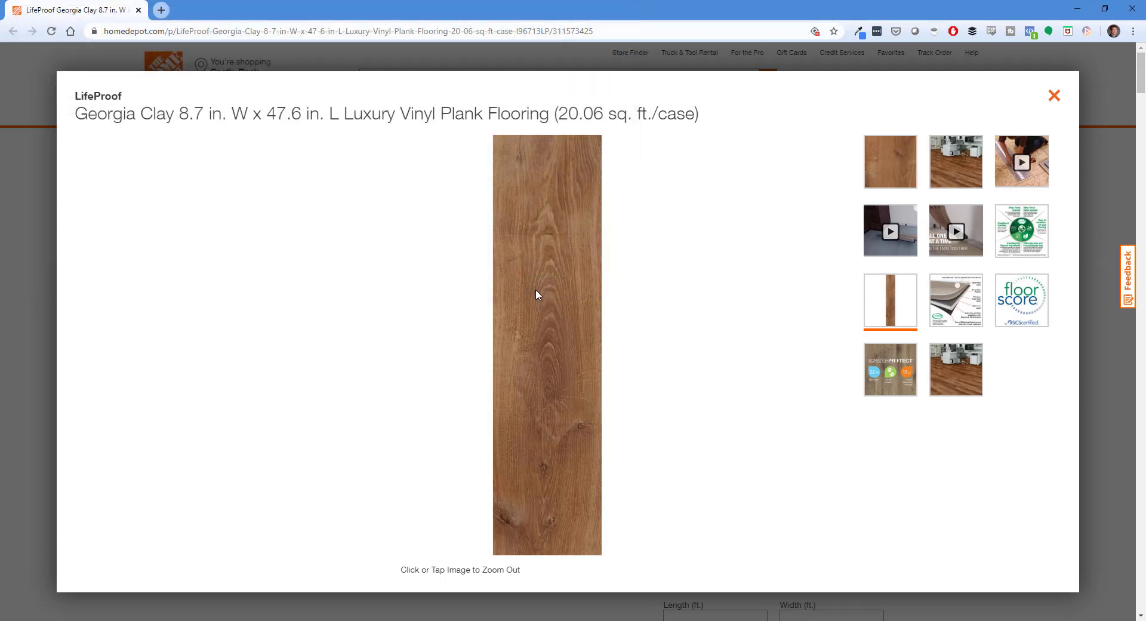
# Step: Return to SketchUp and create a material that uses the saved georgia-clay-lifeproof-vinyl-plank image as its texture
pyautogui.click(1077, 8)
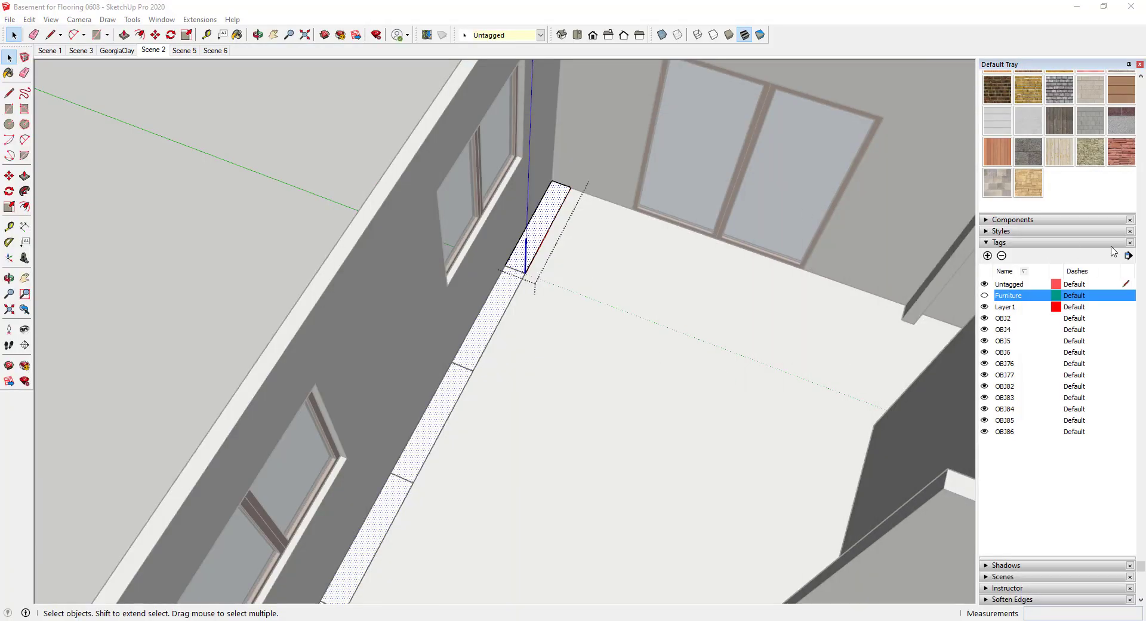
pyautogui.scroll(3, 1092, 270)
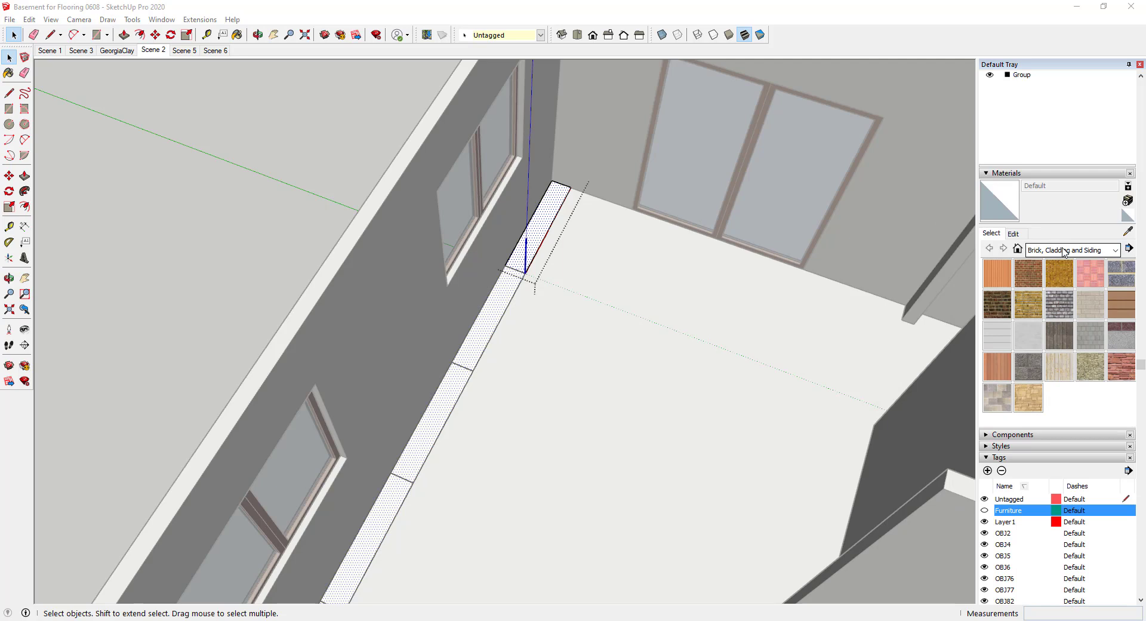
pyautogui.click(1128, 202)
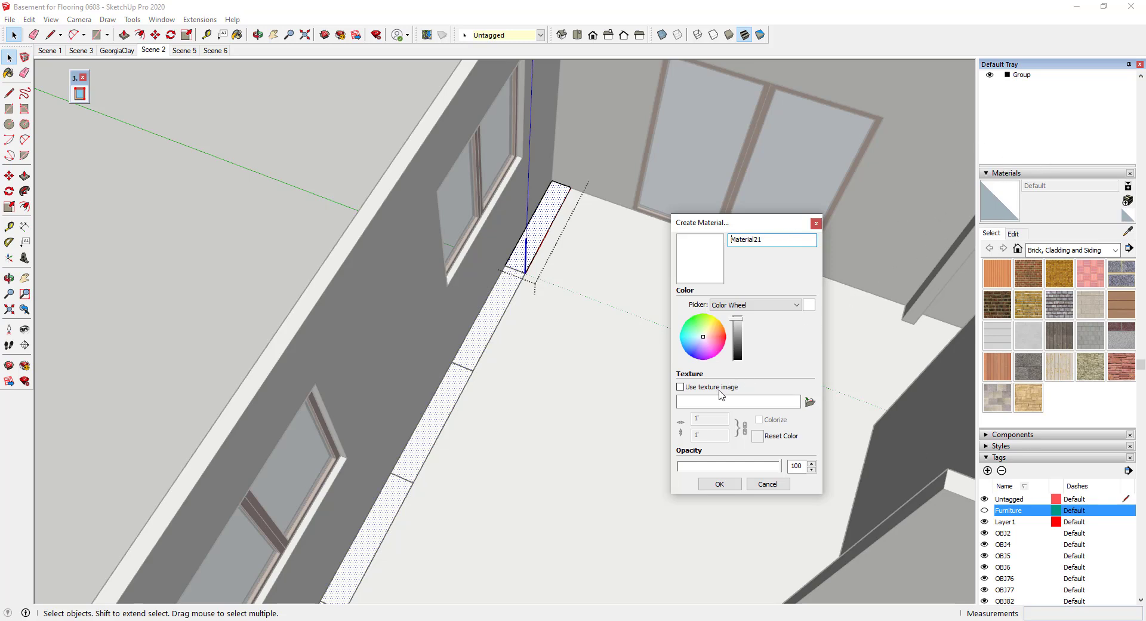
pyautogui.click(810, 402)
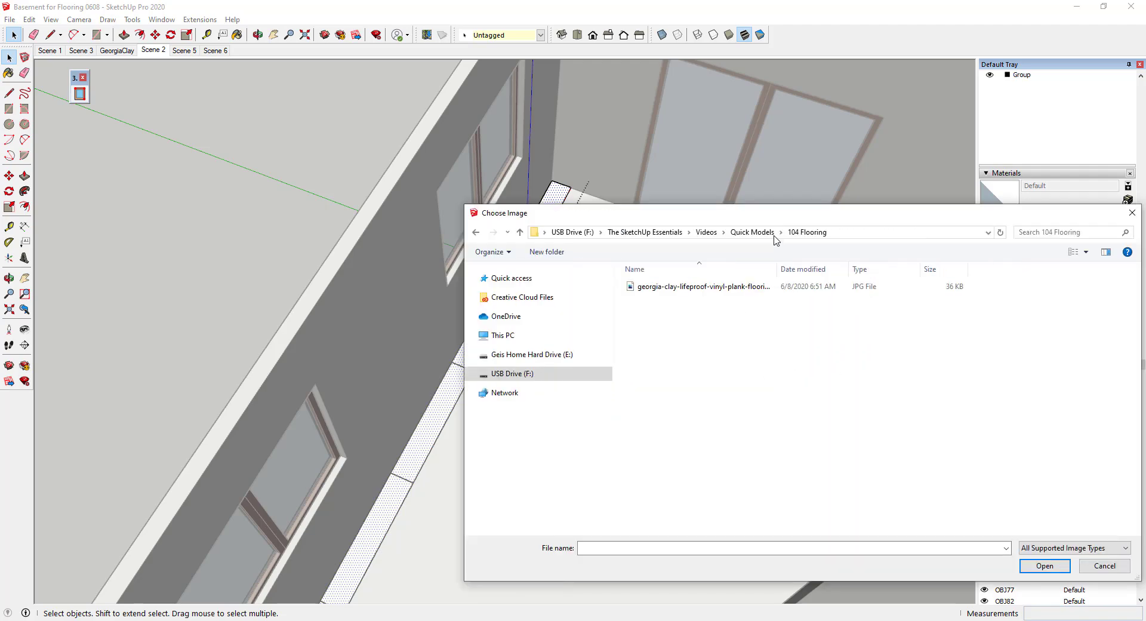
pyautogui.doubleClick(641, 285)
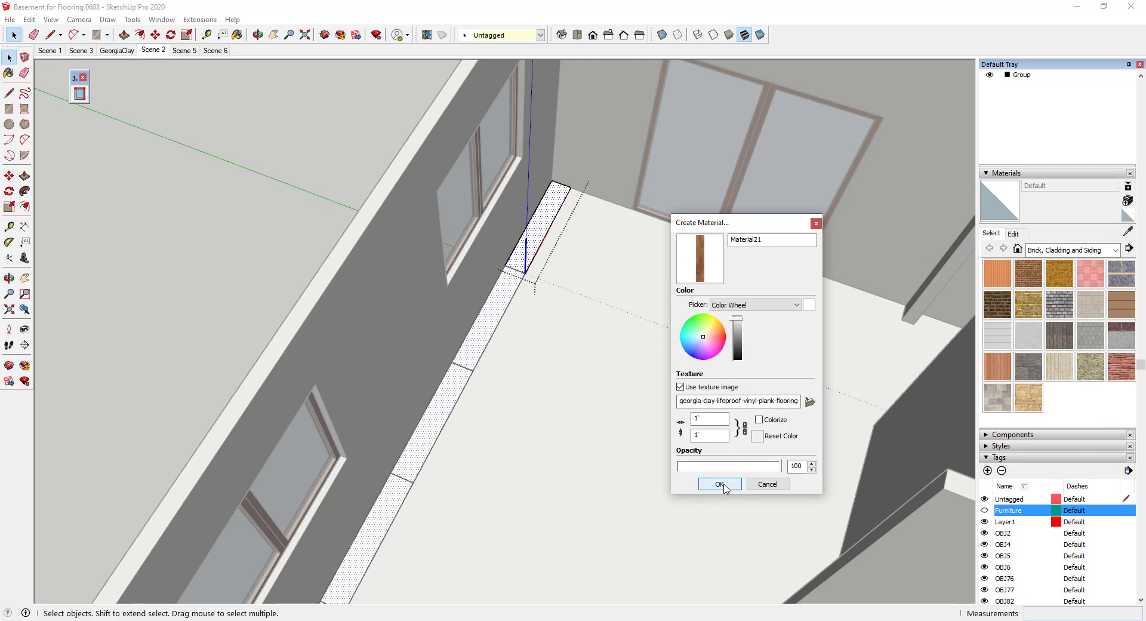
pyautogui.click(720, 484)
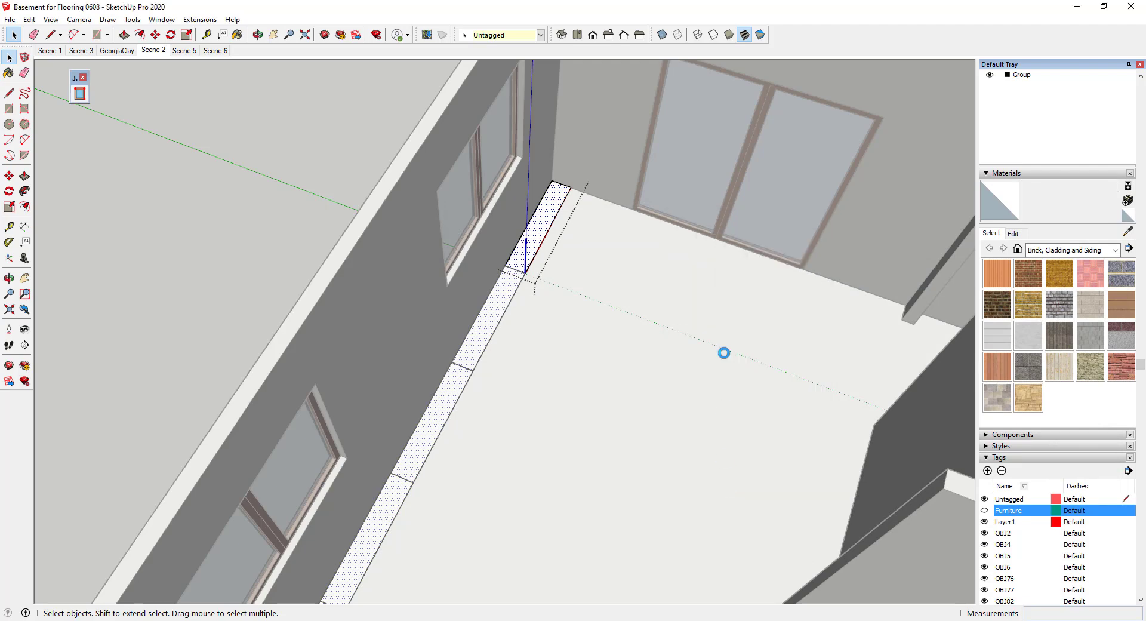
# Step: Paint the top face of the open corner plank with the new wood material
pyautogui.click(537, 217)
pyautogui.scroll(2, 534, 231)
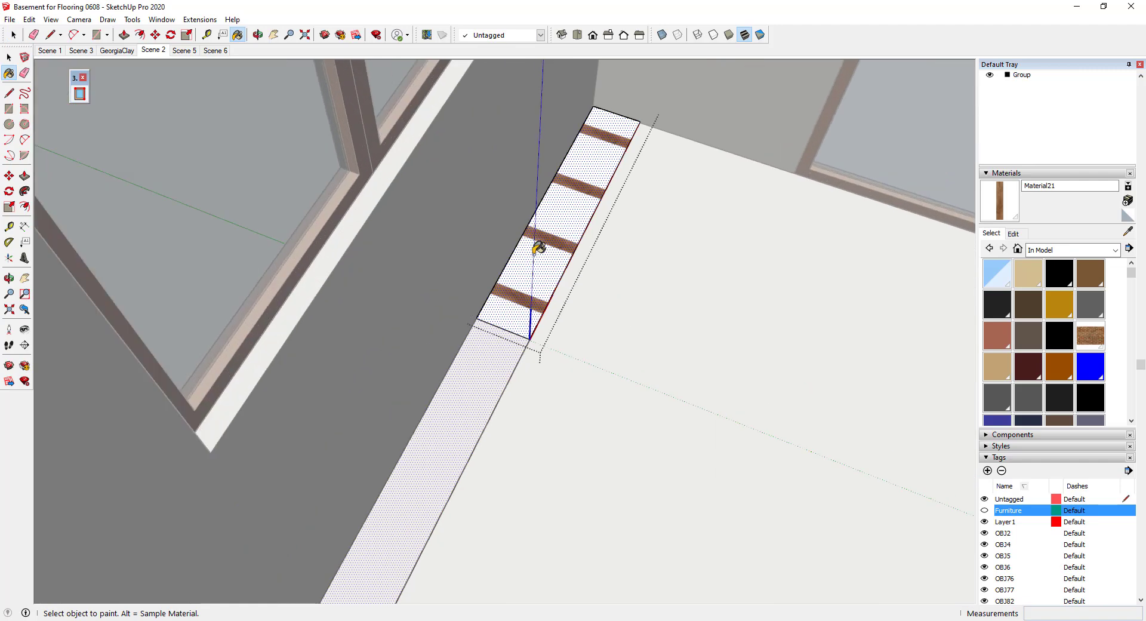
pyautogui.scroll(3, 529, 238)
pyautogui.scroll(-3, 543, 325)
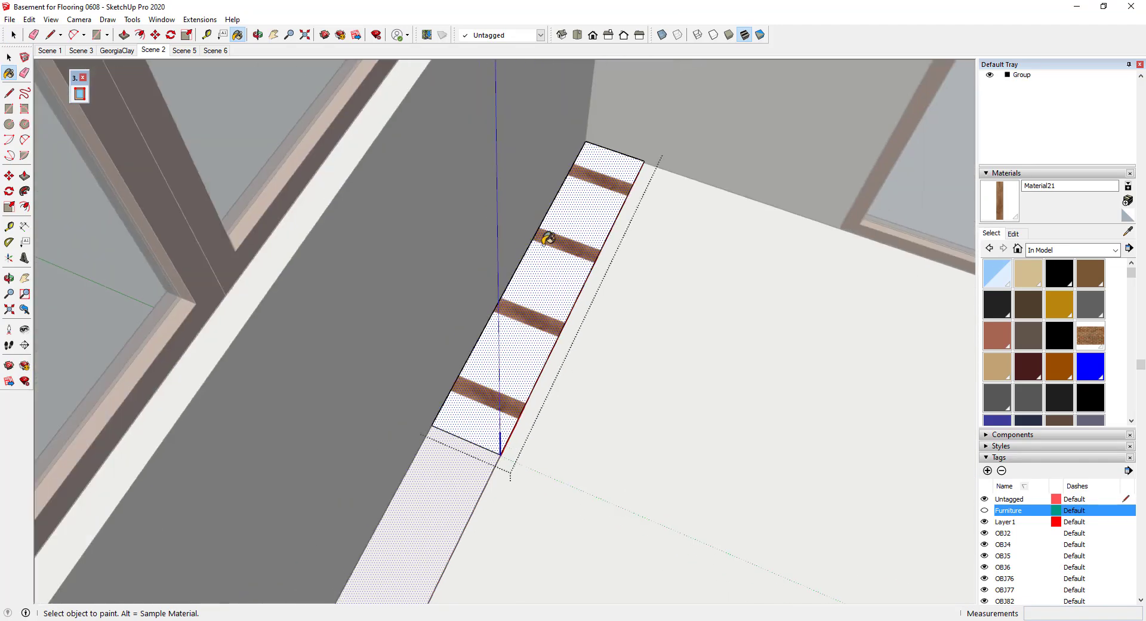
pyautogui.scroll(2, 546, 239)
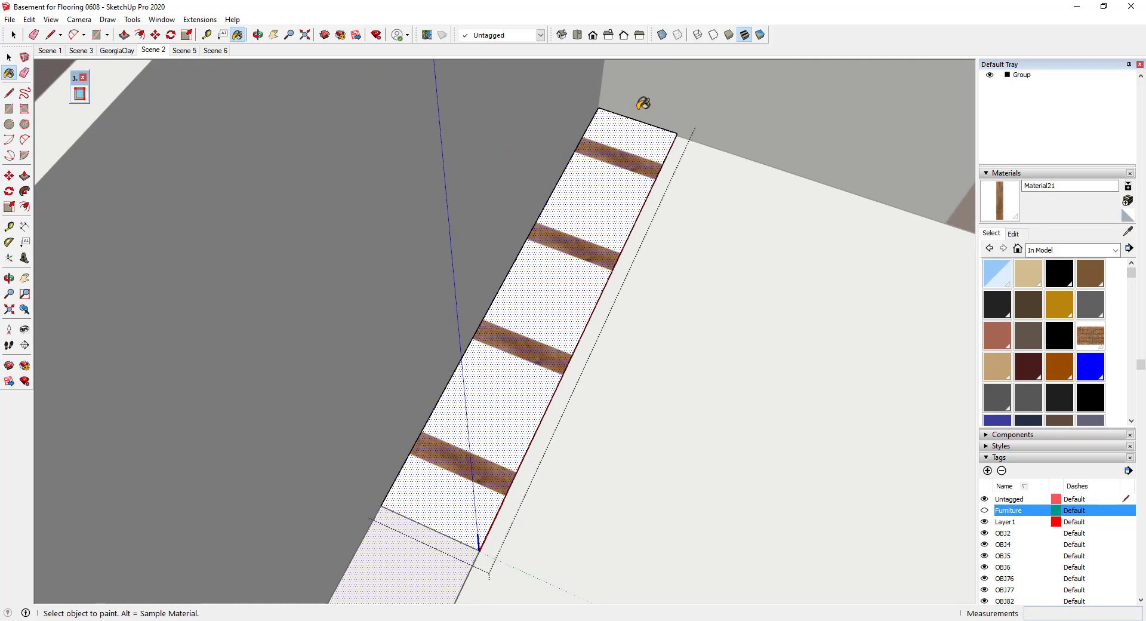
pyautogui.moveTo(522, 404)
pyautogui.mouseDown(button='middle')
pyautogui.moveTo(417, 197)
pyautogui.moveTo(650, 378)
pyautogui.moveTo(554, 409)
pyautogui.mouseUp(button='middle')
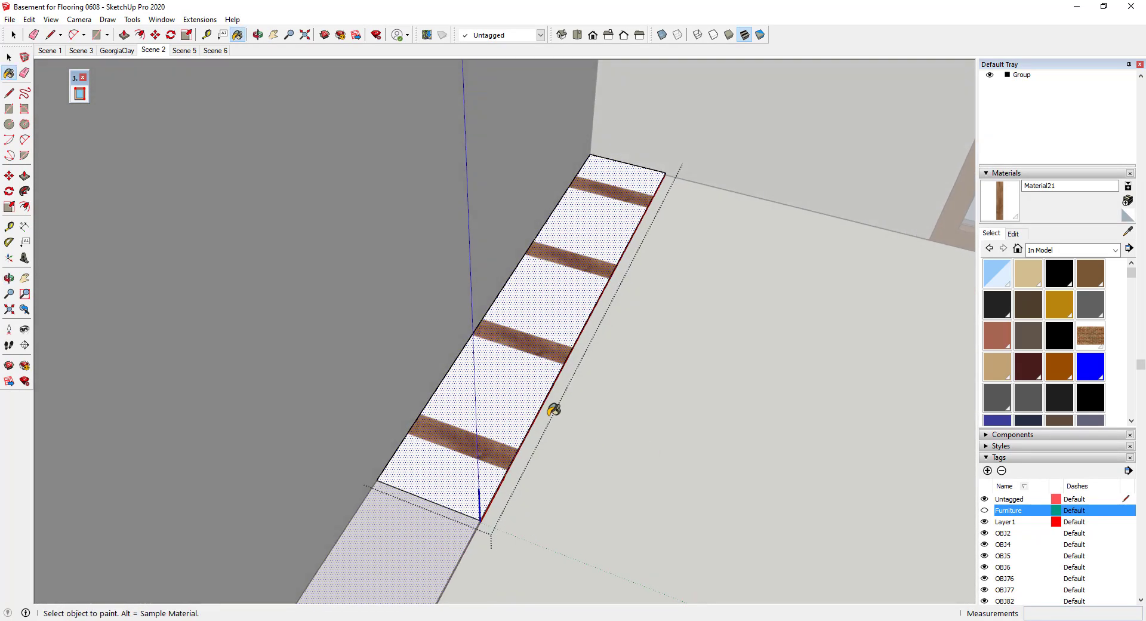
# Step: Start positioning the texture on the plank's top face and rotate it 90 degrees so the grain runs lengthwise
pyautogui.rightClick(506, 368)
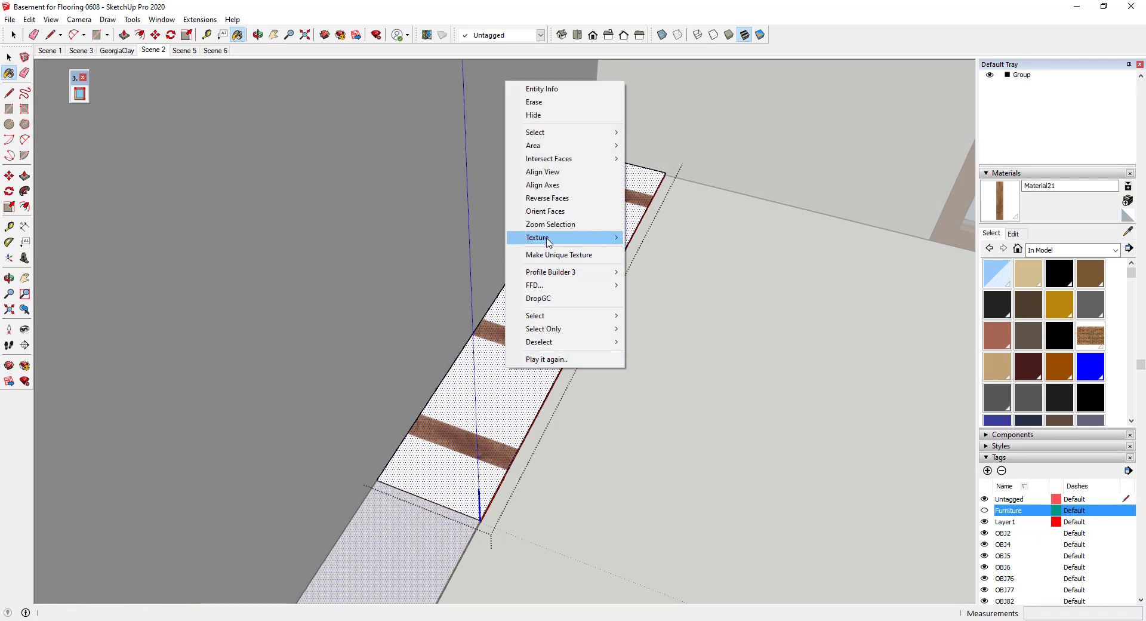
pyautogui.moveTo(547, 241)
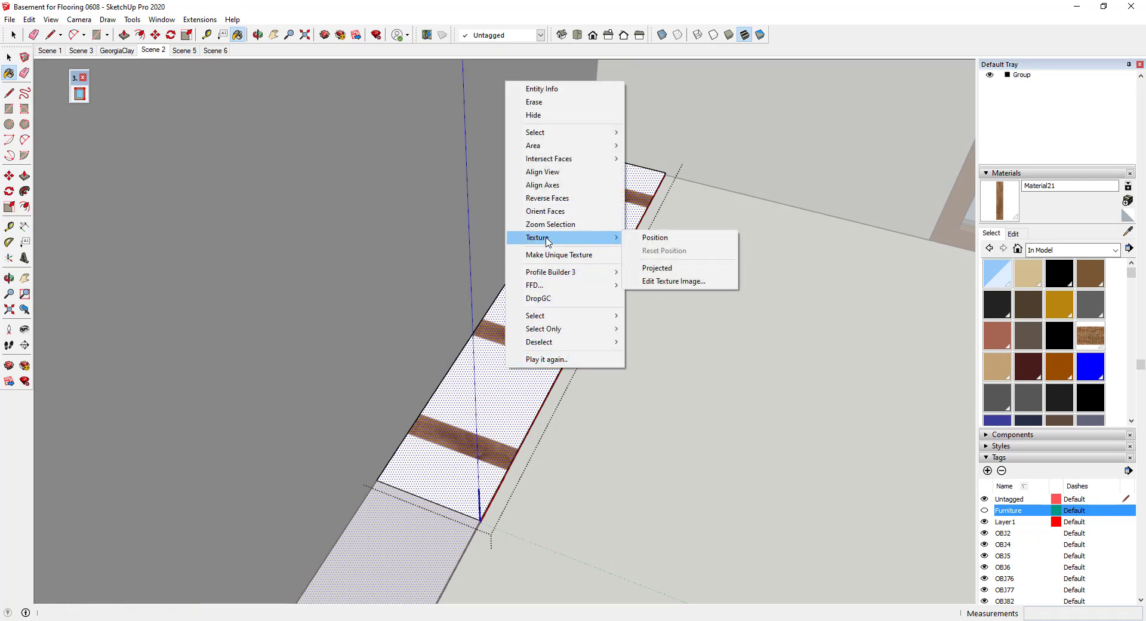
pyautogui.click(655, 241)
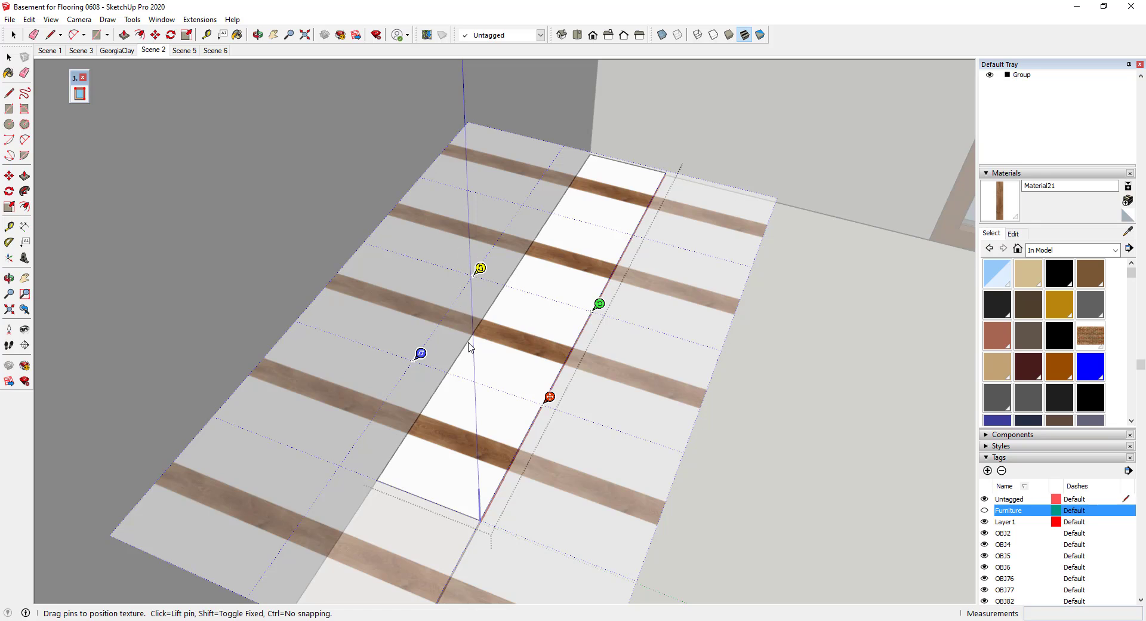
pyautogui.rightClick(536, 328)
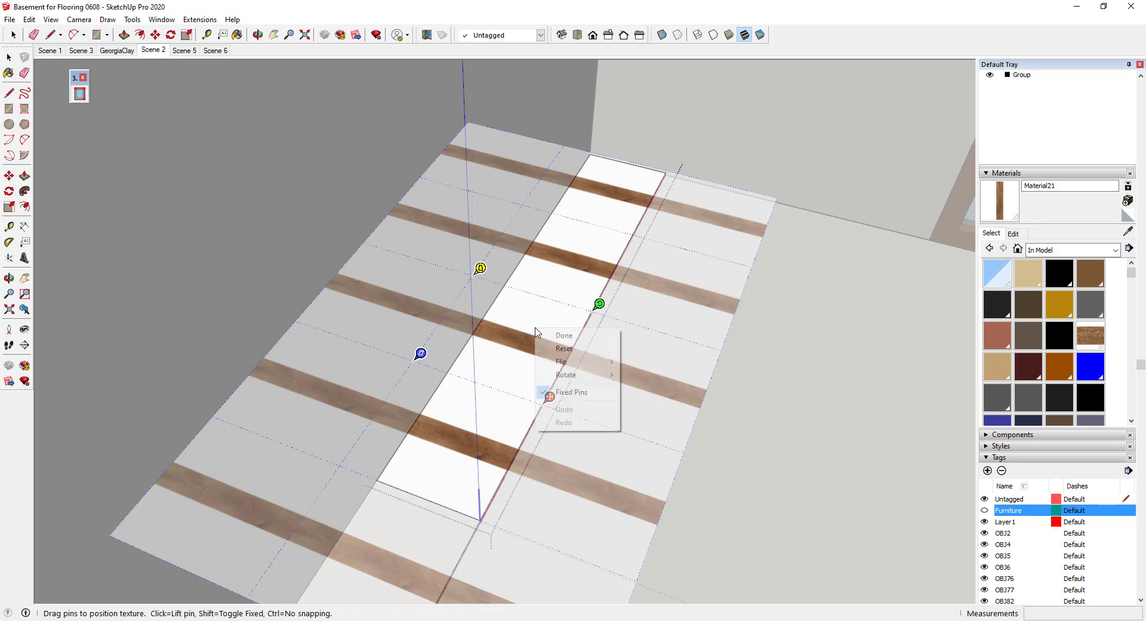
pyautogui.moveTo(572, 377)
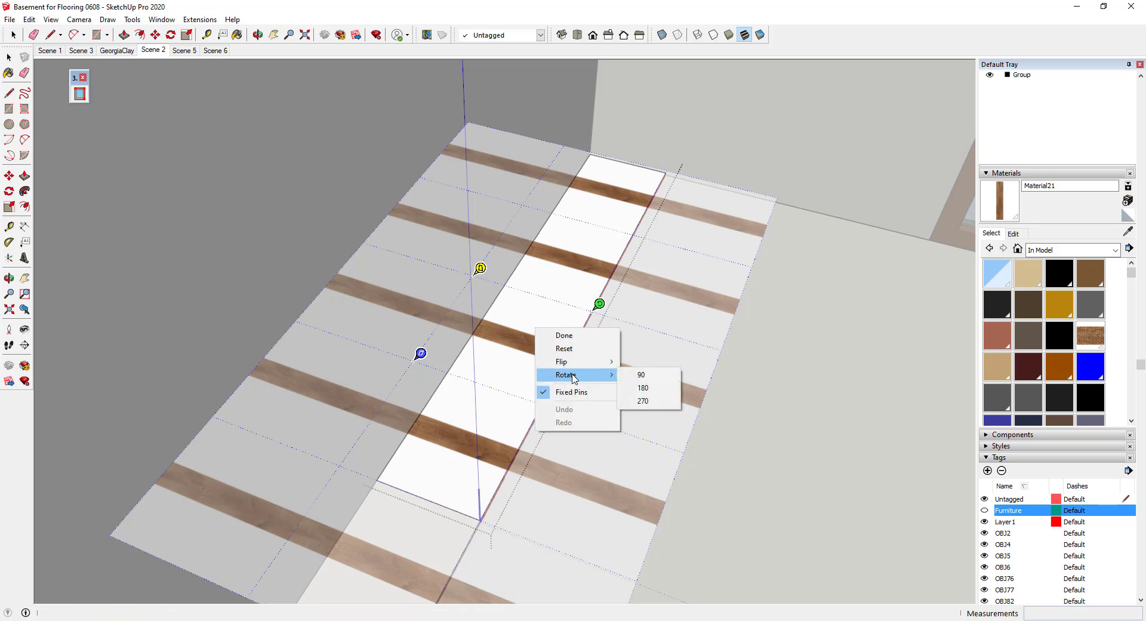
pyautogui.click(641, 375)
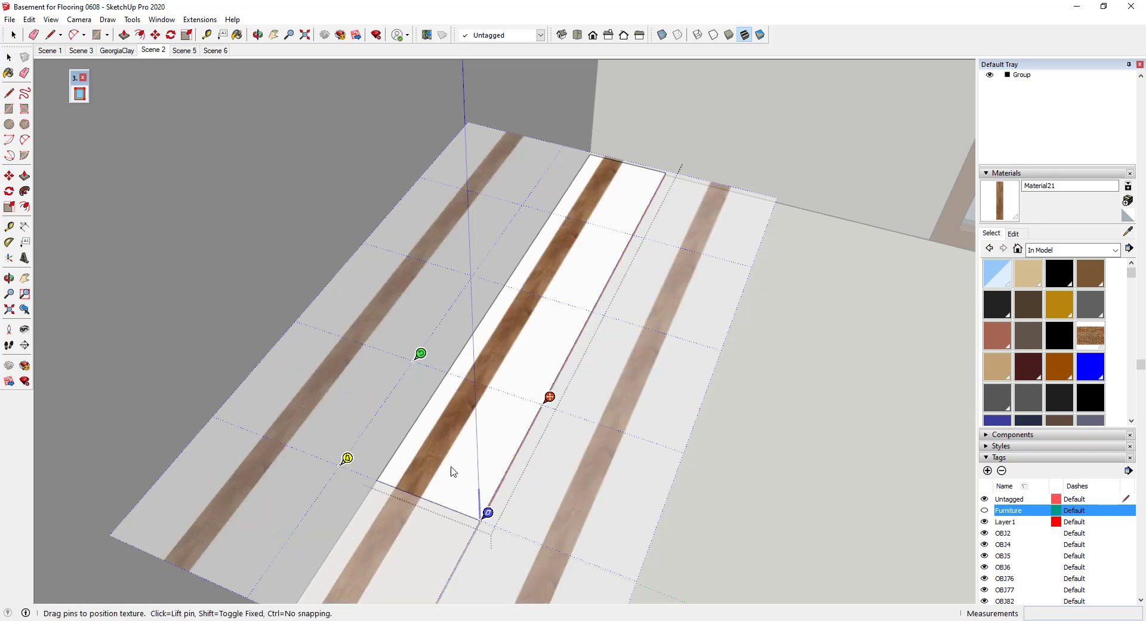
# Step: Place the red pin on the wood image's near wall-side corner and move the texture onto the plank's matching corner
pyautogui.scroll(5, 425, 485)
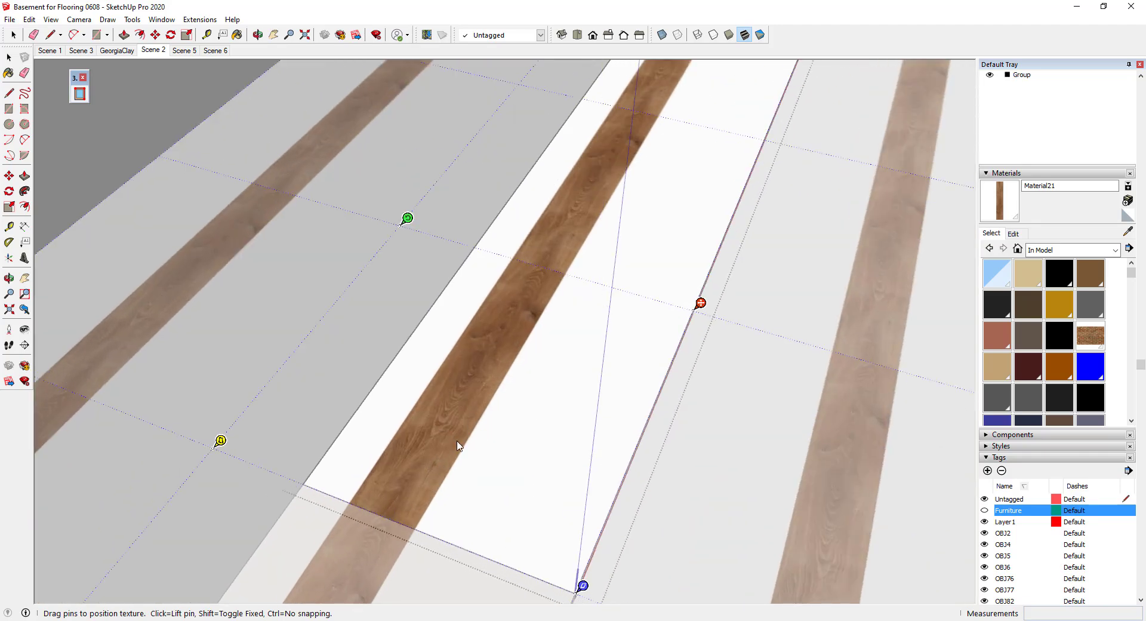
pyautogui.scroll(-1, 453, 445)
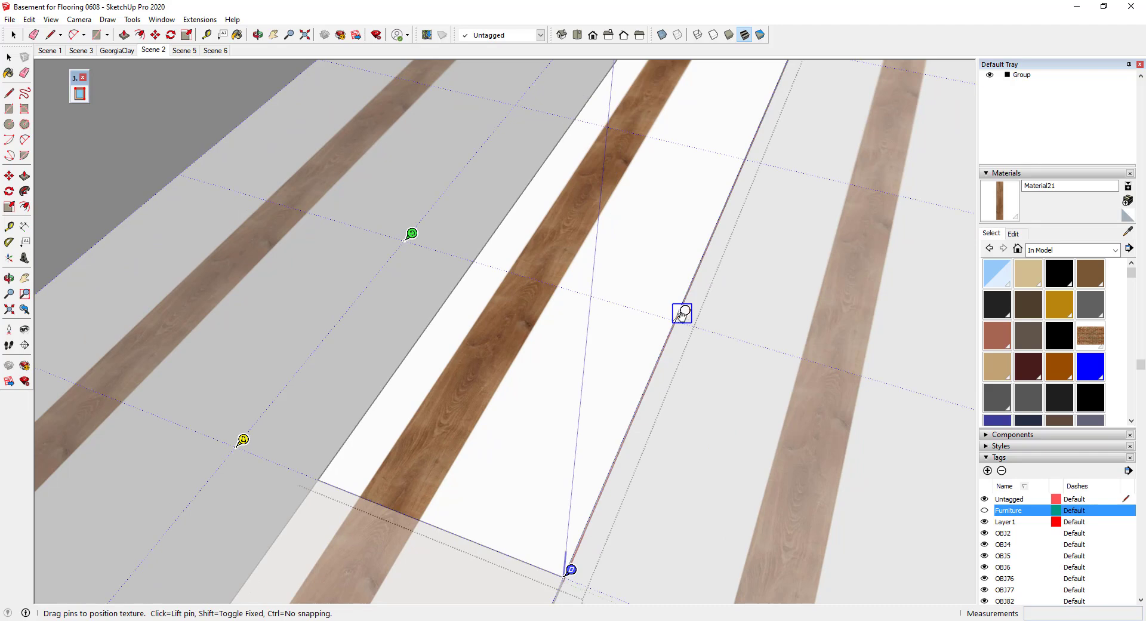
pyautogui.scroll(2, 377, 477)
pyautogui.scroll(2, 352, 502)
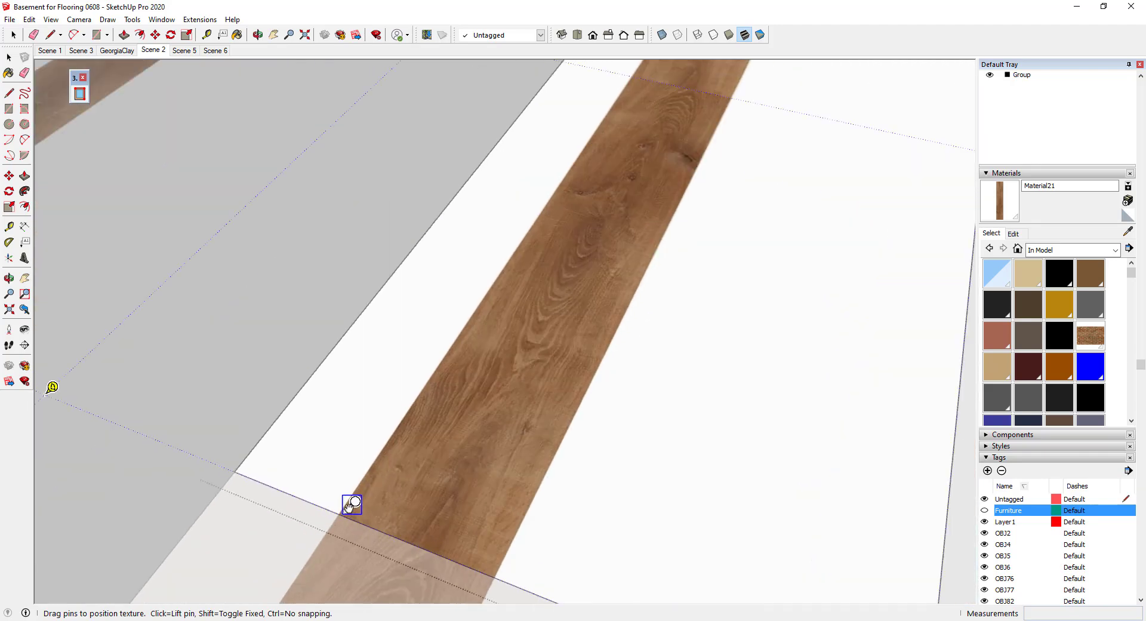
pyautogui.click(346, 506)
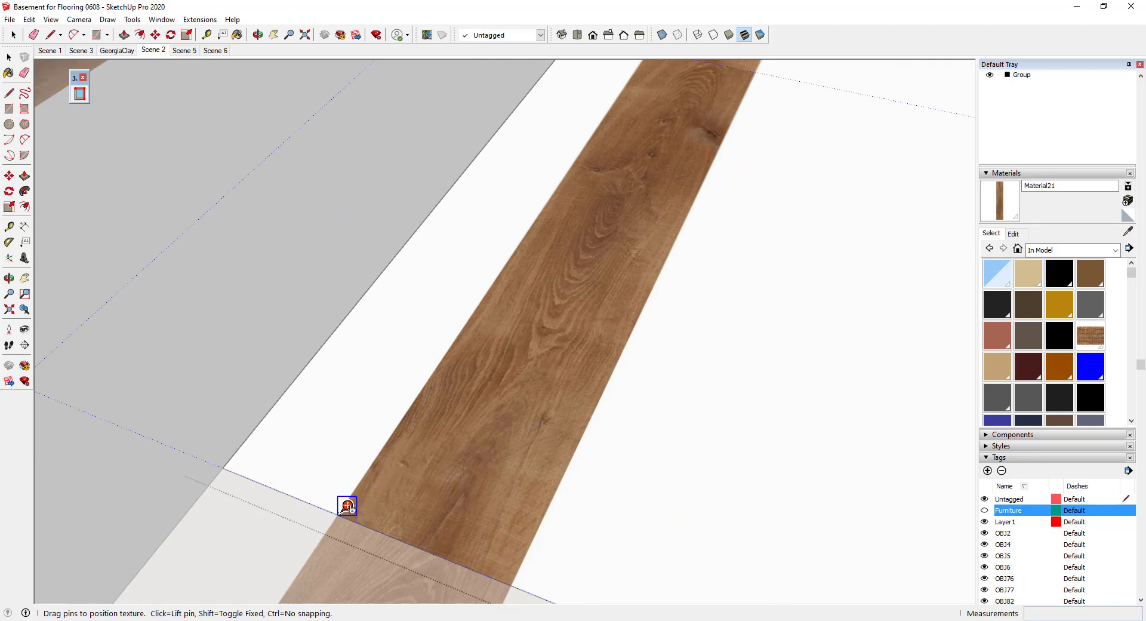
pyautogui.scroll(2, 347, 506)
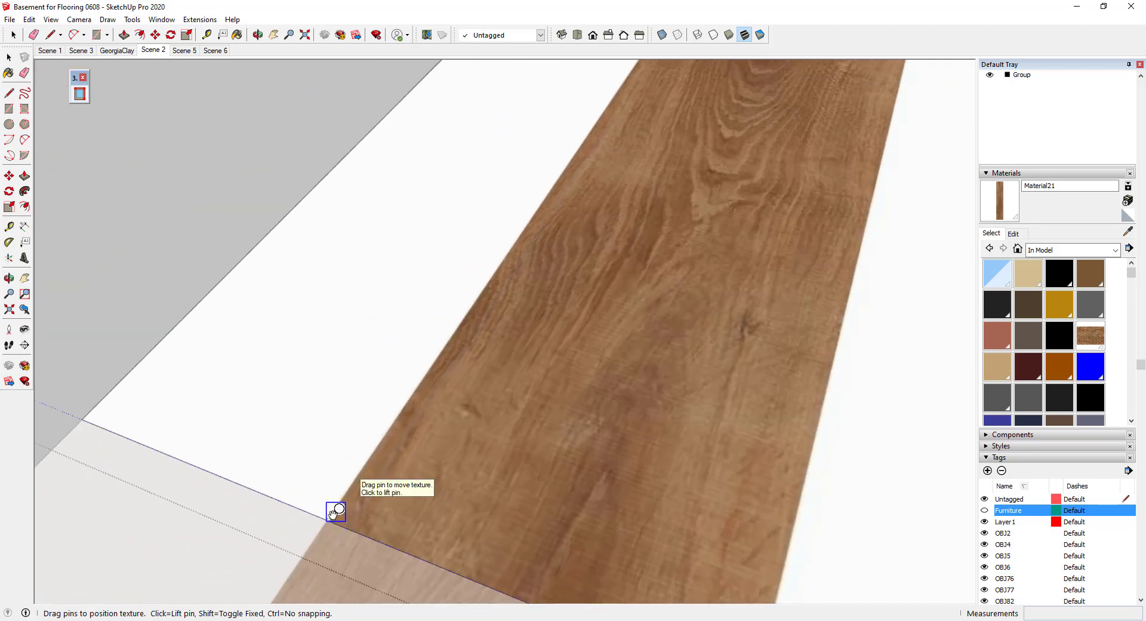
pyautogui.click(332, 514)
pyautogui.moveTo(336, 512); pyautogui.dragTo(90, 412)
# Step: Relocate the green pin to the wood image's diagonally opposite corner, where its long room-side edge meets the texture repeat line
pyautogui.scroll(-5, 89, 411)
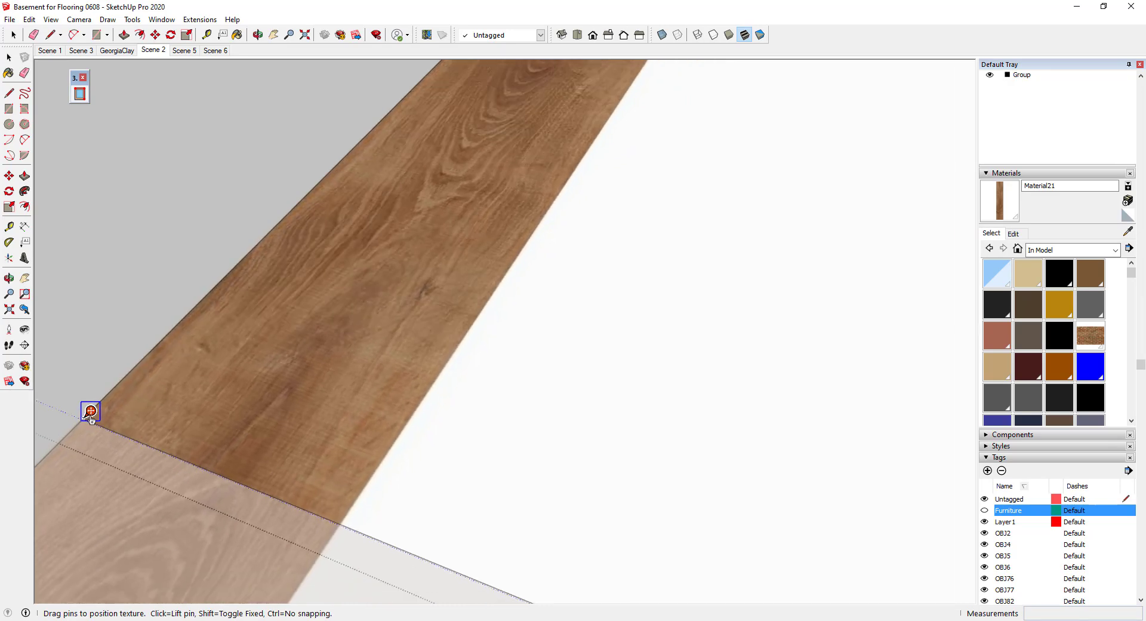
pyautogui.scroll(-2, 100, 412)
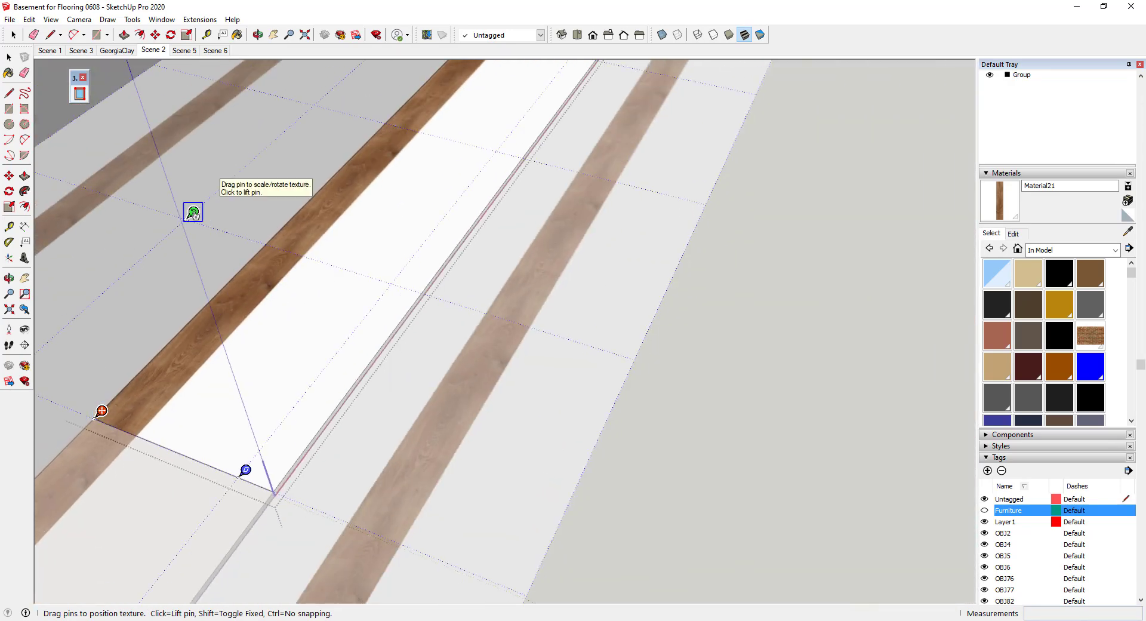
pyautogui.click(191, 213)
pyautogui.scroll(6, 307, 248)
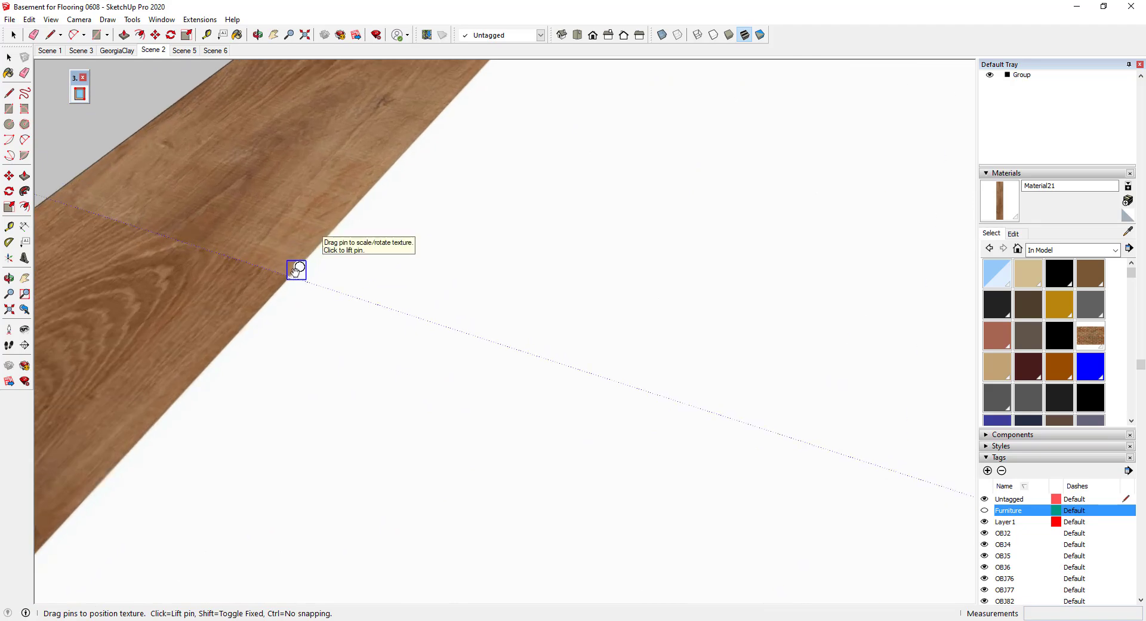
pyautogui.click(295, 269)
# Step: Scale the texture with the green pin to the plank's far room-side corner and finish the texture positioning
pyautogui.scroll(-5, 239, 309)
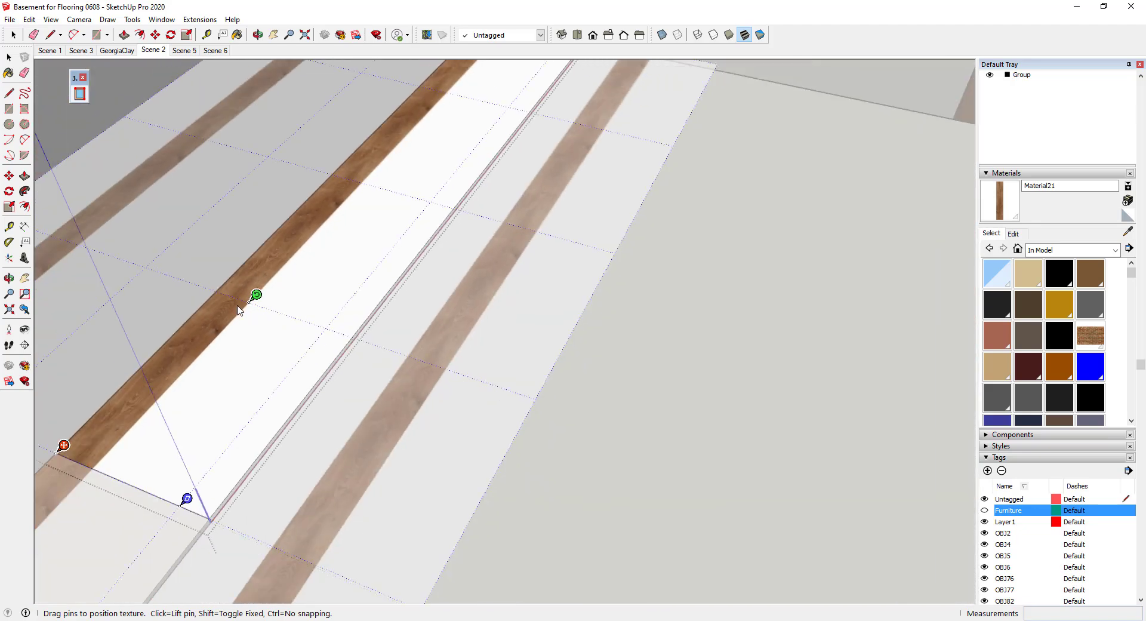
pyautogui.scroll(-2, 239, 309)
pyautogui.moveTo(254, 296); pyautogui.dragTo(491, 108)
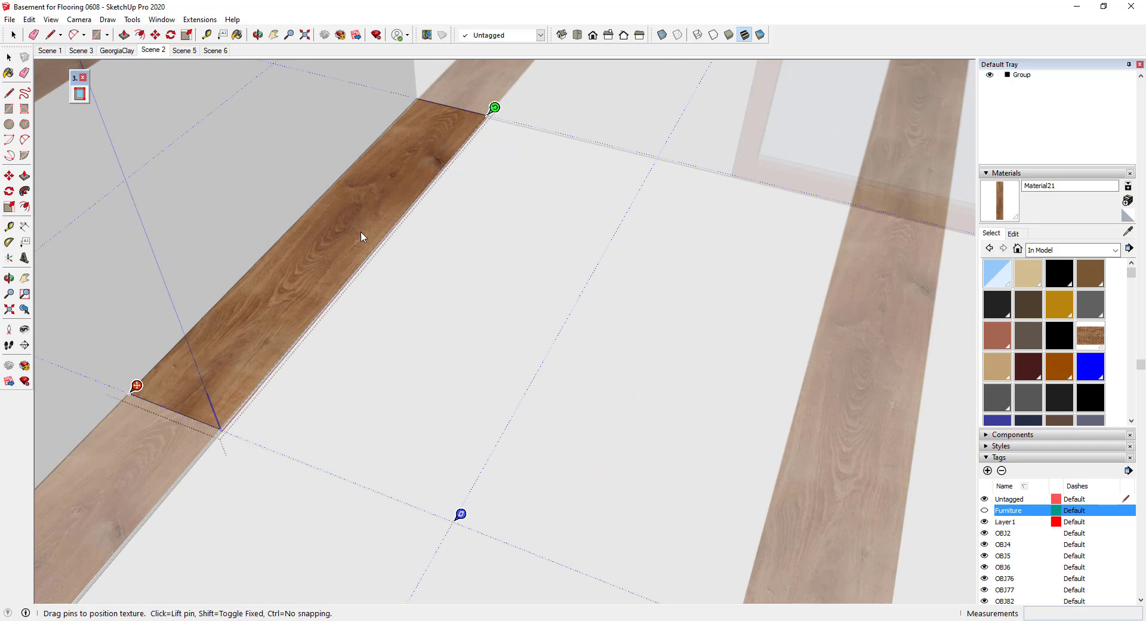
pyautogui.press('Return')
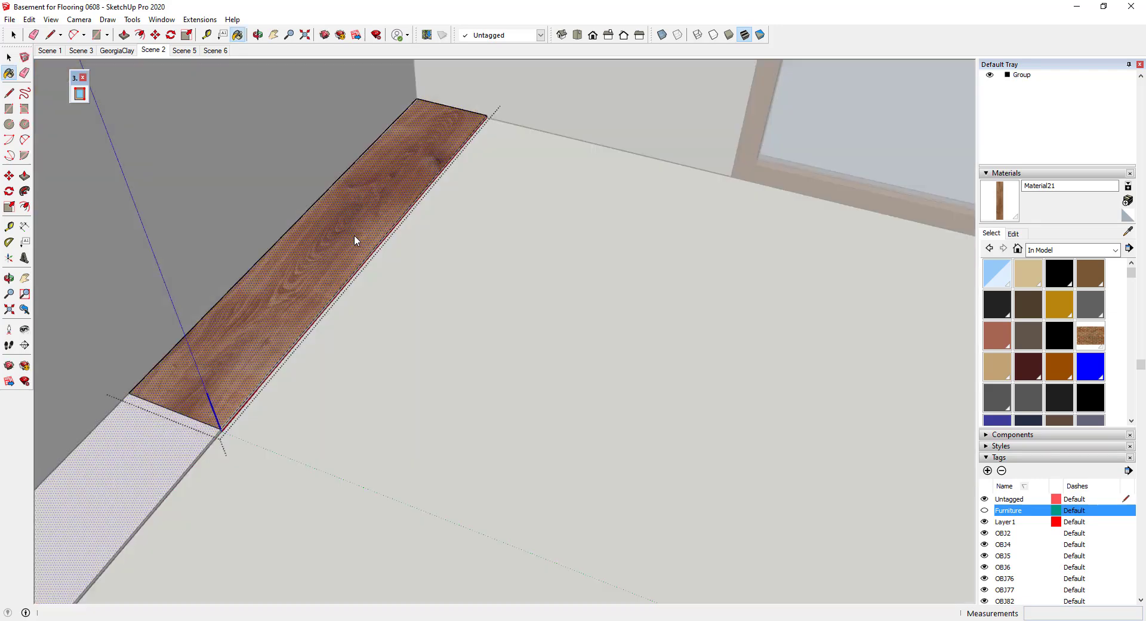
pyautogui.scroll(-1, 683, 266)
pyautogui.press('space')
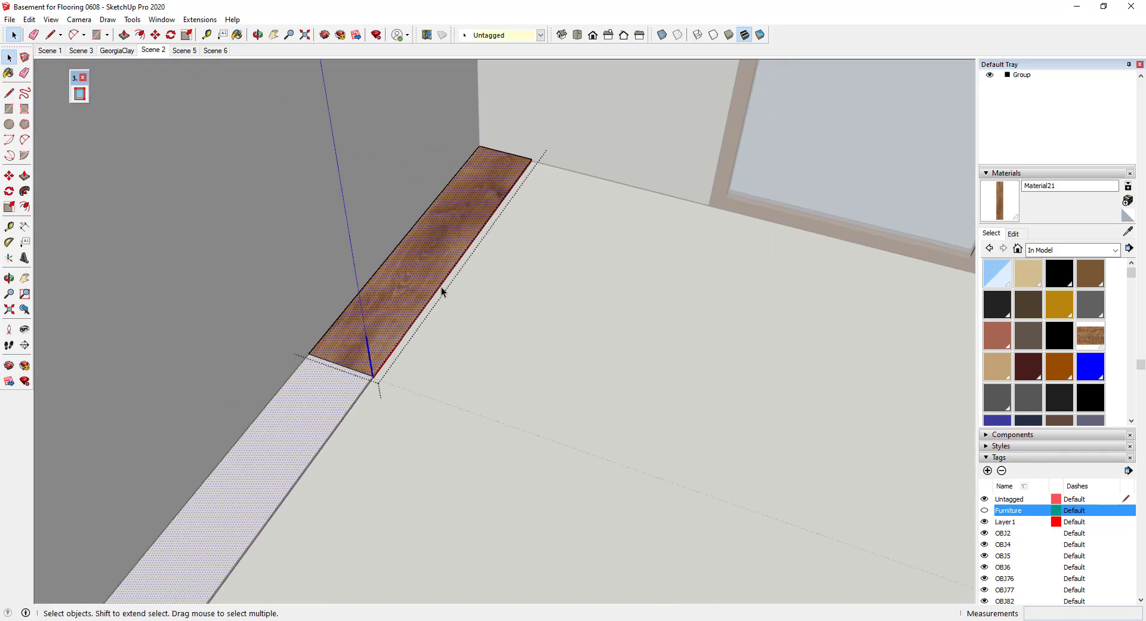
# Step: Close the plank component and check the wood texture on all planks in the row along the window wall
pyautogui.click(508, 373)
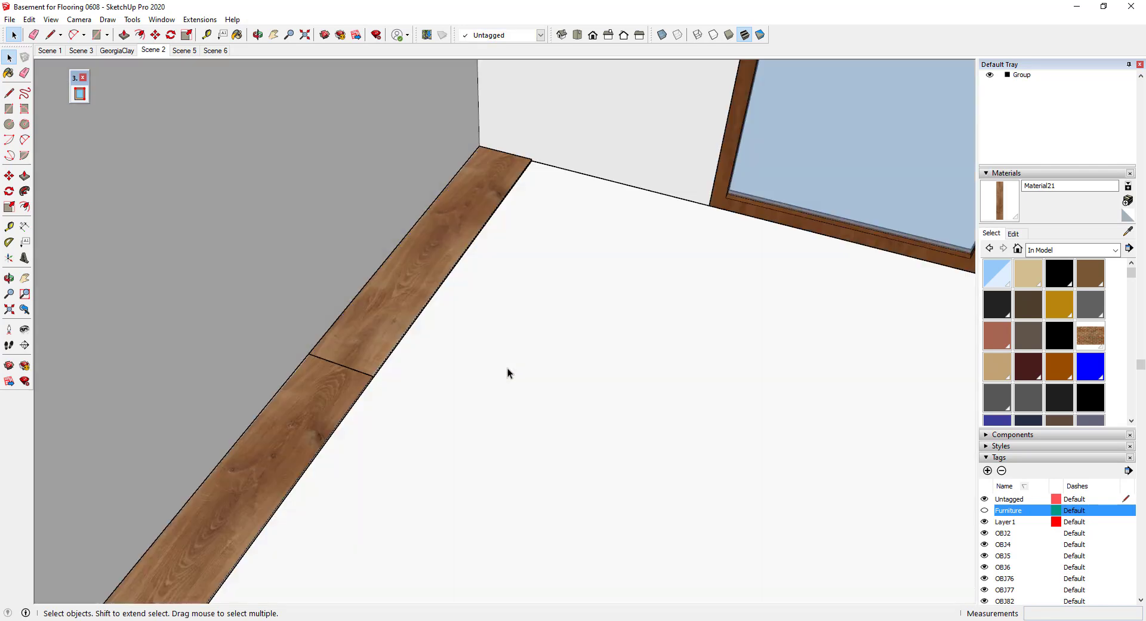
pyautogui.scroll(-8, 558, 146)
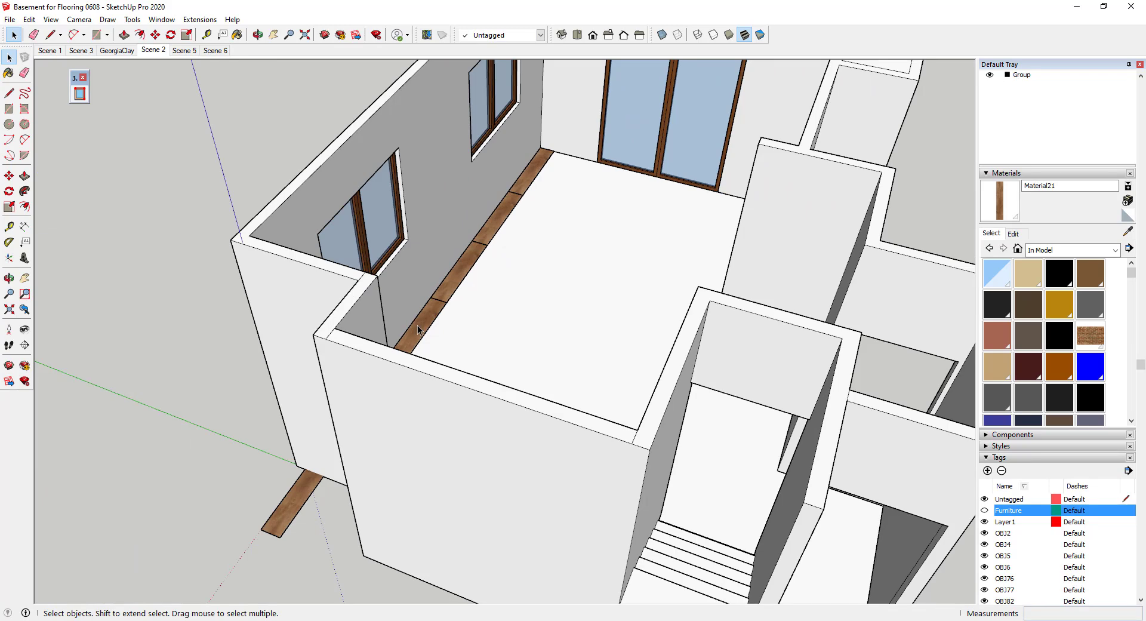
pyautogui.scroll(6, 417, 330)
pyautogui.scroll(-7, 413, 419)
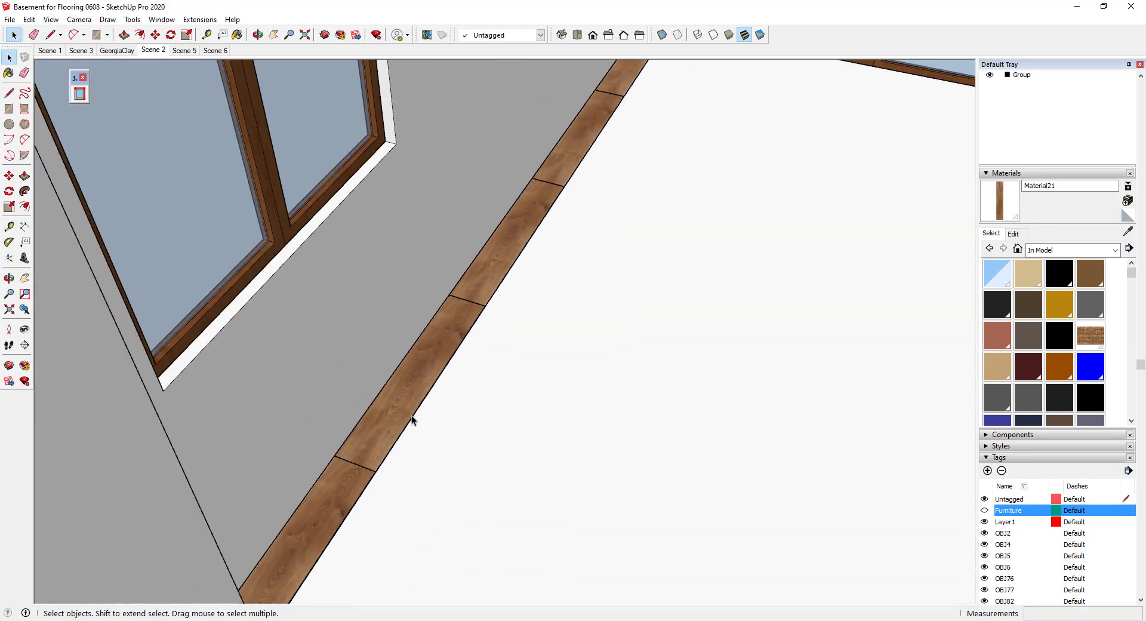
# Step: Select every plank in the row along the window wall and copy it alongside, staggered to the midpoint of the adjoining planks
pyautogui.click(328, 534)
pyautogui.moveTo(329, 533); pyautogui.dragTo(337, 457, button='middle')
pyautogui.keyDown('shift'); pyautogui.click(395, 387); pyautogui.keyUp('shift')
pyautogui.keyDown('shift'); pyautogui.click(449, 341); pyautogui.keyUp('shift')
pyautogui.keyDown('shift'); pyautogui.click(507, 285); pyautogui.keyUp('shift')
pyautogui.keyDown('shift'); pyautogui.click(560, 237); pyautogui.keyUp('shift')
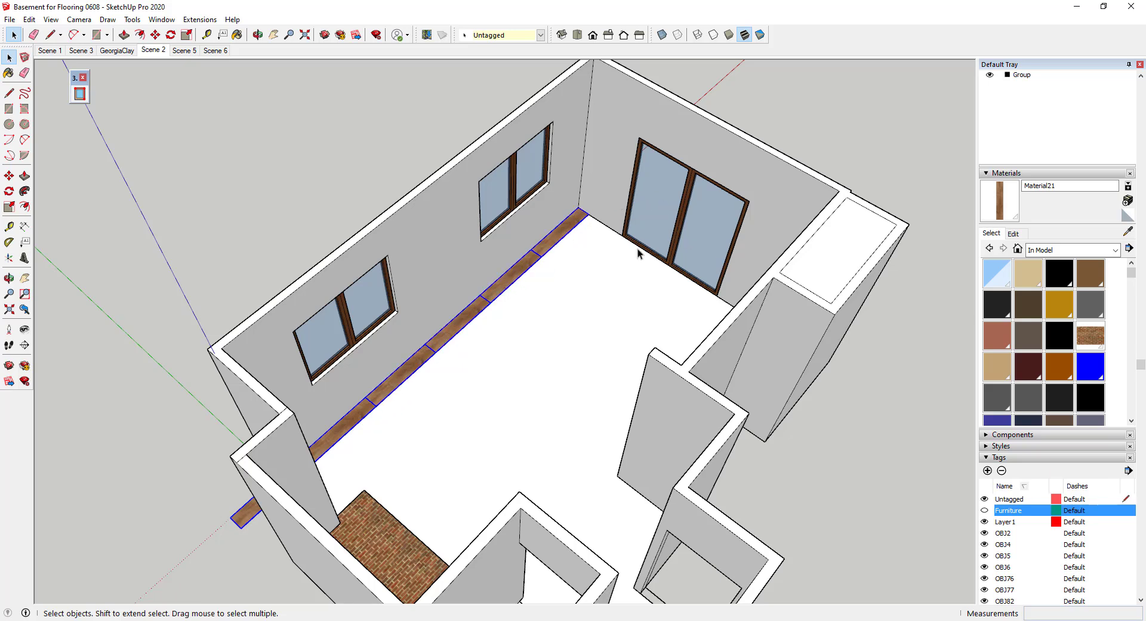
pyautogui.scroll(6, 535, 256)
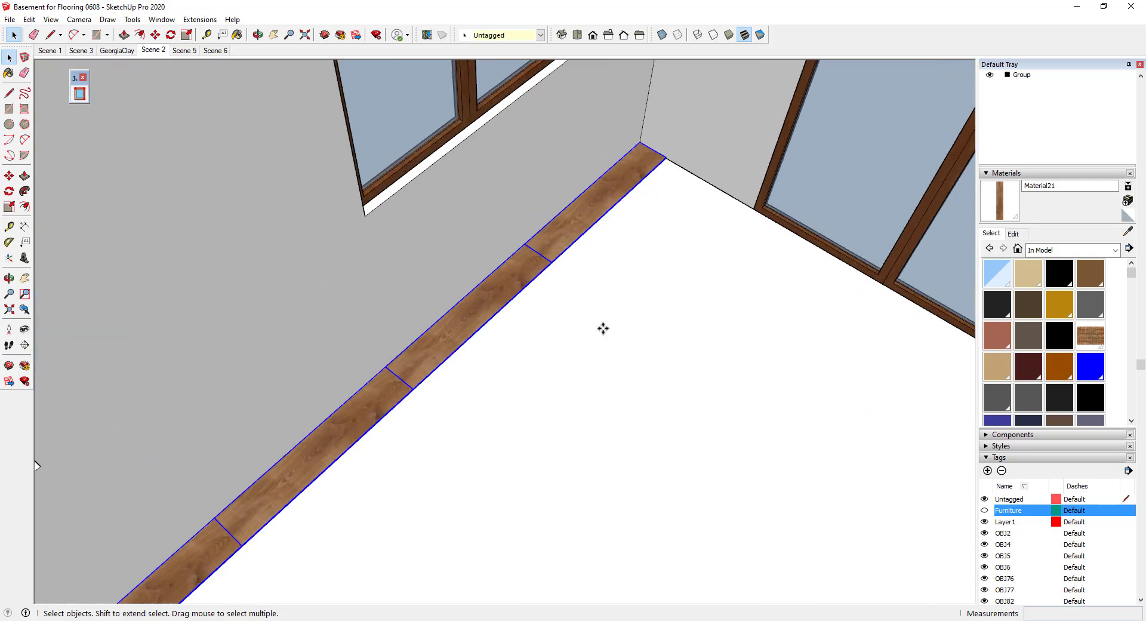
pyautogui.press('m')
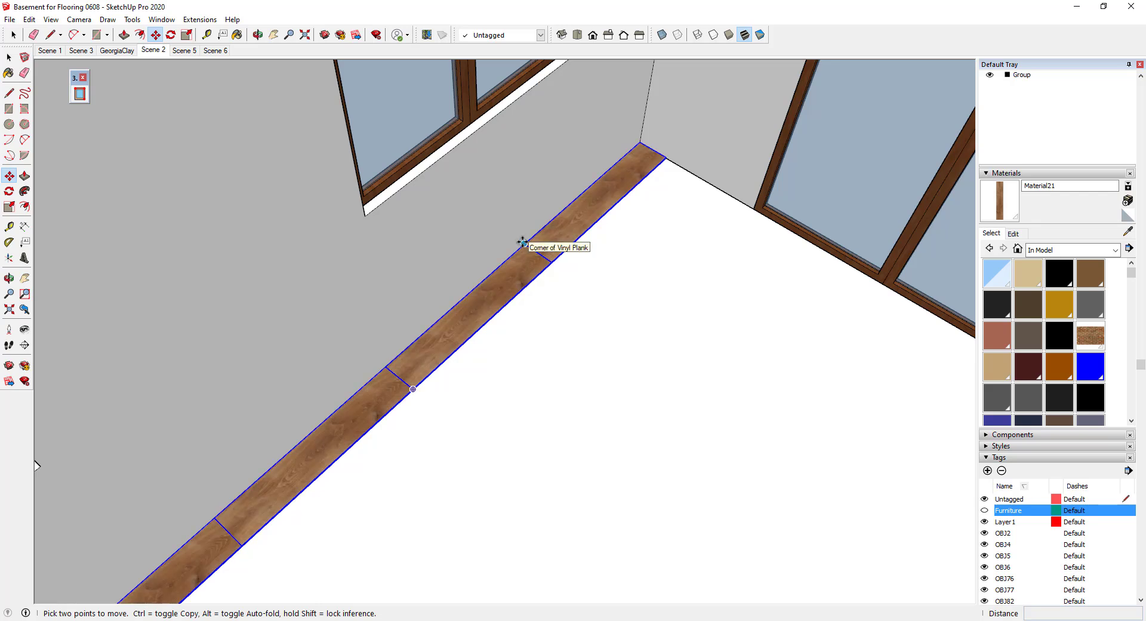
pyautogui.click(523, 242)
pyautogui.press('ctrl')
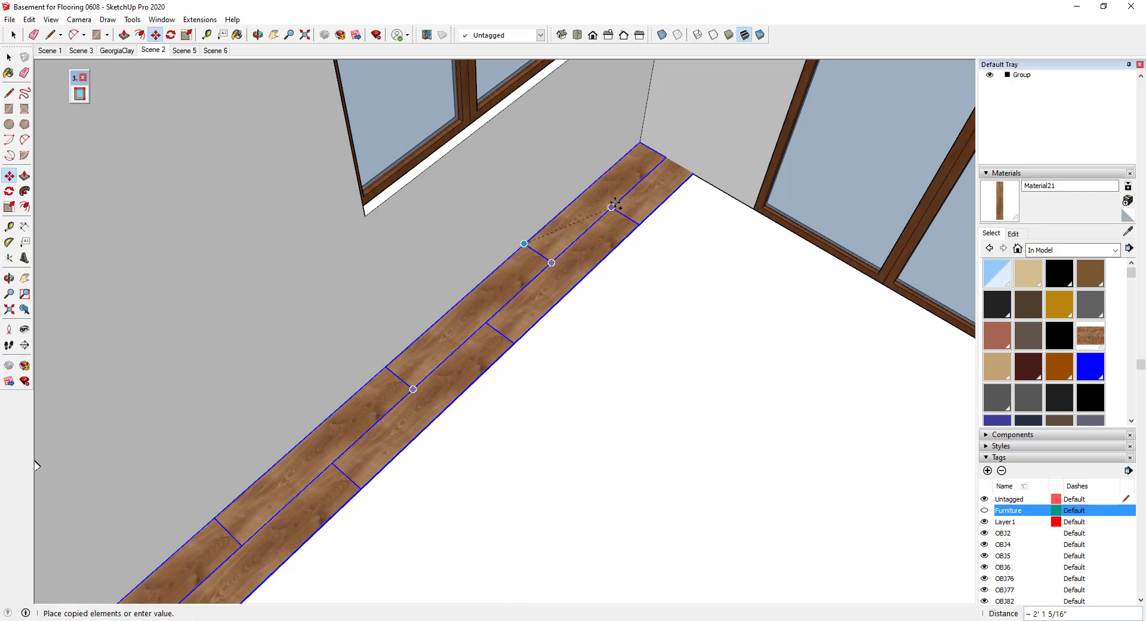
pyautogui.click(614, 205)
# Step: Select both staggered plank rows and copy them together two plank widths into the room, a distance of about 1' 5 3/8"
pyautogui.moveTo(614, 206); pyautogui.dragTo(9, 231, button='middle')
pyautogui.scroll(-3, 454, 203)
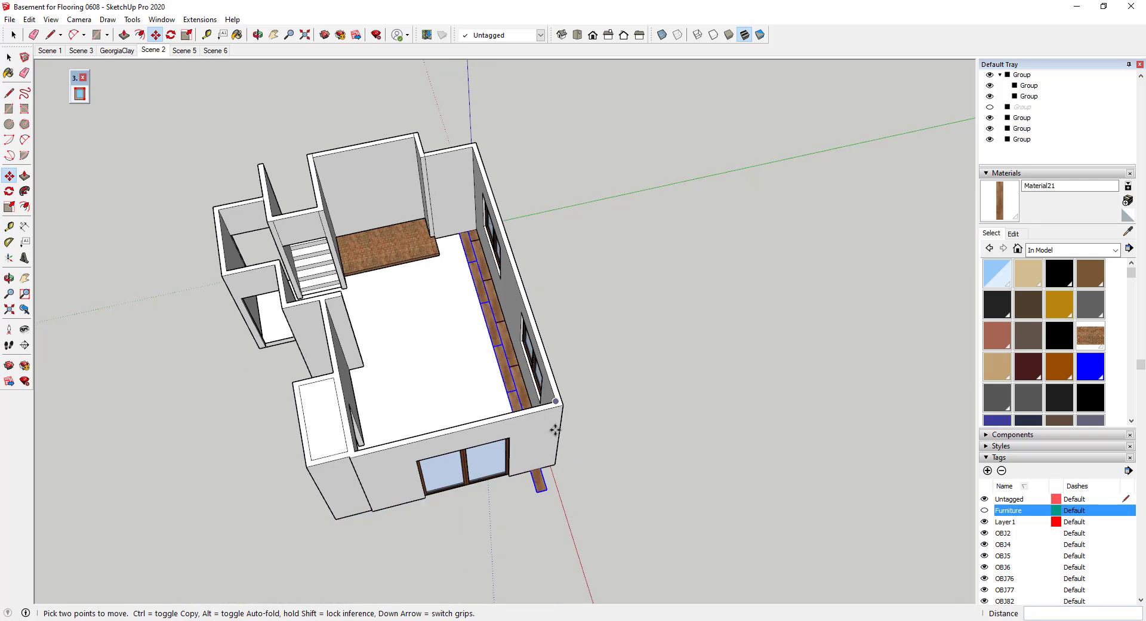
pyautogui.scroll(8, 468, 376)
pyautogui.scroll(-6, 428, 335)
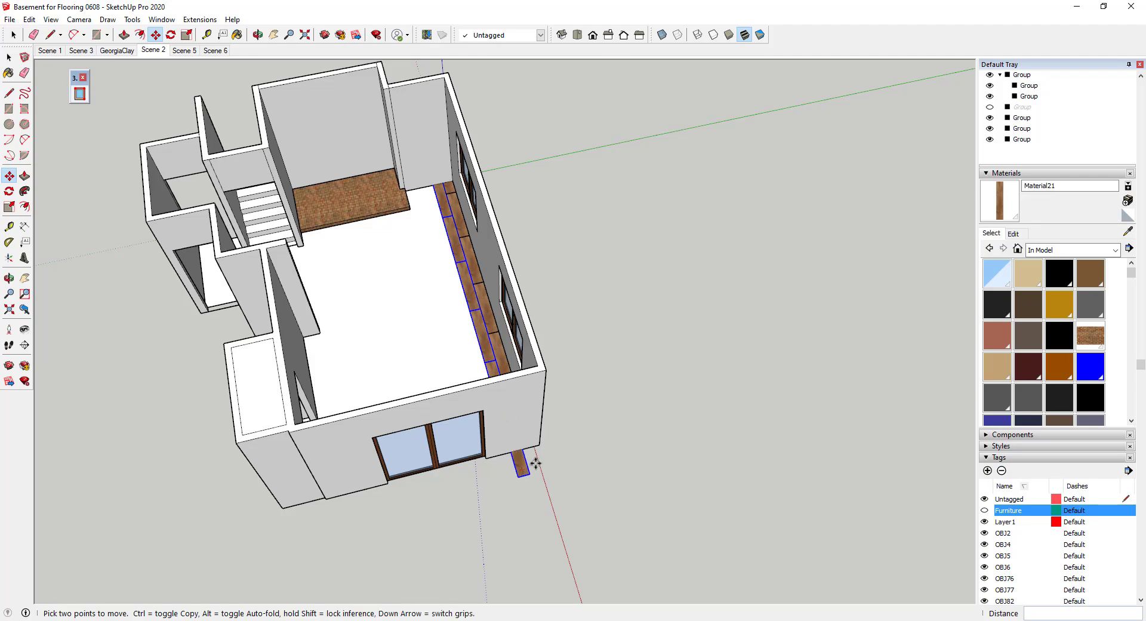
pyautogui.moveTo(330, 403); pyautogui.dragTo(937, 297, button='middle')
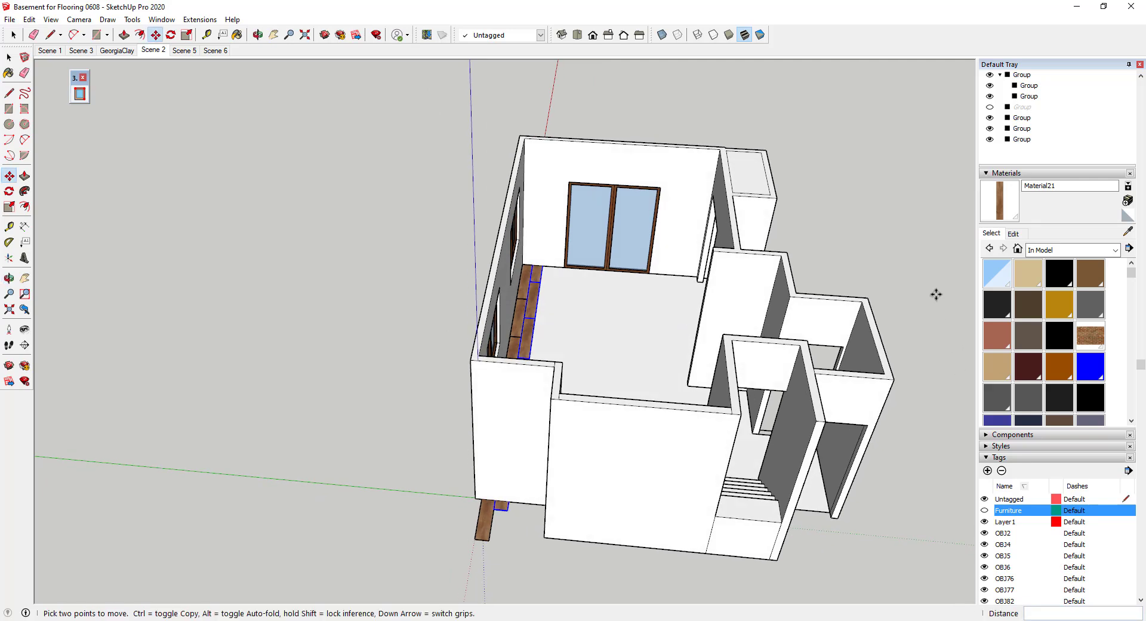
pyautogui.scroll(-2, 936, 297)
pyautogui.press('space')
pyautogui.moveTo(474, 211); pyautogui.dragTo(656, 536)
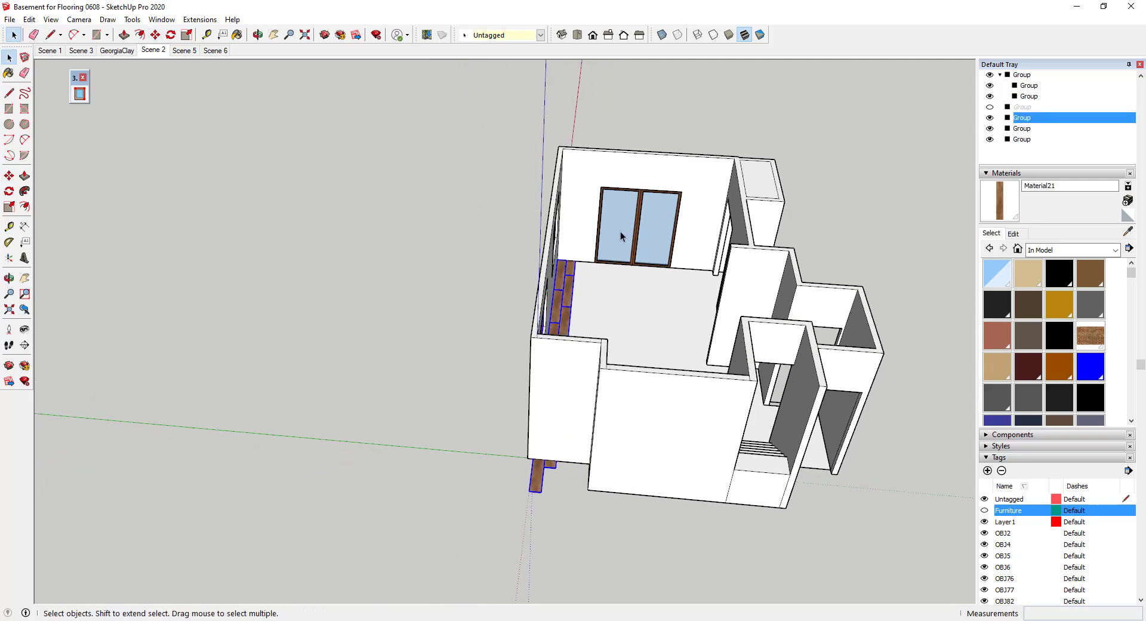
pyautogui.scroll(3, 621, 228)
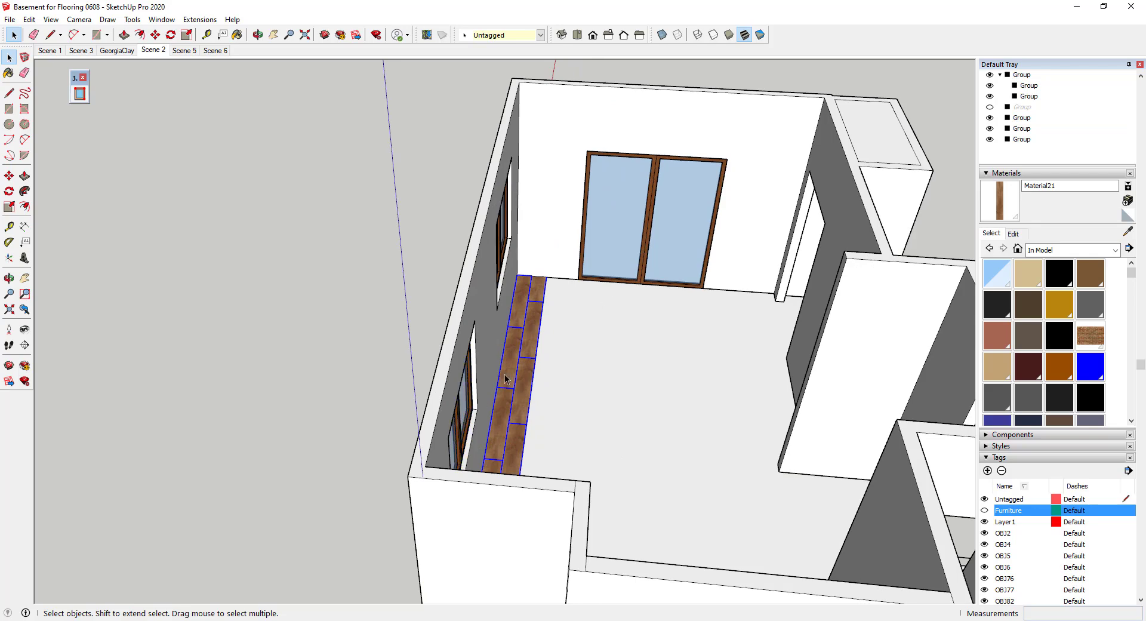
pyautogui.scroll(3, 457, 421)
pyautogui.moveTo(458, 421)
pyautogui.mouseDown(button='middle')
pyautogui.moveTo(493, 431)
pyautogui.moveTo(457, 412)
pyautogui.moveTo(468, 407)
pyautogui.mouseUp(button='middle')
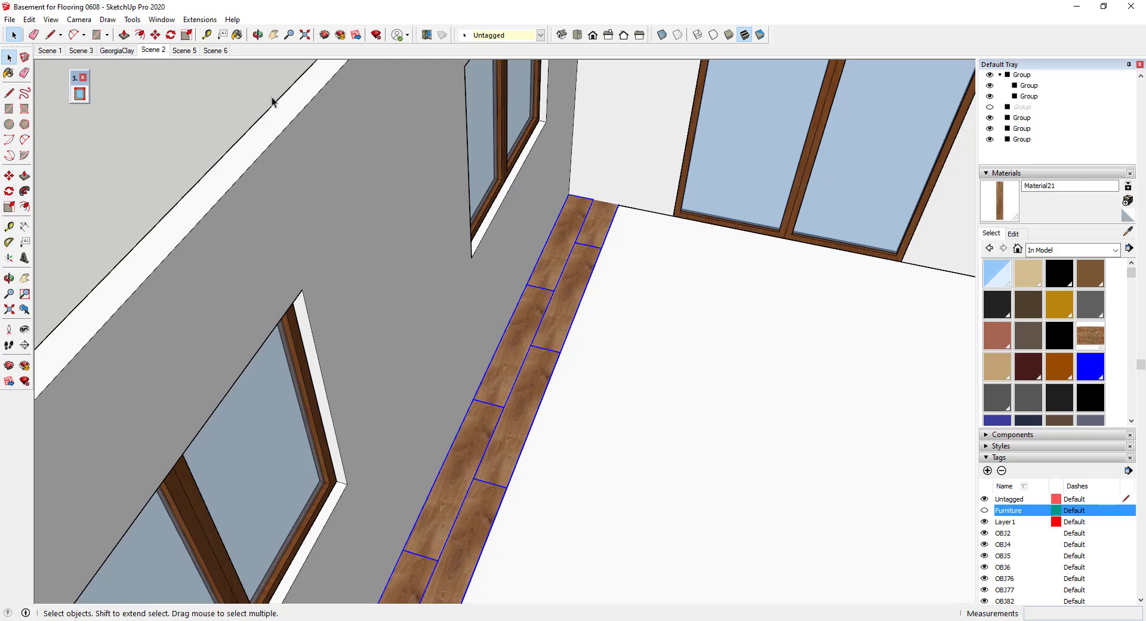
pyautogui.press('m')
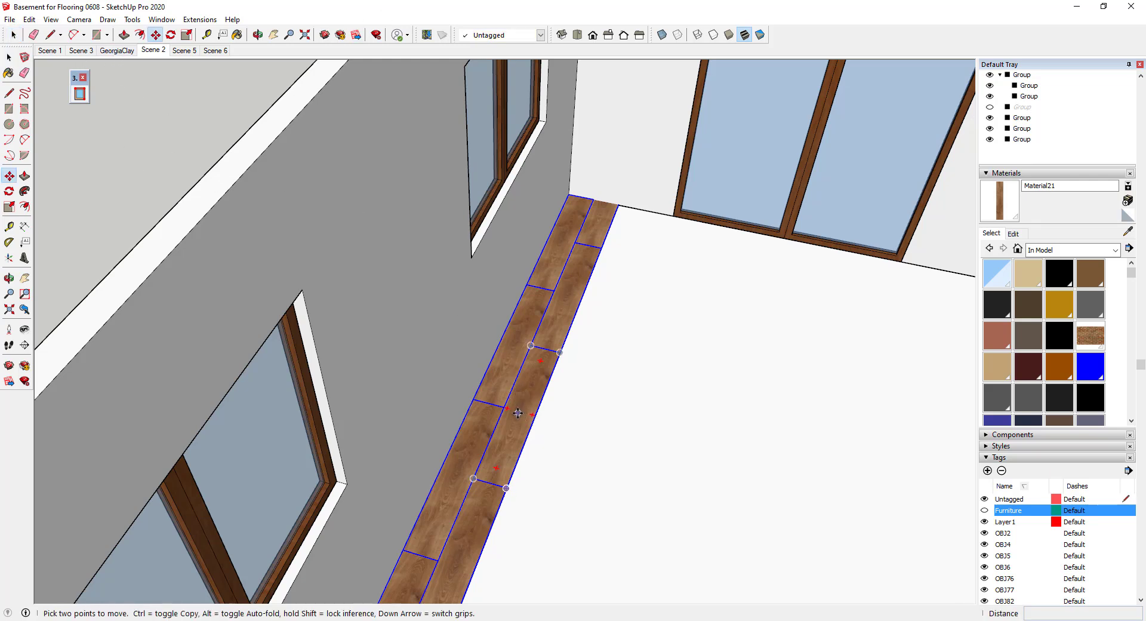
pyautogui.click(473, 398)
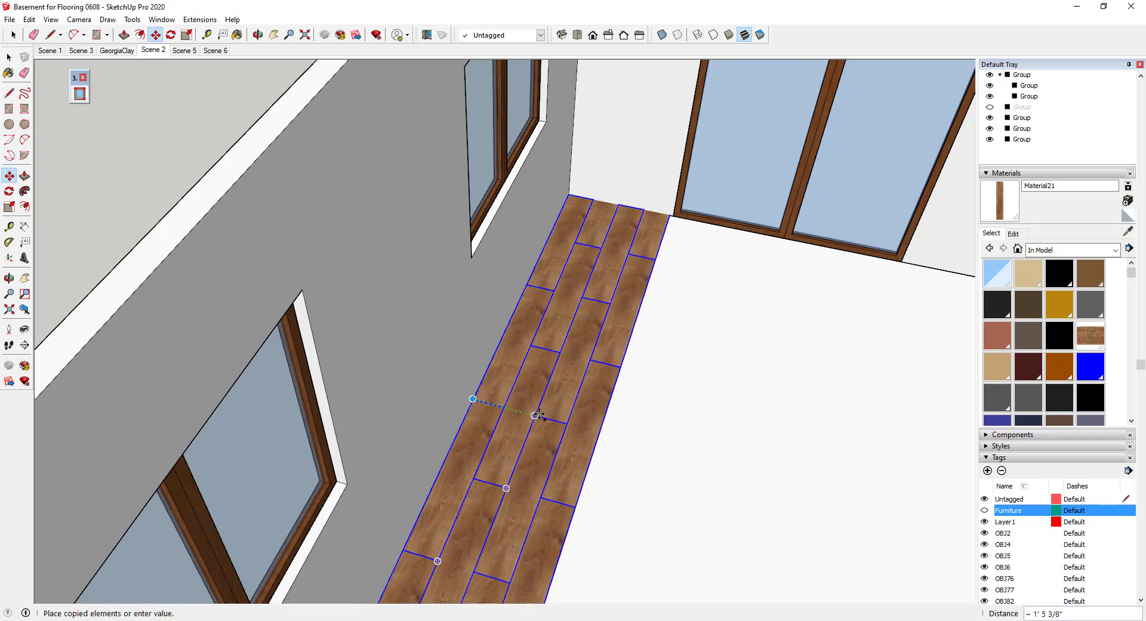
pyautogui.click(537, 415)
pyautogui.scroll(-5, 549, 304)
pyautogui.moveTo(549, 304); pyautogui.dragTo(544, 308, button='middle')
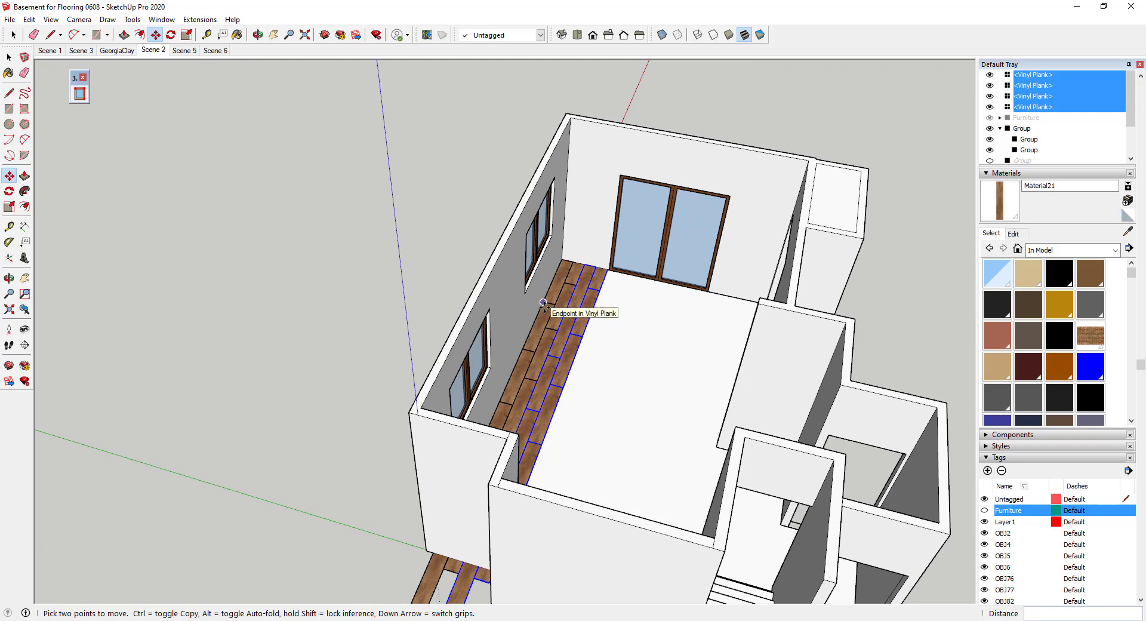
# Step: Array the copied pair of rows across the floor 8 times, increasing the multiplier to 12
pyautogui.press('Return')
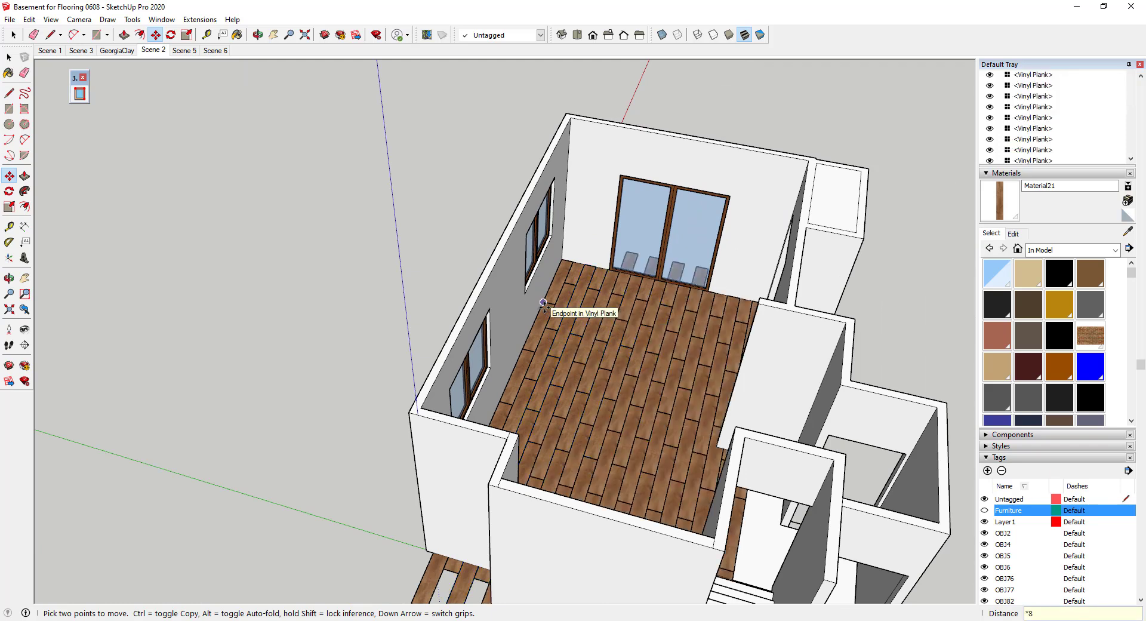
pyautogui.write('*12')
pyautogui.press('Return')
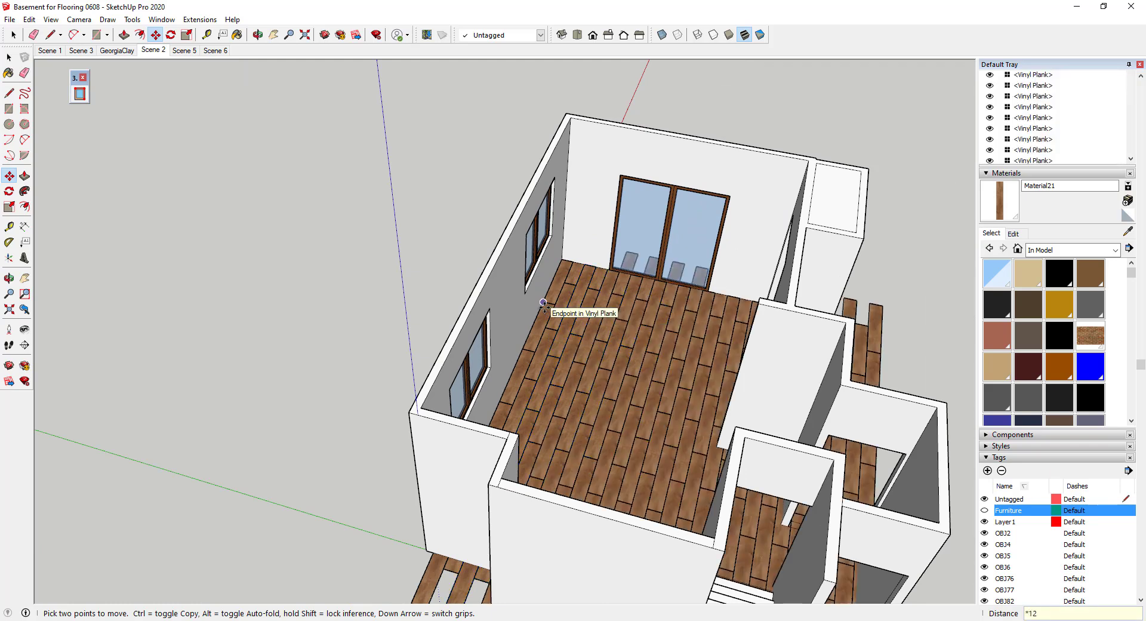
# Step: Examine the plank coverage from several sides, including the side rooms, the wall edges and the main floor
pyautogui.moveTo(631, 546); pyautogui.dragTo(640, 407, button='middle')
pyautogui.scroll(-3, 679, 499)
pyautogui.moveTo(696, 478); pyautogui.dragTo(664, 544, button='middle')
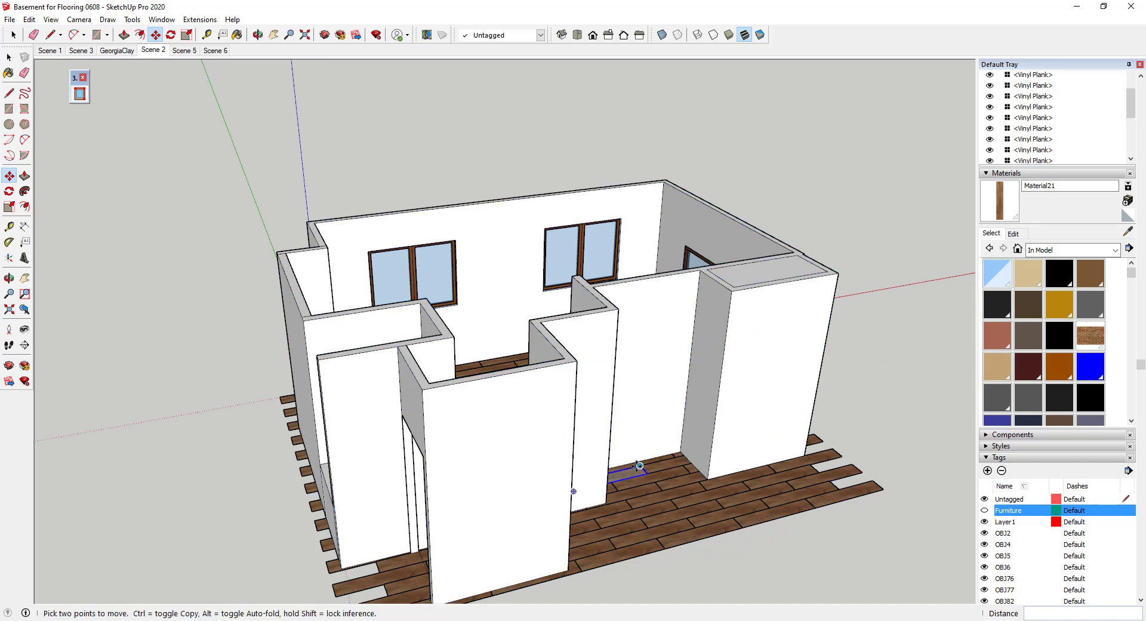
pyautogui.scroll(6, 645, 460)
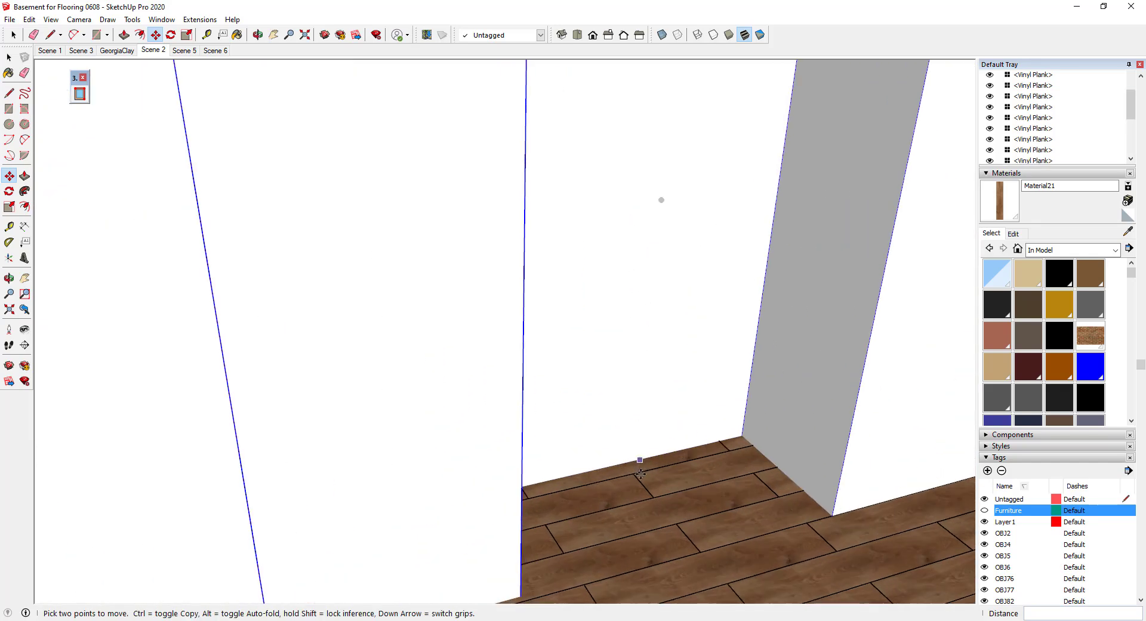
pyautogui.scroll(-3, 704, 518)
pyautogui.scroll(-5, 704, 518)
pyautogui.moveTo(635, 485); pyautogui.dragTo(604, 437, button='middle')
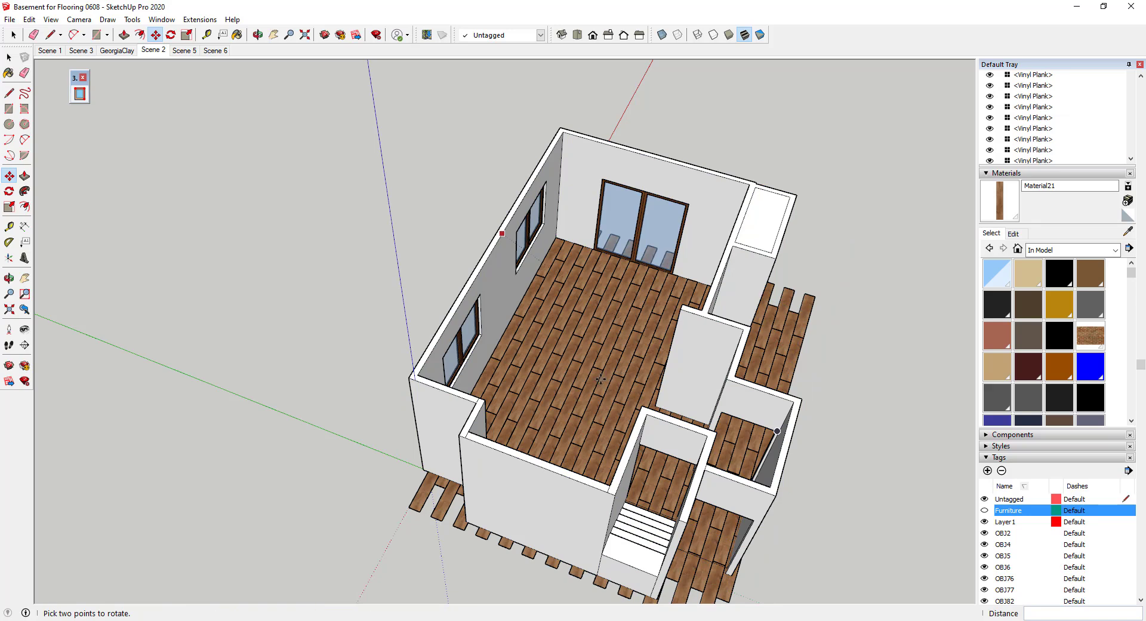
pyautogui.scroll(5, 602, 375)
pyautogui.moveTo(643, 447)
pyautogui.mouseDown(button='middle')
pyautogui.moveTo(619, 426)
pyautogui.moveTo(629, 448)
pyautogui.mouseUp(button='middle')
pyautogui.press('space')
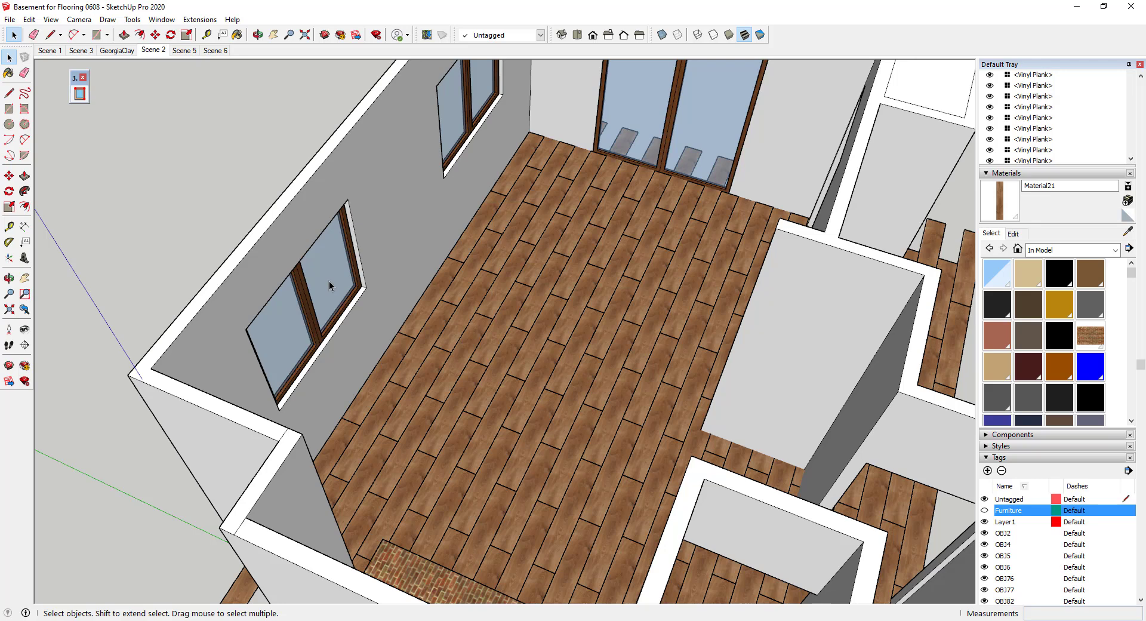
pyautogui.scroll(-6, 324, 284)
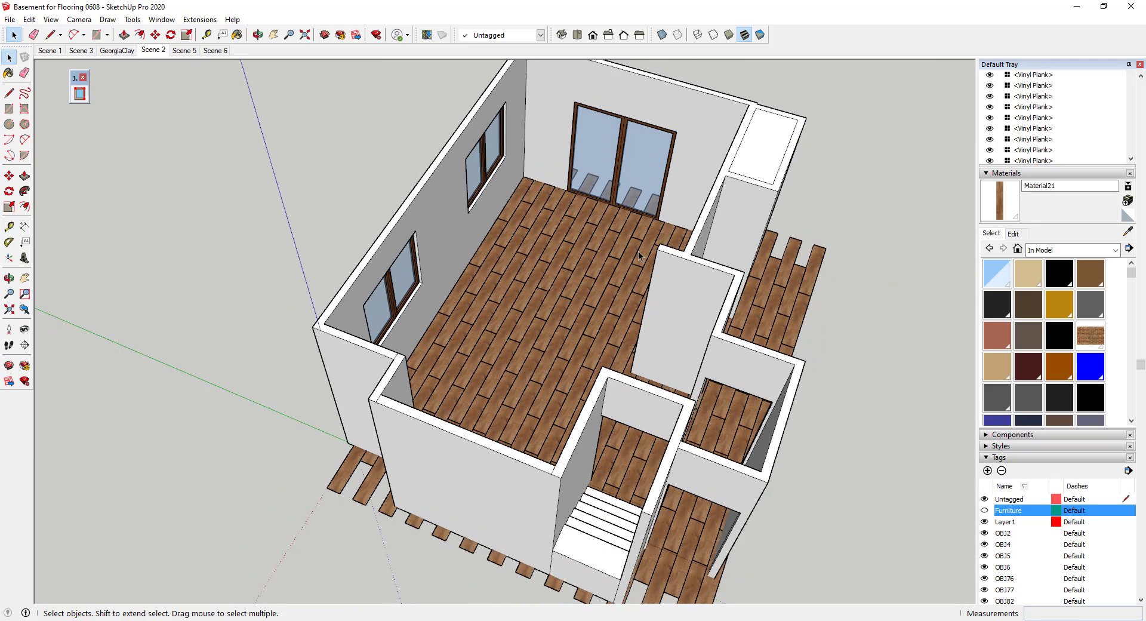
pyautogui.scroll(4, 624, 254)
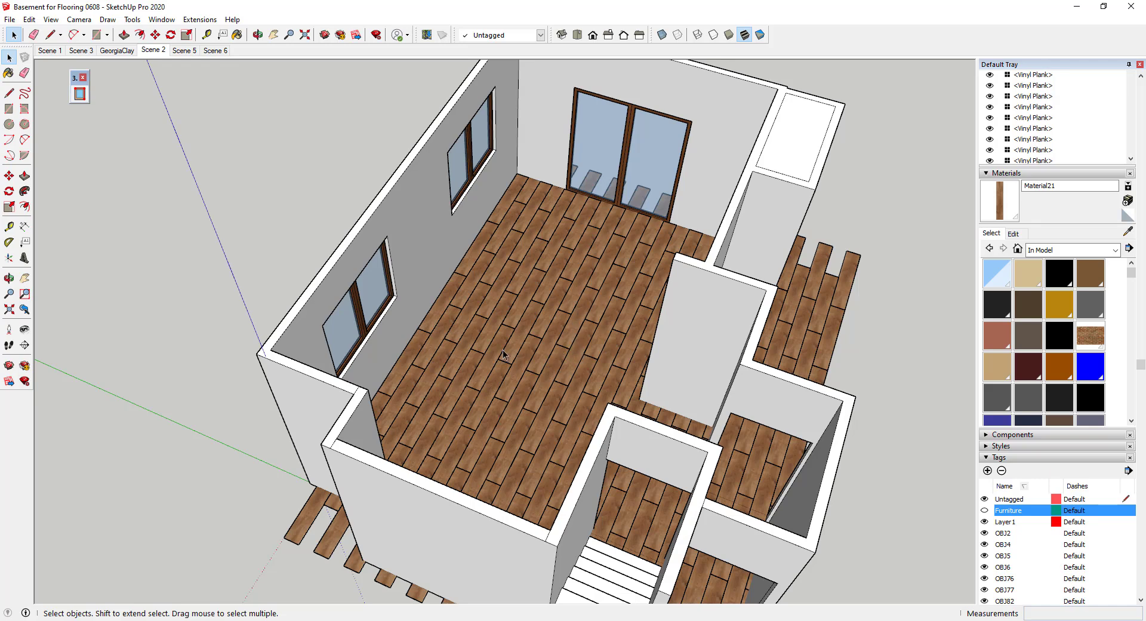
# Step: Position the camera inside the main room facing the glass doors and set the eye height to 6'
pyautogui.click(8, 330)
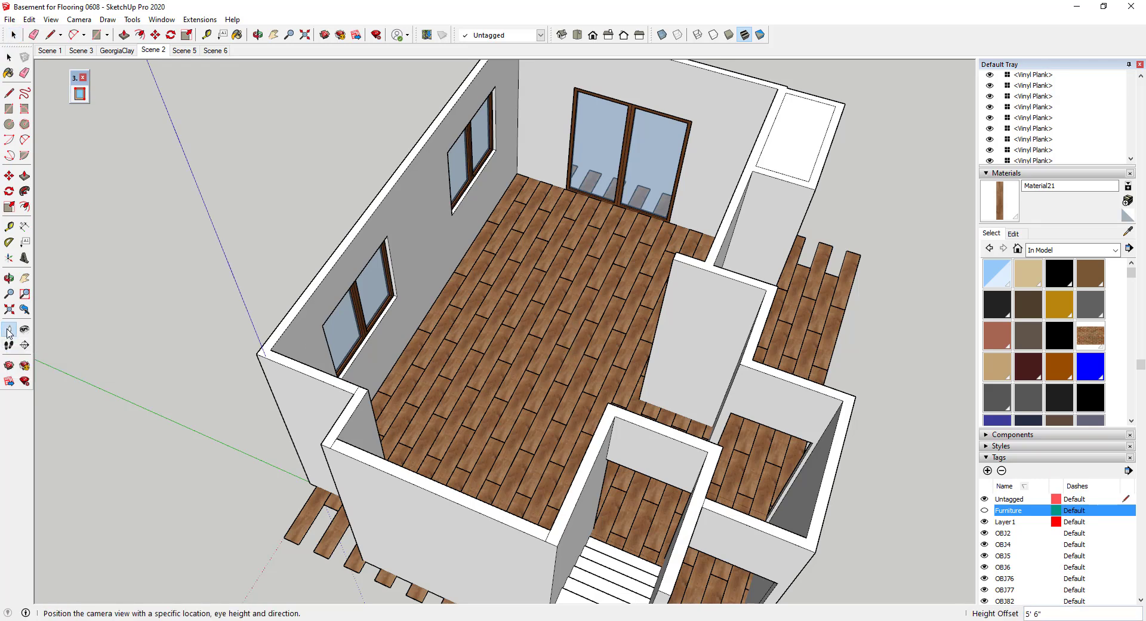
pyautogui.moveTo(554, 488); pyautogui.dragTo(500, 117)
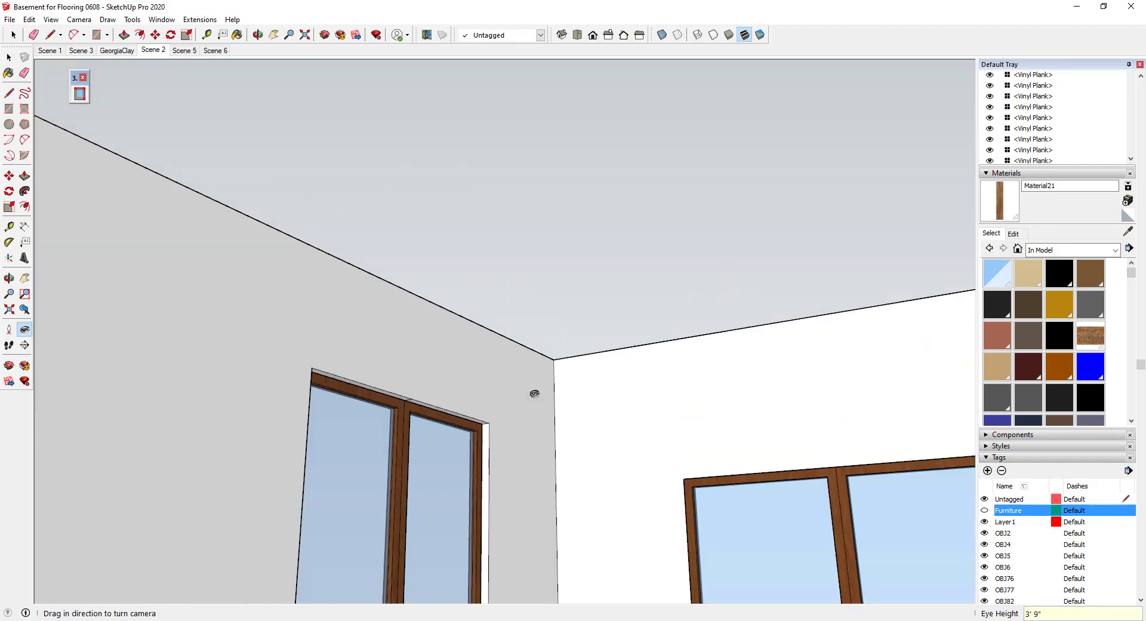
pyautogui.moveTo(549, 284); pyautogui.dragTo(558, 382)
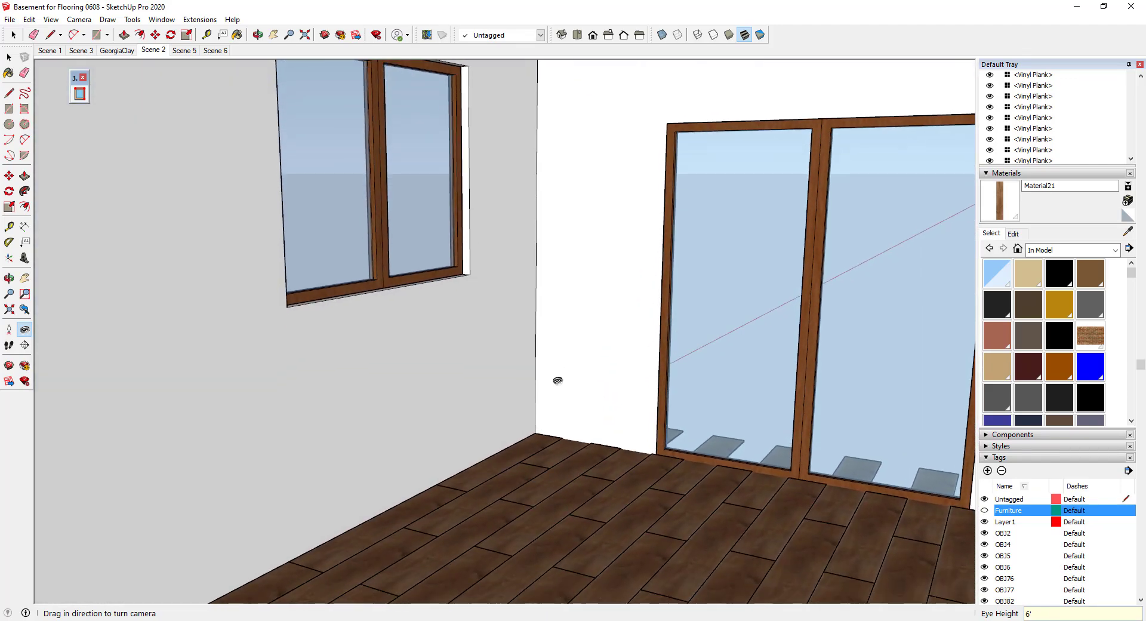
# Step: Set the camera's field of view to 75 degrees and frame the floor, windows and glass doors from inside the room
pyautogui.click(9, 295)
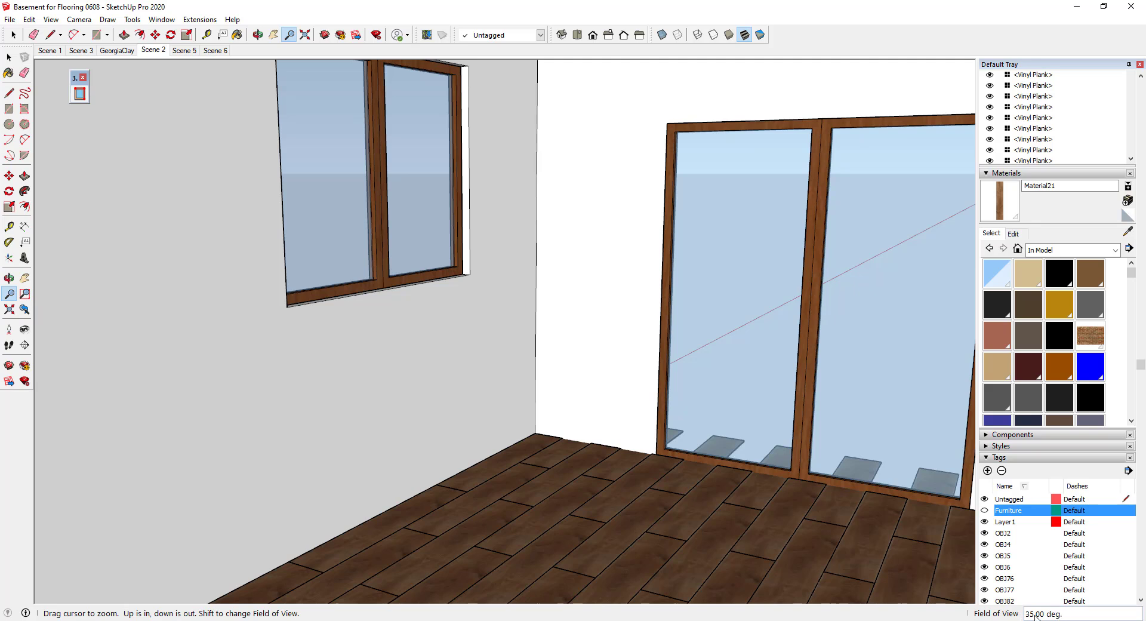
pyautogui.write('75')
pyautogui.press('Return')
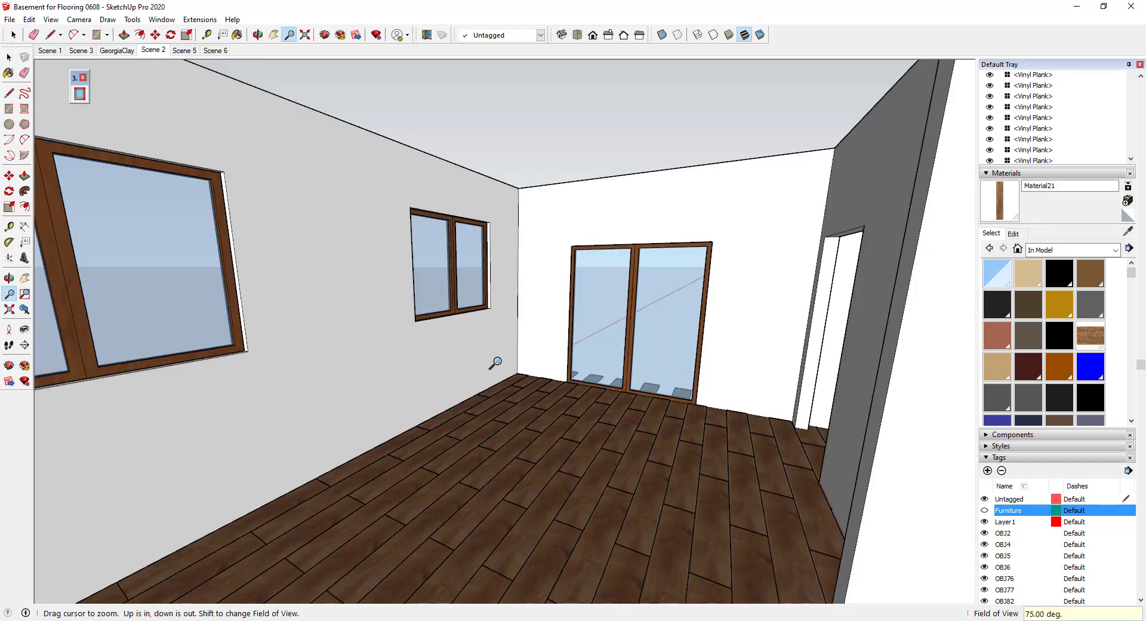
pyautogui.moveTo(508, 361); pyautogui.dragTo(514, 346, button='middle')
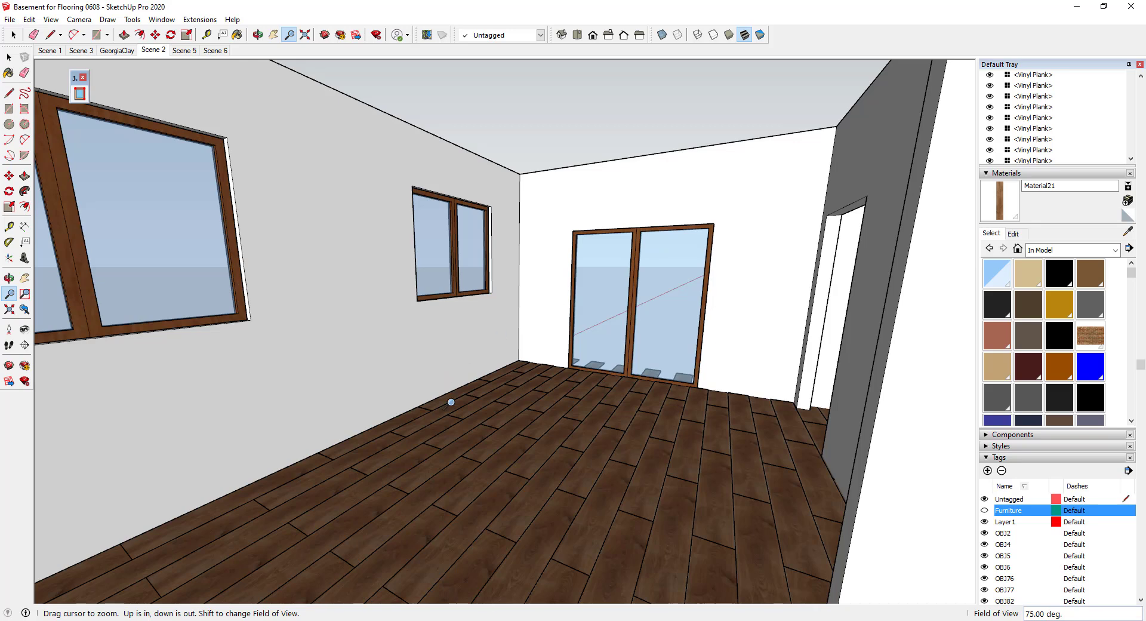
pyautogui.moveTo(675, 426); pyautogui.dragTo(655, 379)
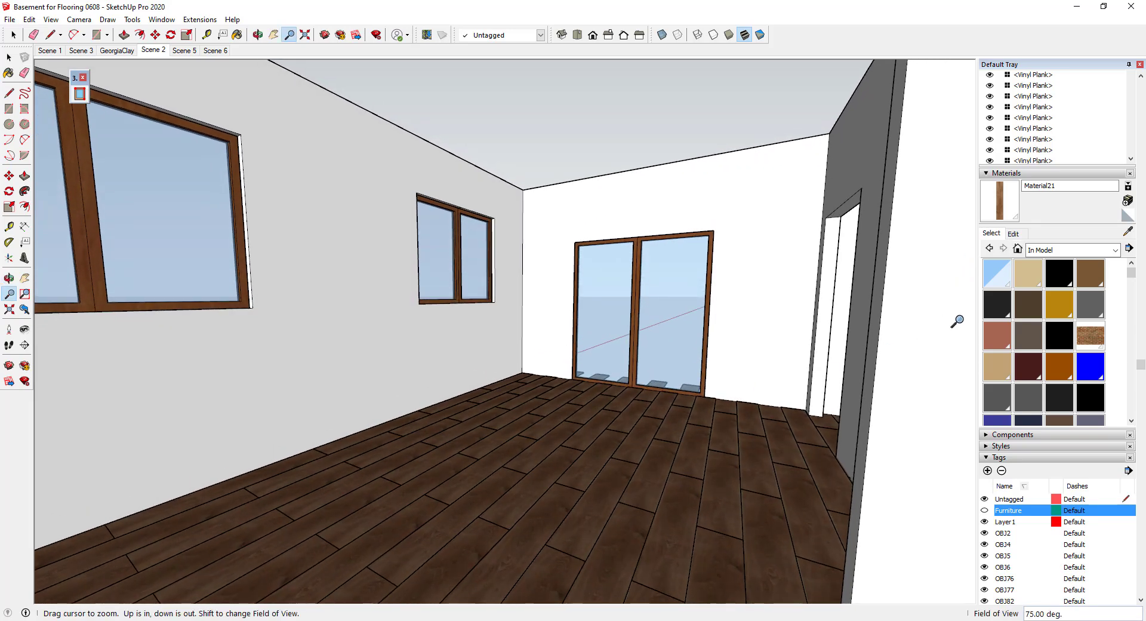
pyautogui.scroll(5, 1024, 413)
pyautogui.scroll(8, 1087, 261)
pyautogui.scroll(-10, 1141, 165)
# Step: Unhide all hidden geometry, make the Furniture tag visible and reframe the furnished room
pyautogui.click(29, 19)
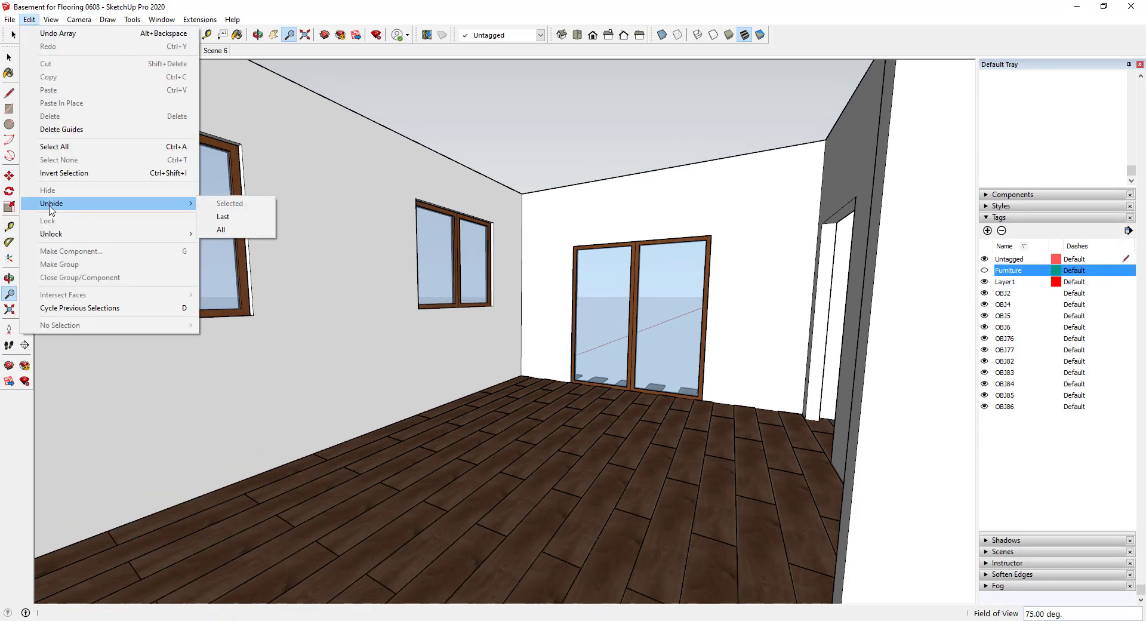
pyautogui.click(221, 226)
pyautogui.click(984, 271)
pyautogui.moveTo(617, 455); pyautogui.dragTo(611, 421, button='middle')
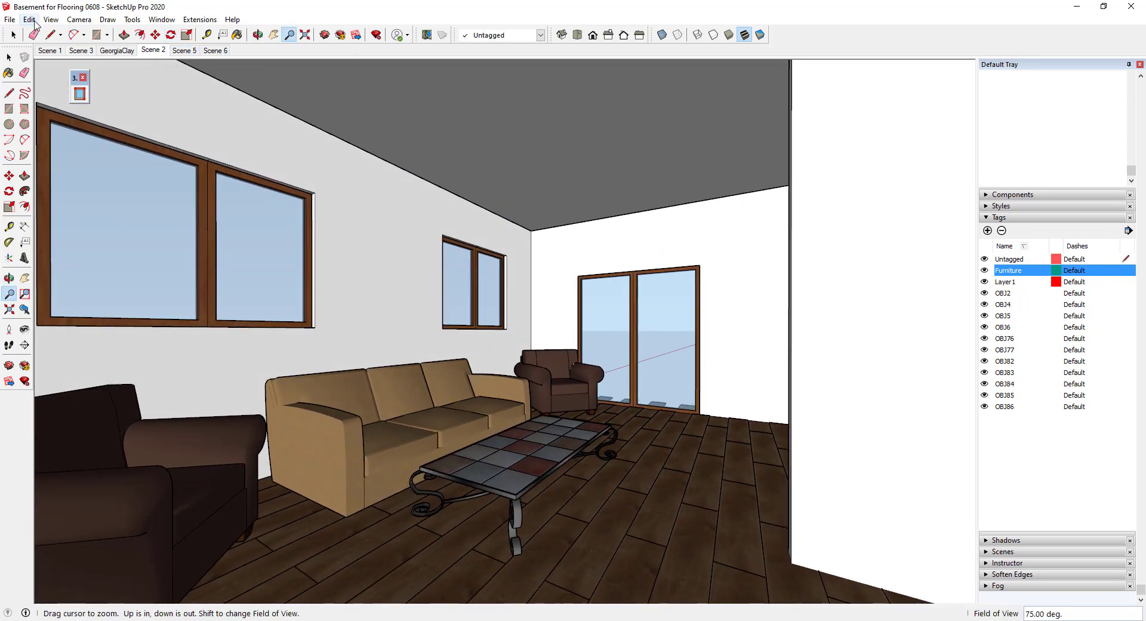
# Step: Add a new scene of the furnished interior view, move it after Scene 6 and update it
pyautogui.click(51, 19)
pyautogui.moveTo(99, 233)
pyautogui.click(197, 234)
pyautogui.rightClick(192, 57)
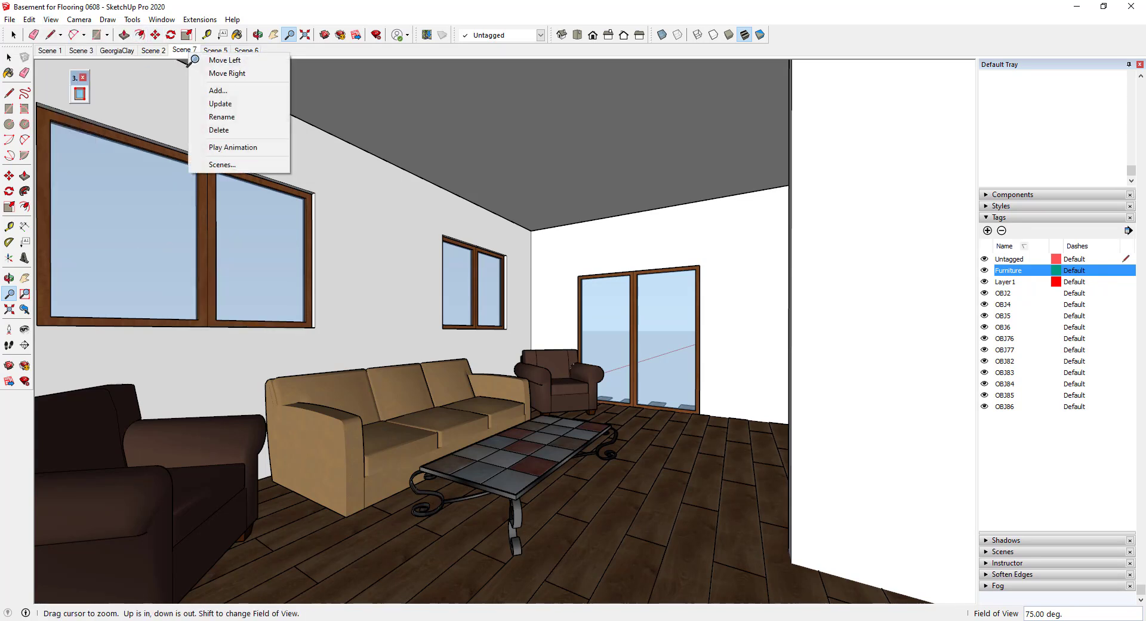
pyautogui.click(211, 74)
pyautogui.rightClick(219, 55)
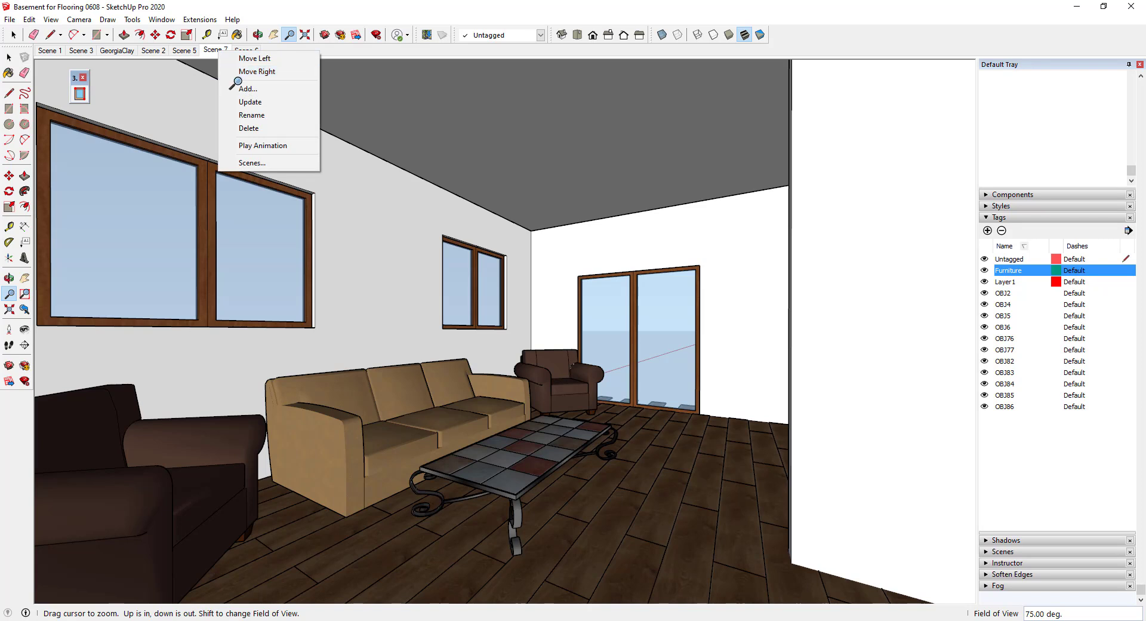
pyautogui.click(239, 71)
pyautogui.rightClick(248, 55)
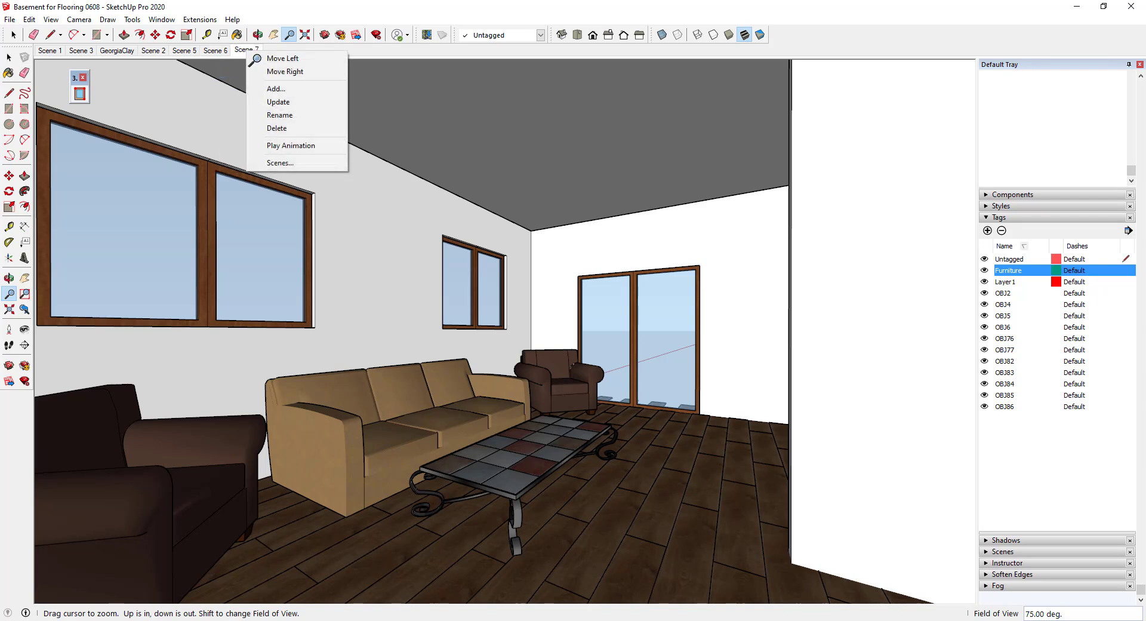
pyautogui.click(278, 102)
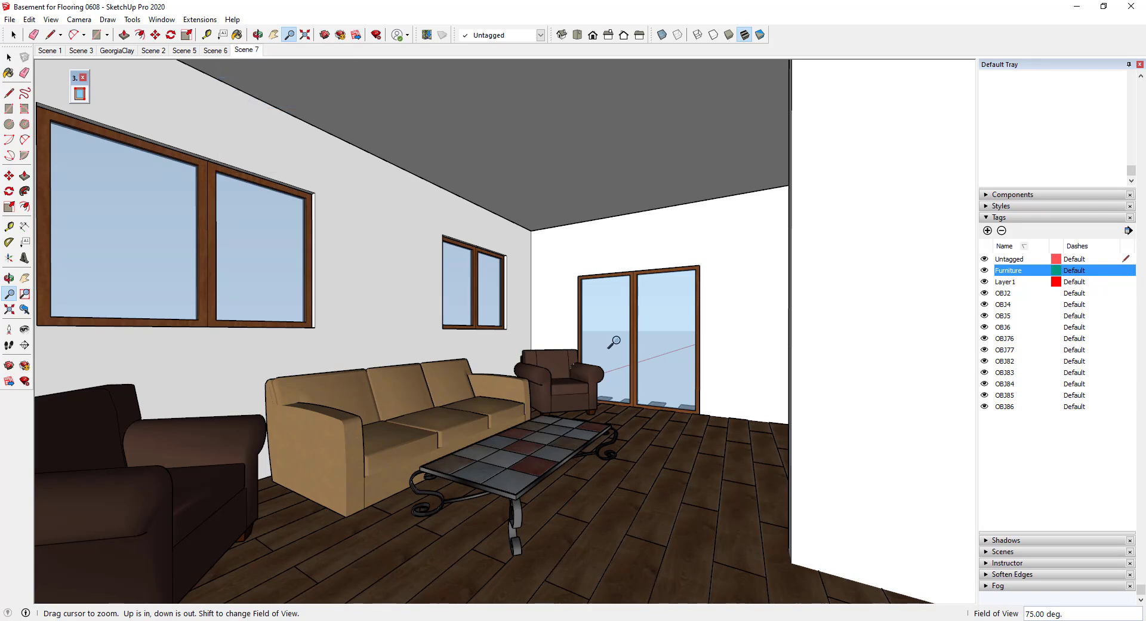
pyautogui.moveTo(486, 380); pyautogui.dragTo(586, 362, button='middle')
pyautogui.scroll(2, 236, 78)
pyautogui.moveTo(236, 78); pyautogui.dragTo(630, 381, button='middle')
pyautogui.press('space')
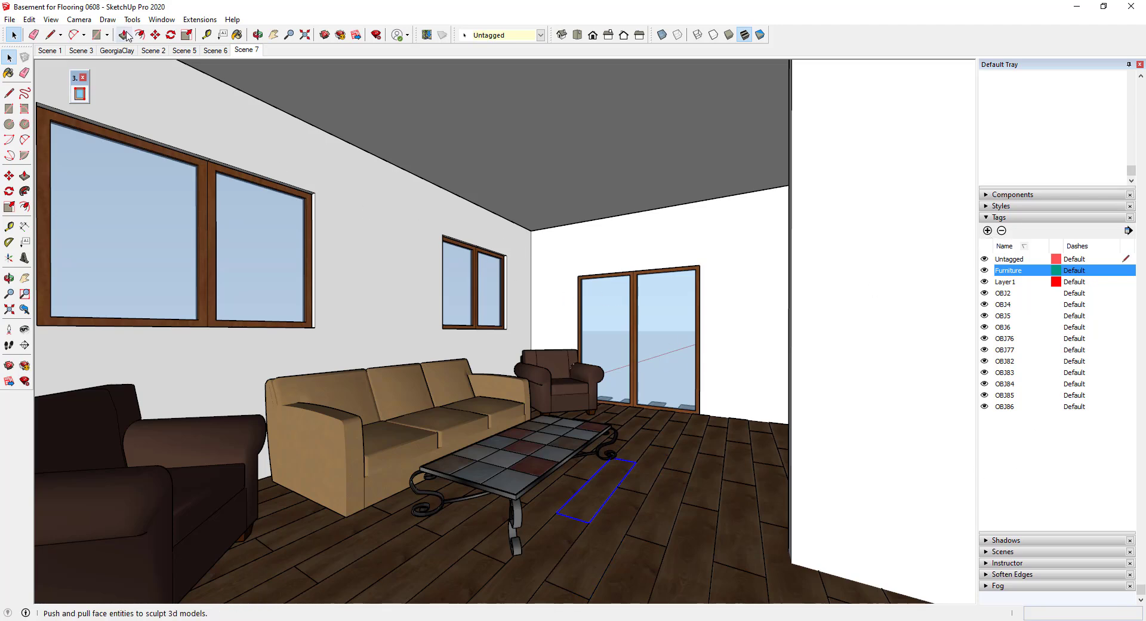
# Step: Hide the Furniture tag in the Scene 2 view and group all the Vinyl Plank components together
pyautogui.click(153, 50)
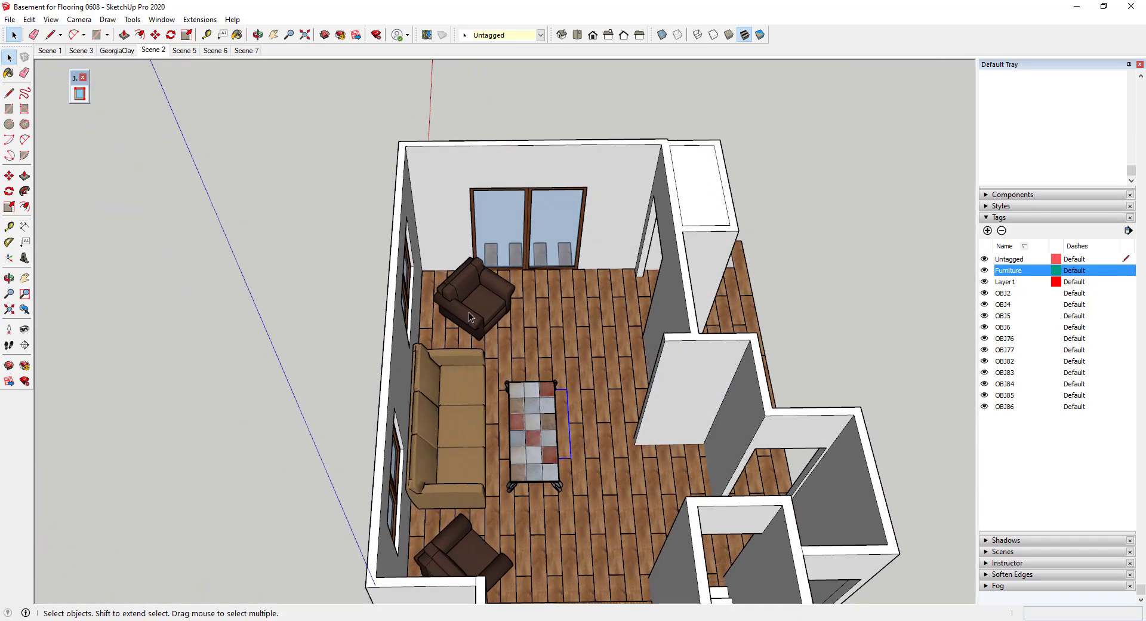
pyautogui.click(984, 270)
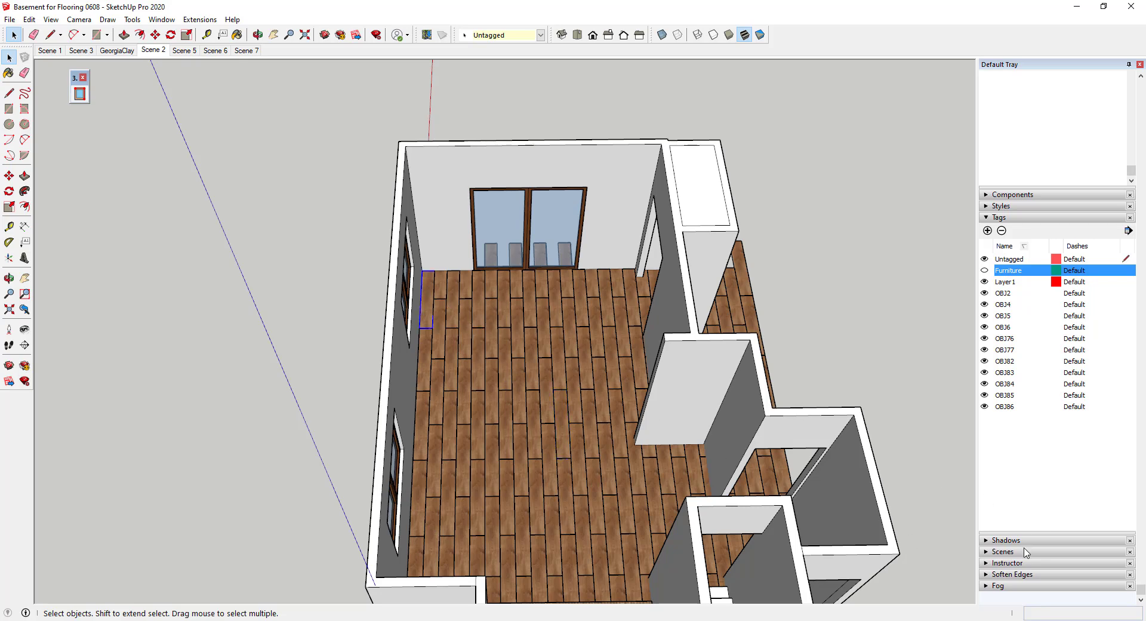
pyautogui.scroll(10, 1048, 463)
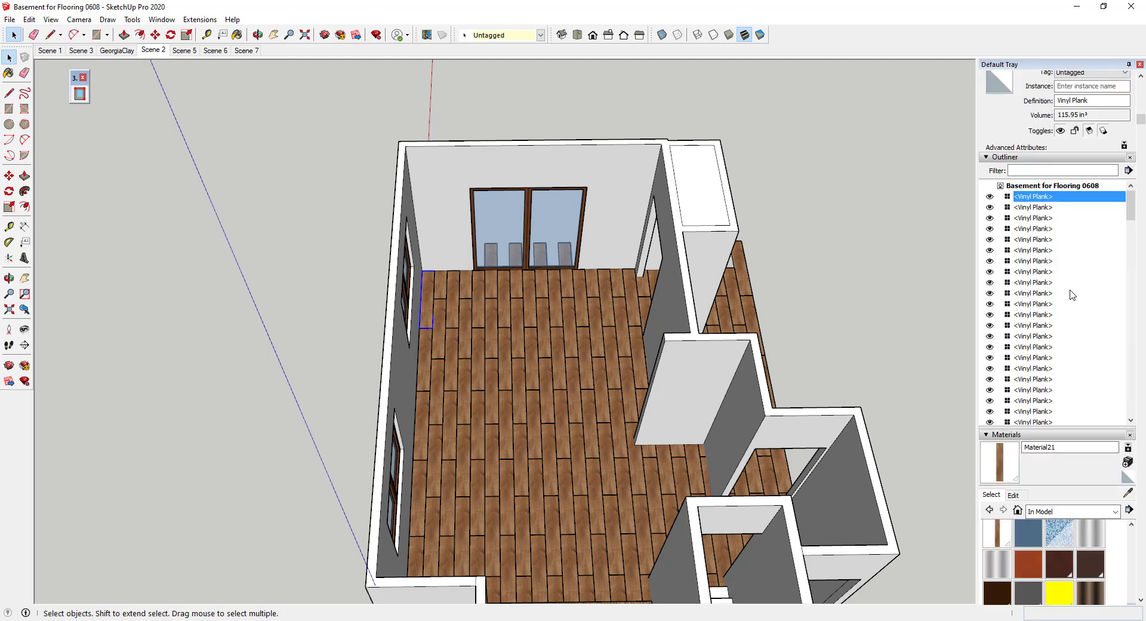
pyautogui.scroll(-10, 1044, 290)
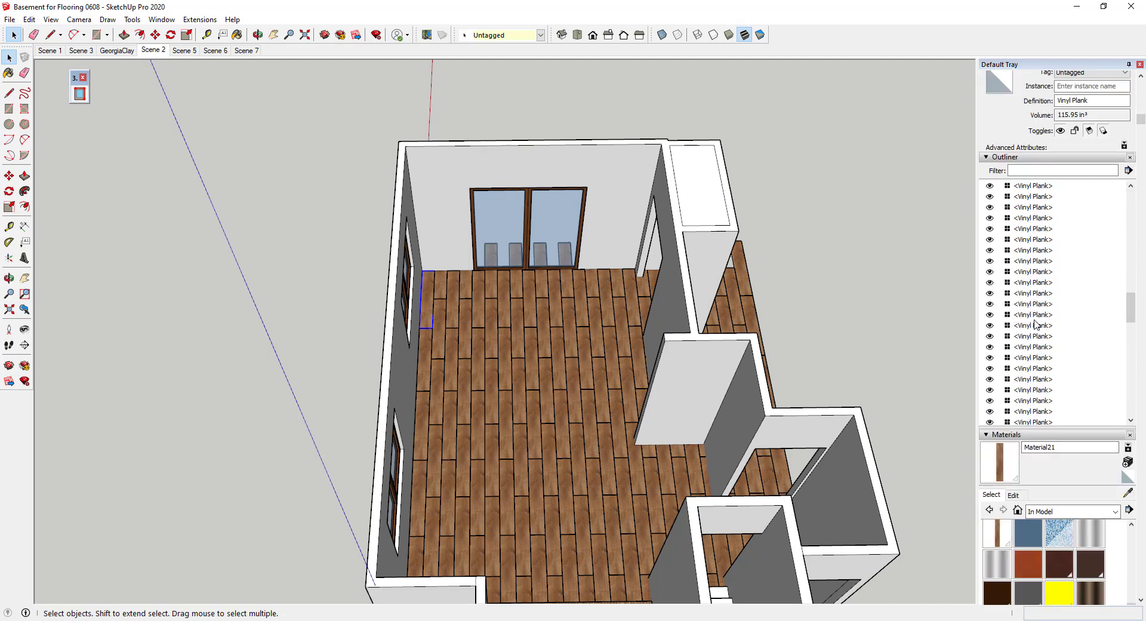
pyautogui.scroll(-6, 1035, 318)
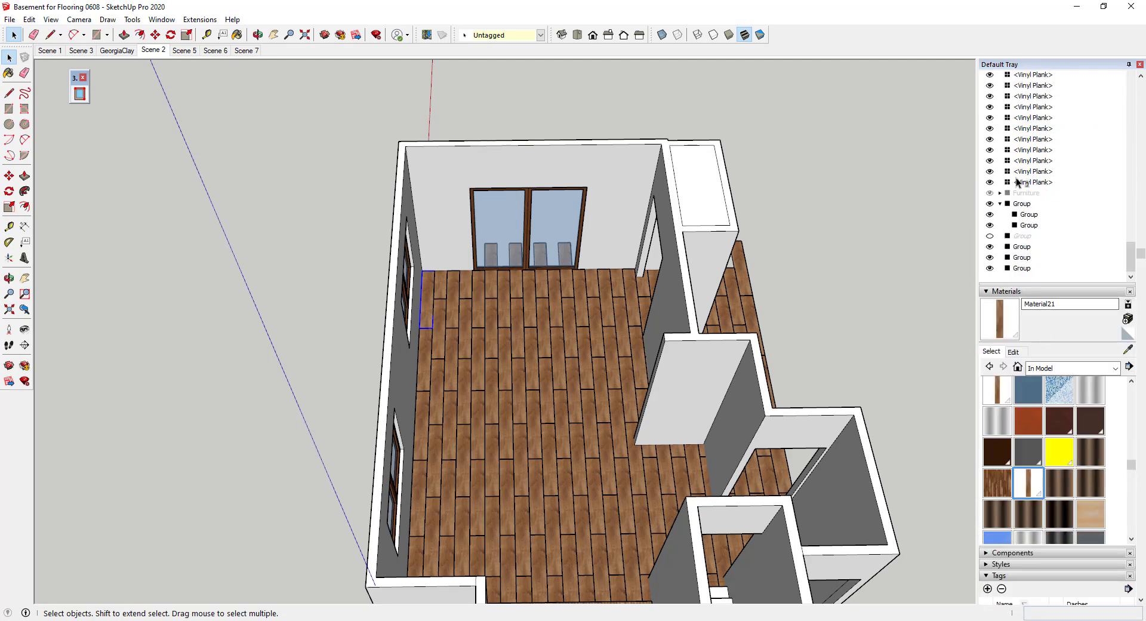
pyautogui.keyDown('shift'); pyautogui.click(1021, 182); pyautogui.keyUp('shift')
pyautogui.rightClick(1036, 151)
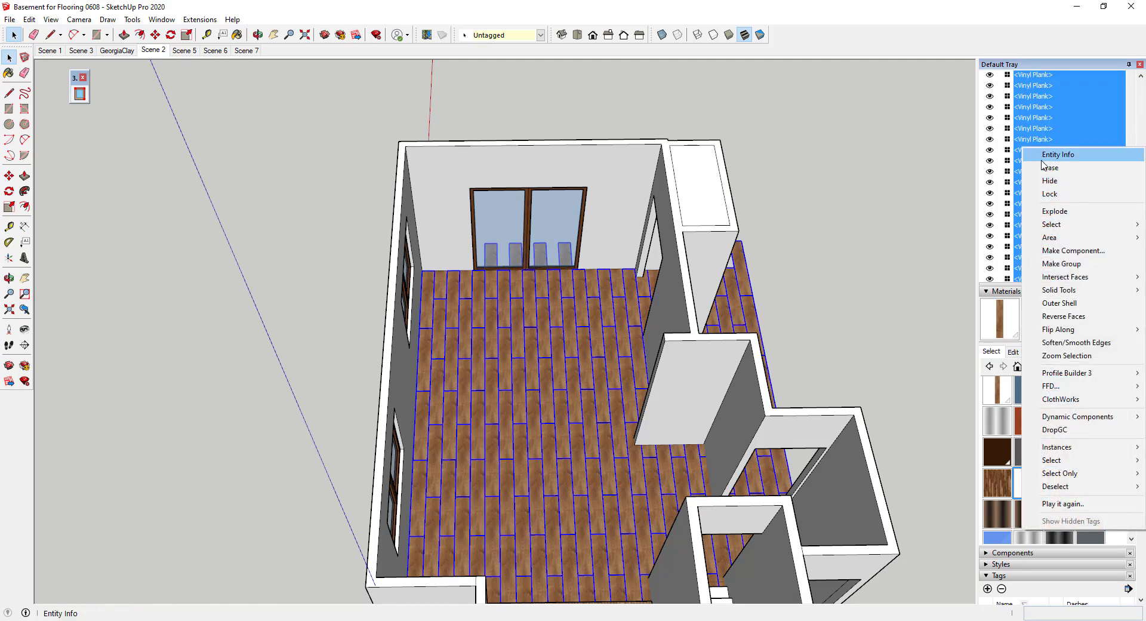
pyautogui.click(1055, 262)
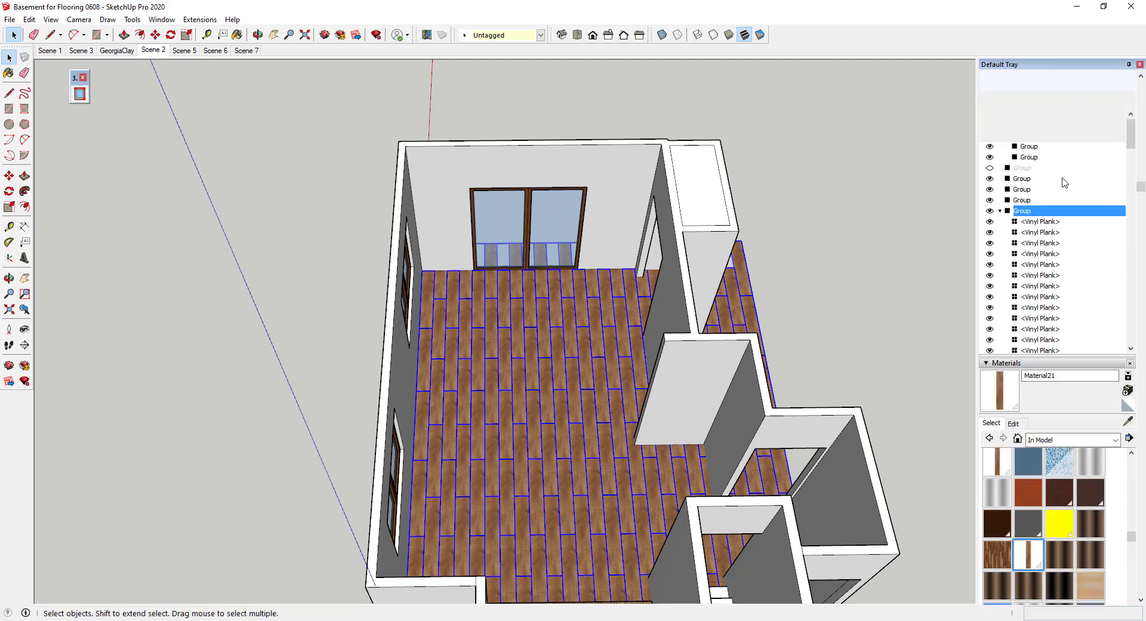
# Step: Hide the new group of vinyl planks and update Scene 2 to the bare floor view
pyautogui.doubleClick(1029, 282)
pyautogui.rightClick(1021, 286)
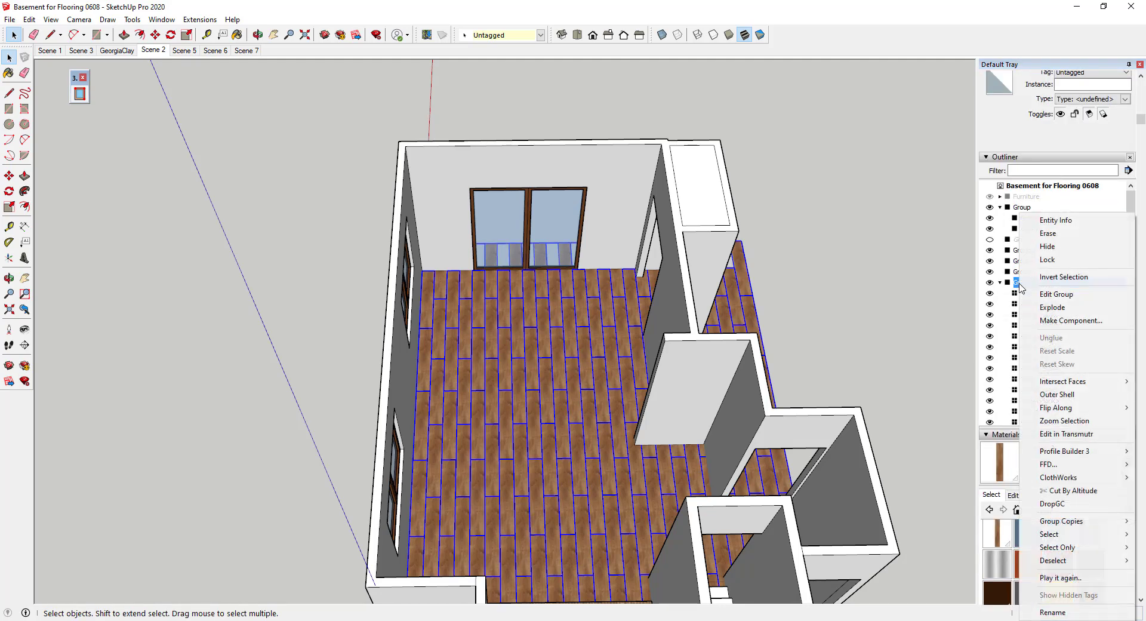
pyautogui.click(1048, 247)
pyautogui.rightClick(156, 49)
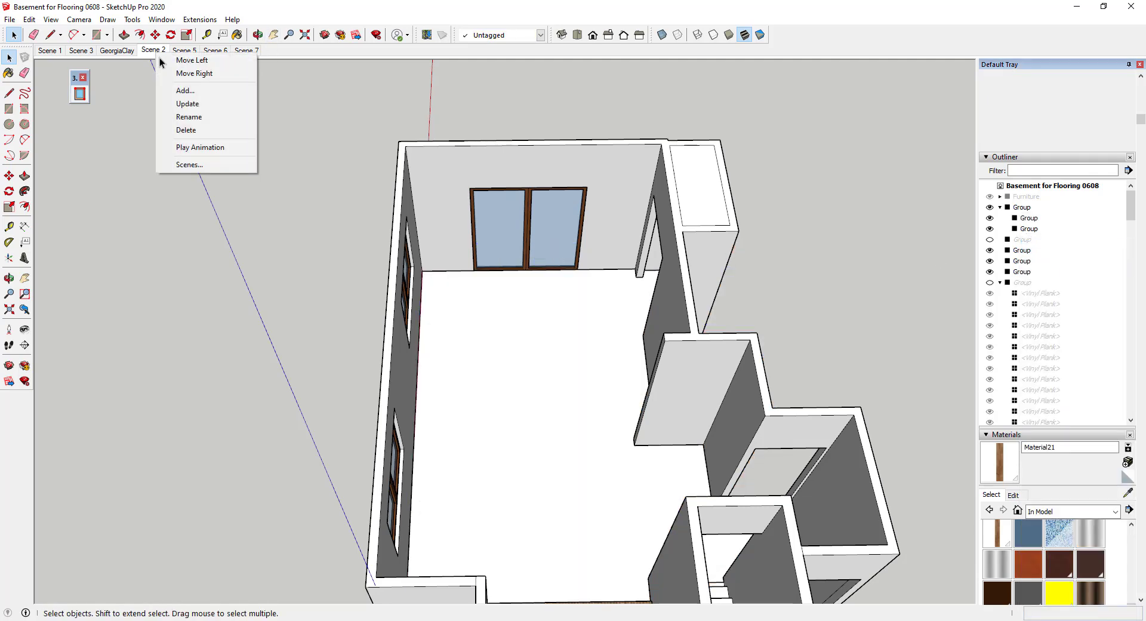
pyautogui.click(185, 103)
pyautogui.click(552, 424)
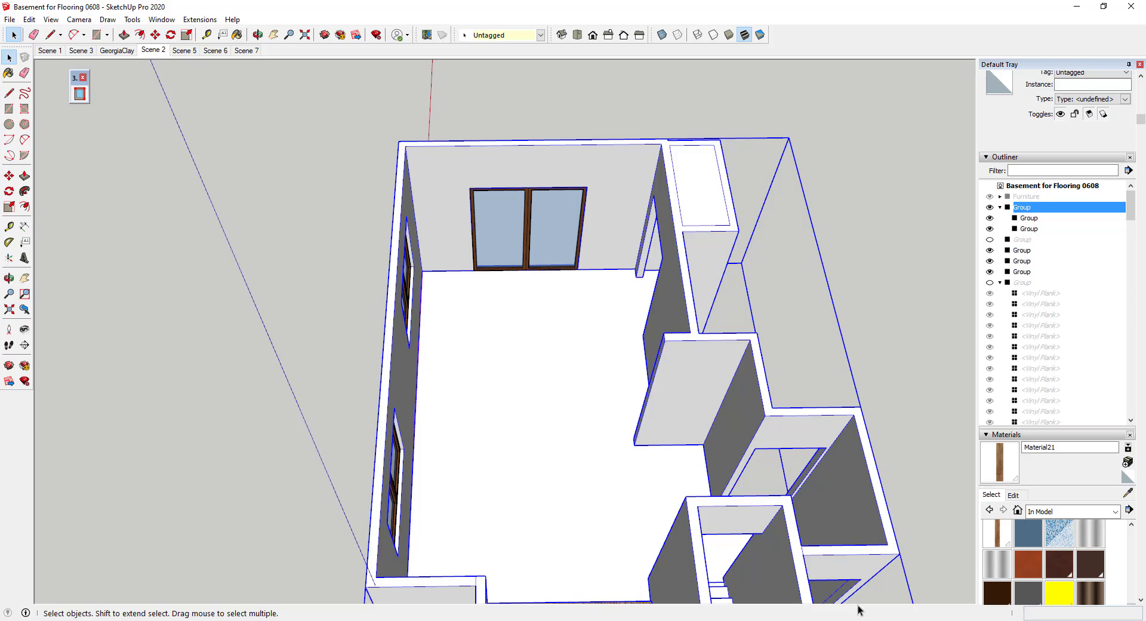
# Step: Switch to the browser and save the CALI Mesquite multi-plank pattern image as a JPEG in the 104 Flooring folder, then return to SketchUp
pyautogui.hotkey('alt', 'Tab')
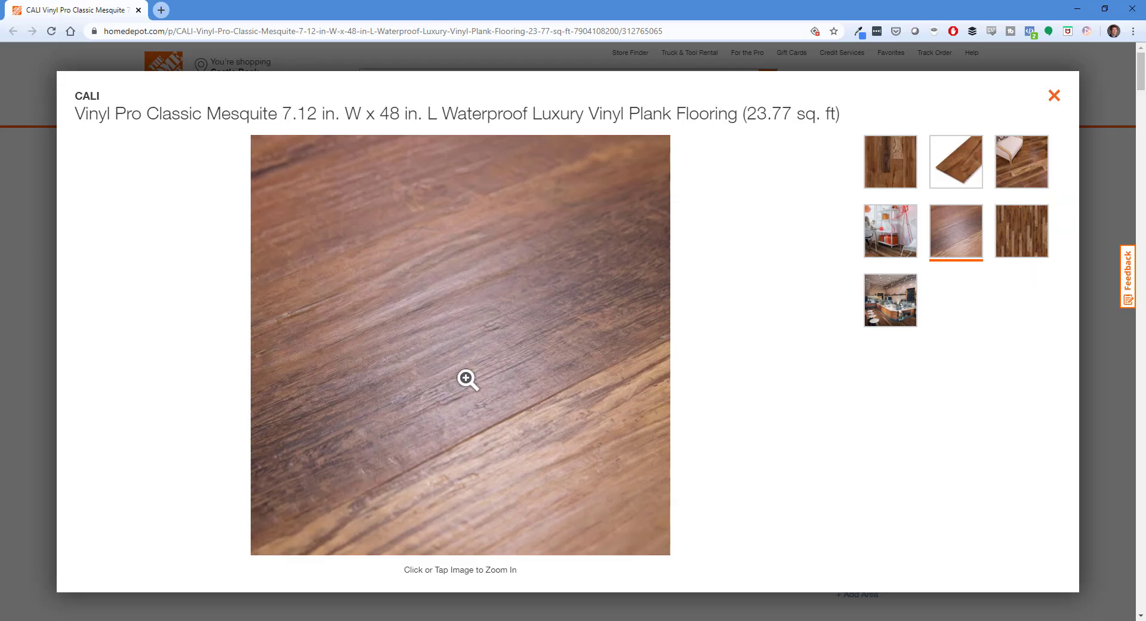
pyautogui.click(1014, 240)
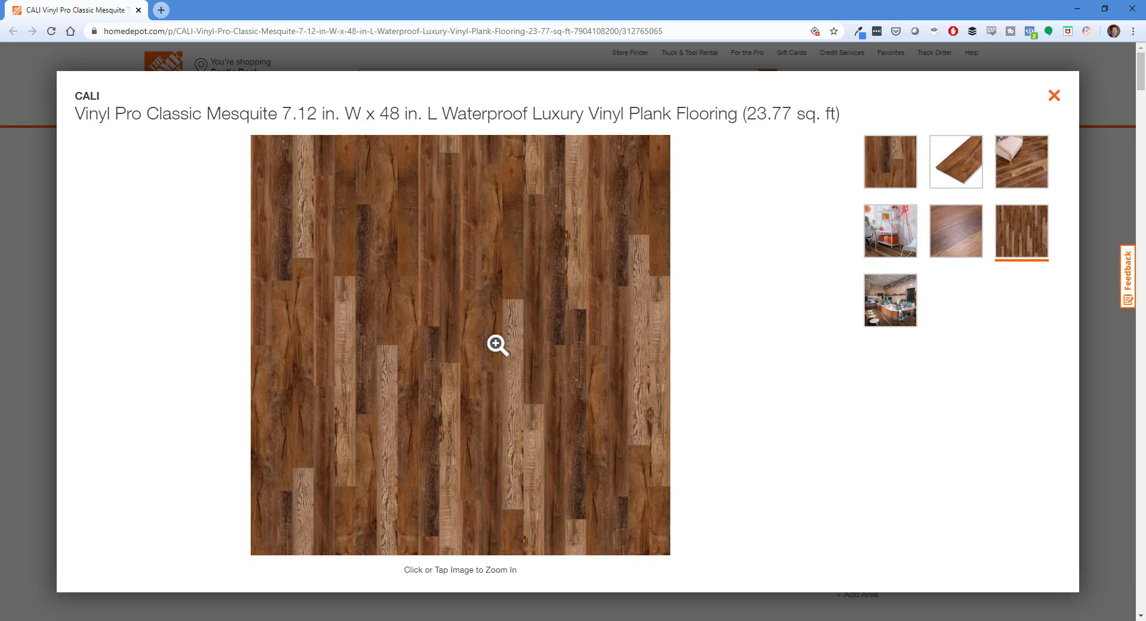
pyautogui.click(467, 334)
pyautogui.rightClick(454, 321)
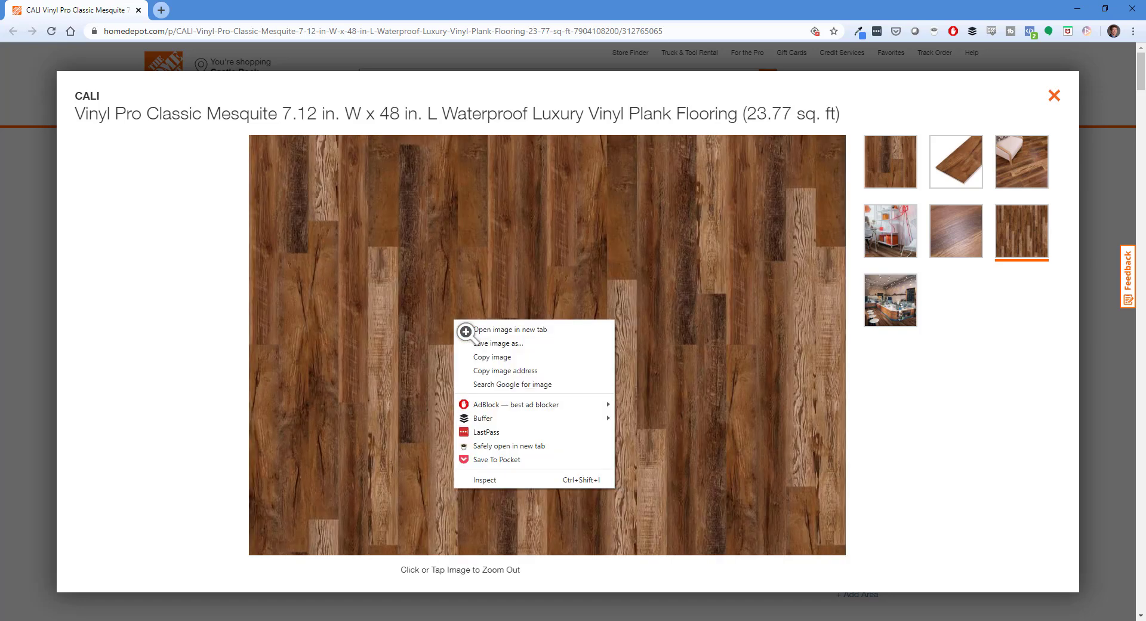
pyautogui.click(495, 344)
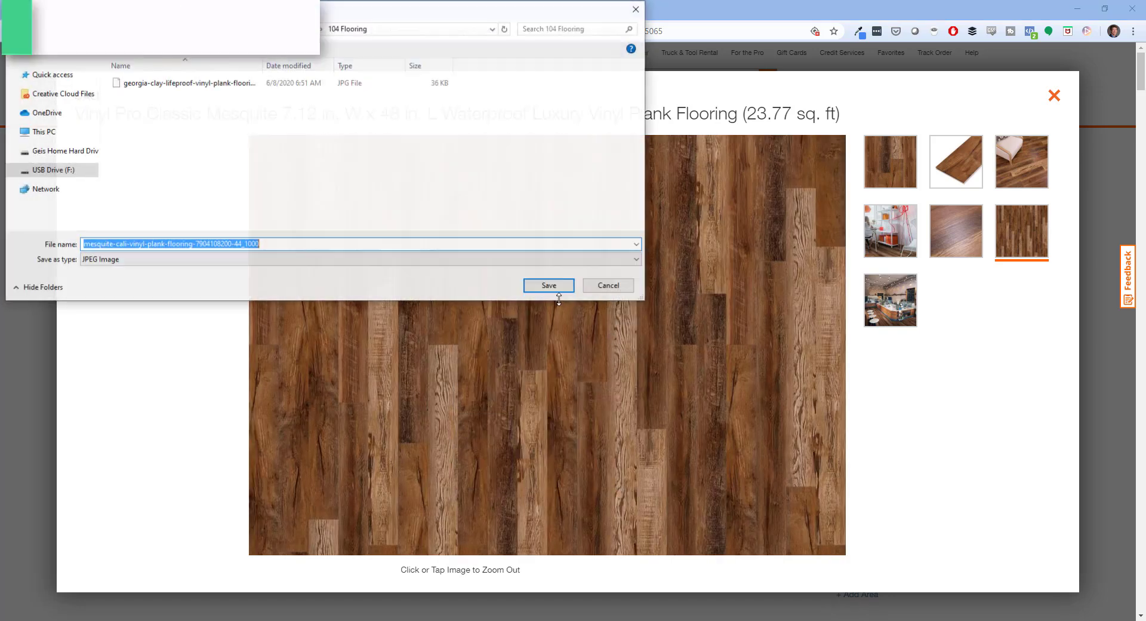
pyautogui.click(543, 286)
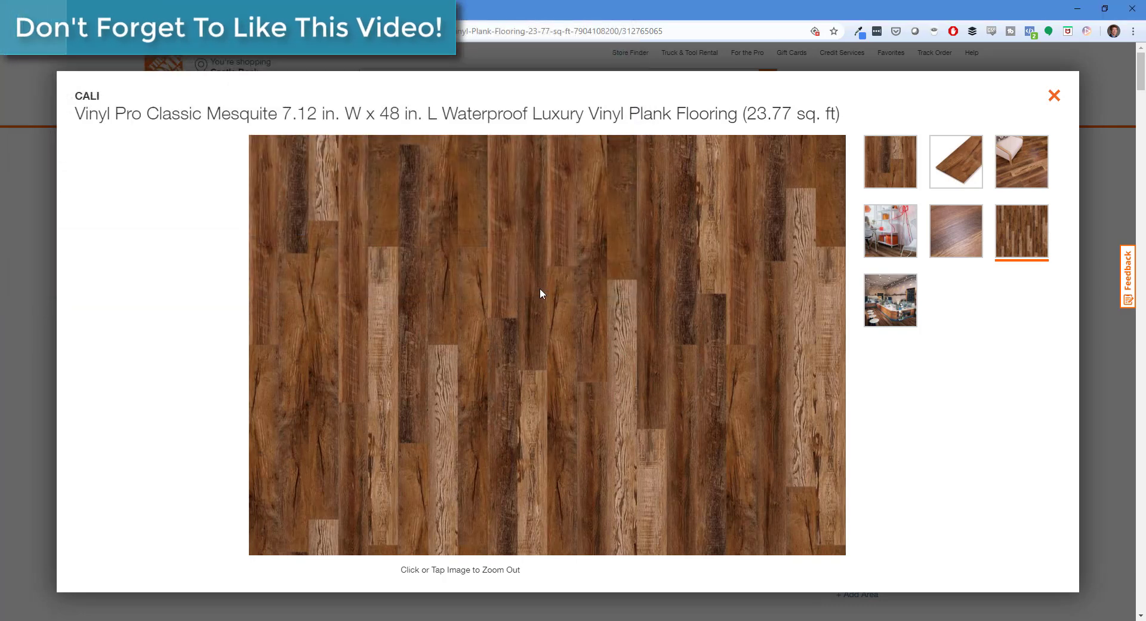
pyautogui.click(1078, 10)
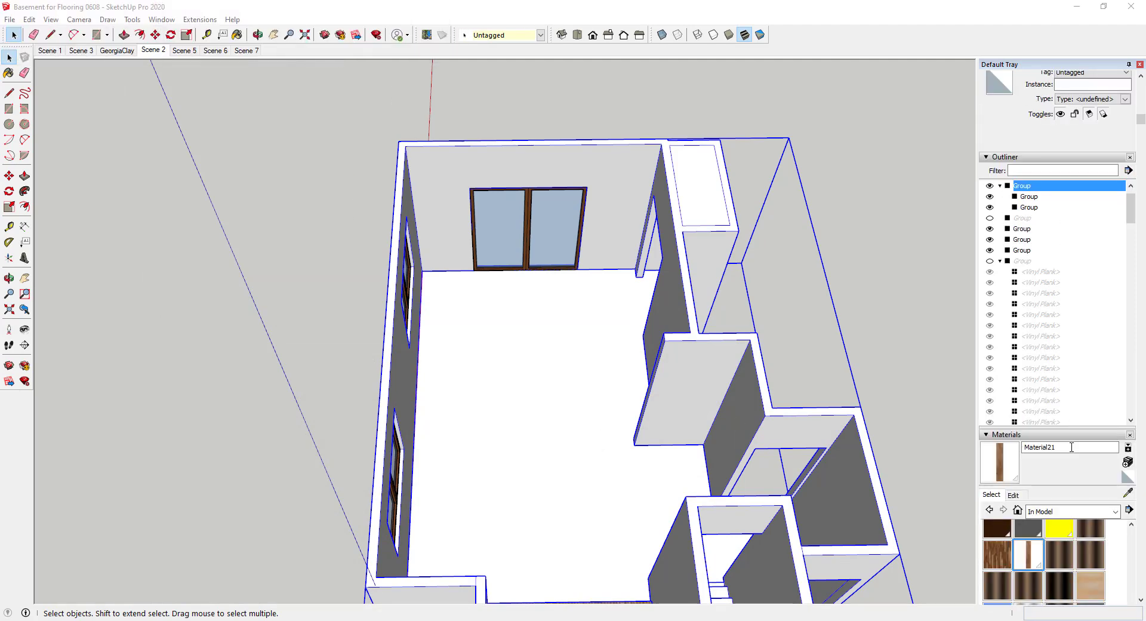
# Step: Create a new material that uses the saved mesquite-cali-vinyl-plank-flooring image as its texture
pyautogui.scroll(1, 546, 392)
pyautogui.moveTo(546, 392); pyautogui.dragTo(966, 455, button='middle')
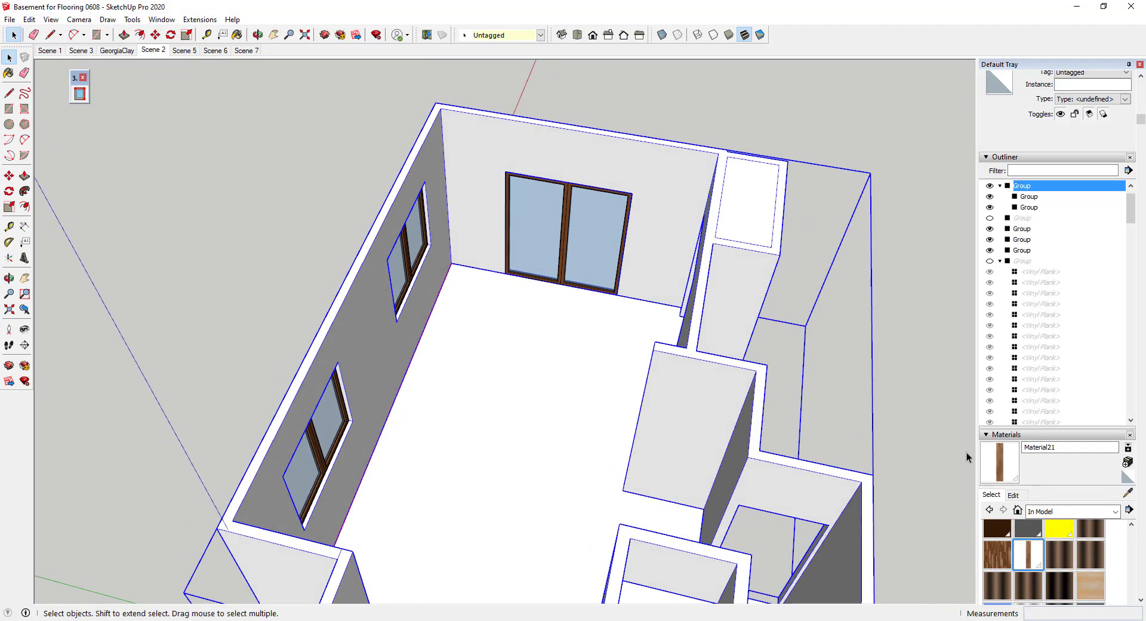
pyautogui.click(1127, 462)
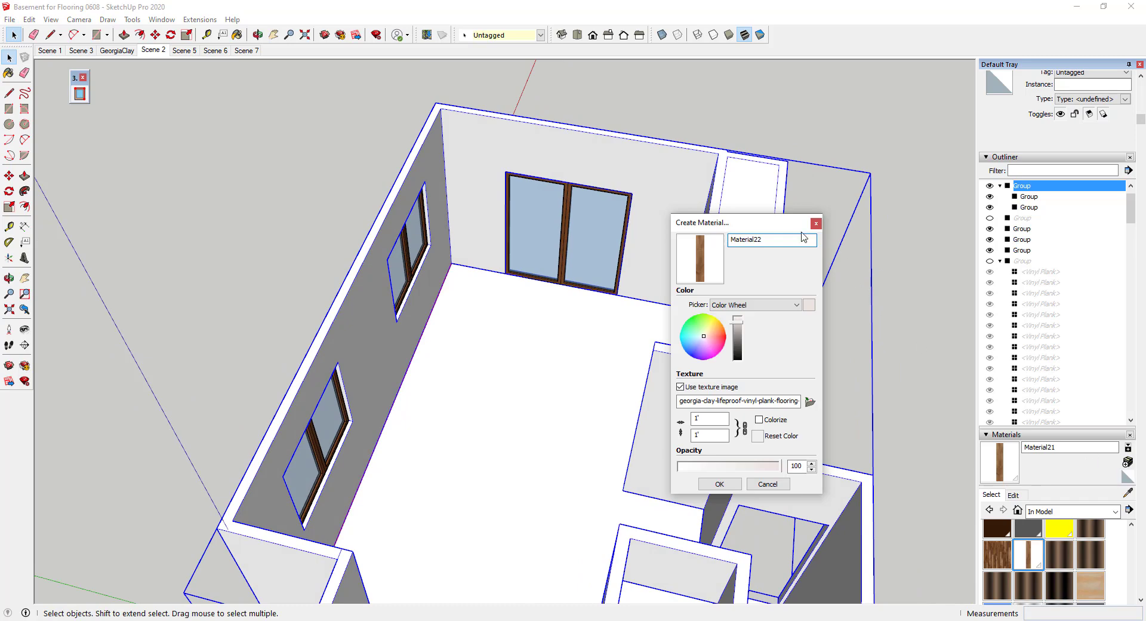
pyautogui.click(810, 401)
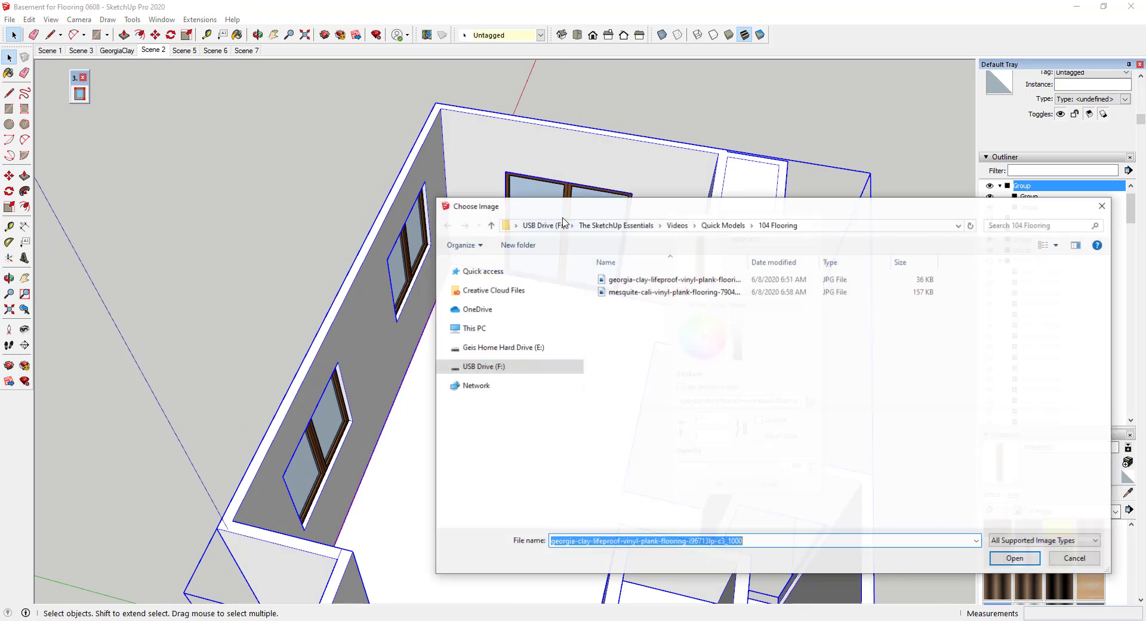
pyautogui.click(667, 338)
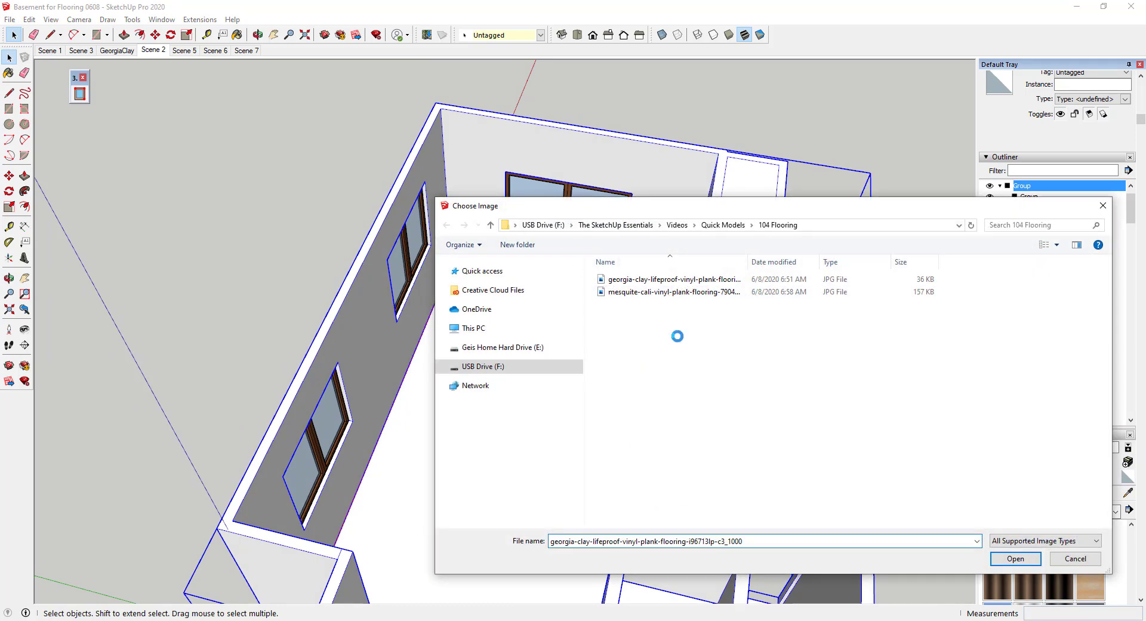
pyautogui.rightClick(664, 329)
pyautogui.moveTo(721, 334)
pyautogui.click(827, 364)
pyautogui.click(689, 295)
pyautogui.doubleClick(689, 294)
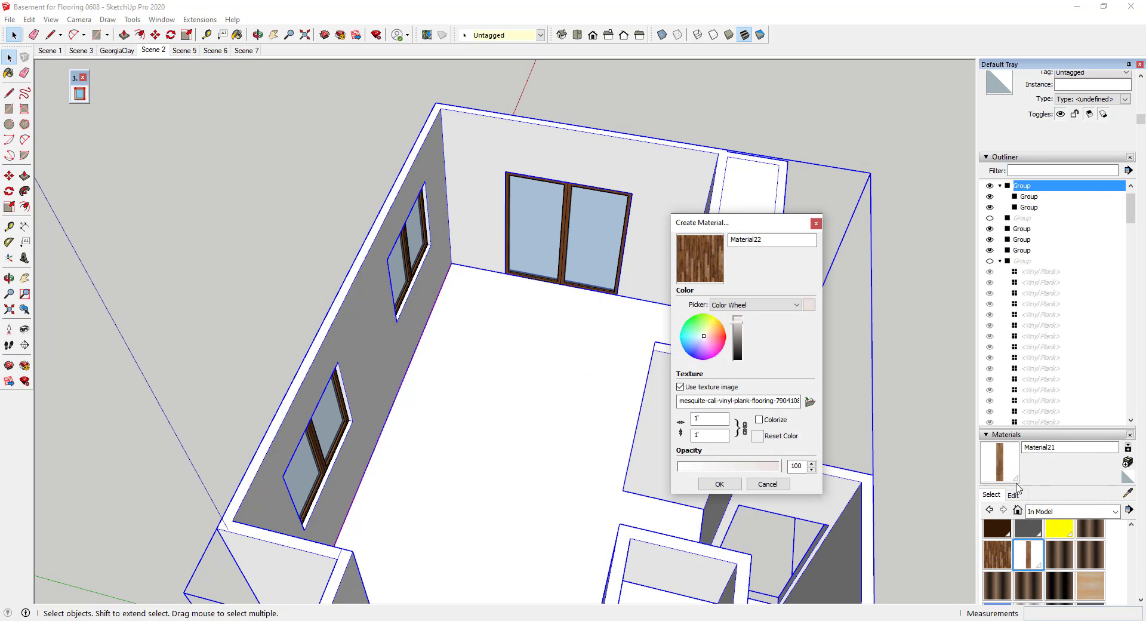
pyautogui.click(719, 484)
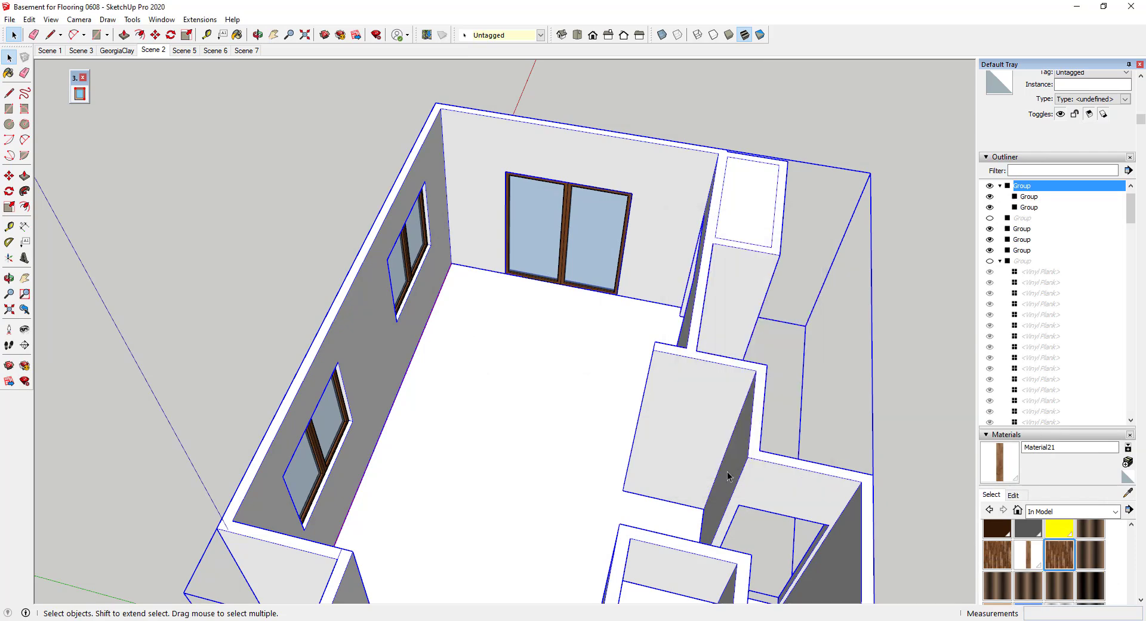
# Step: Open the basement group and paint its floor face with the new mesquite plank material
pyautogui.doubleClick(505, 386)
pyautogui.click(505, 386)
pyautogui.click(998, 466)
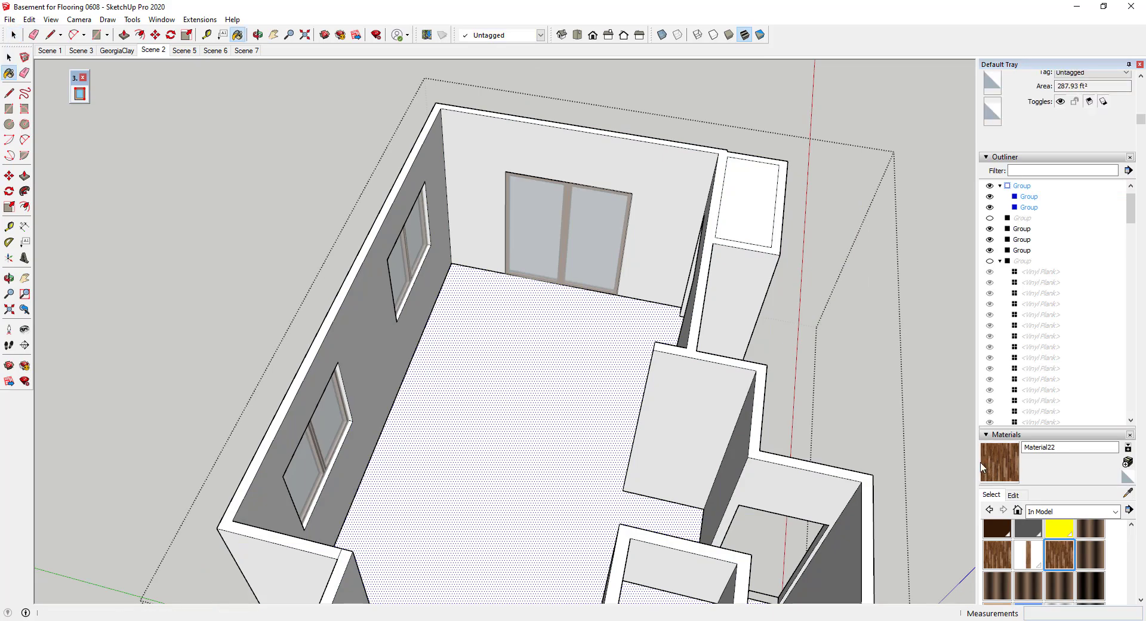
pyautogui.click(524, 375)
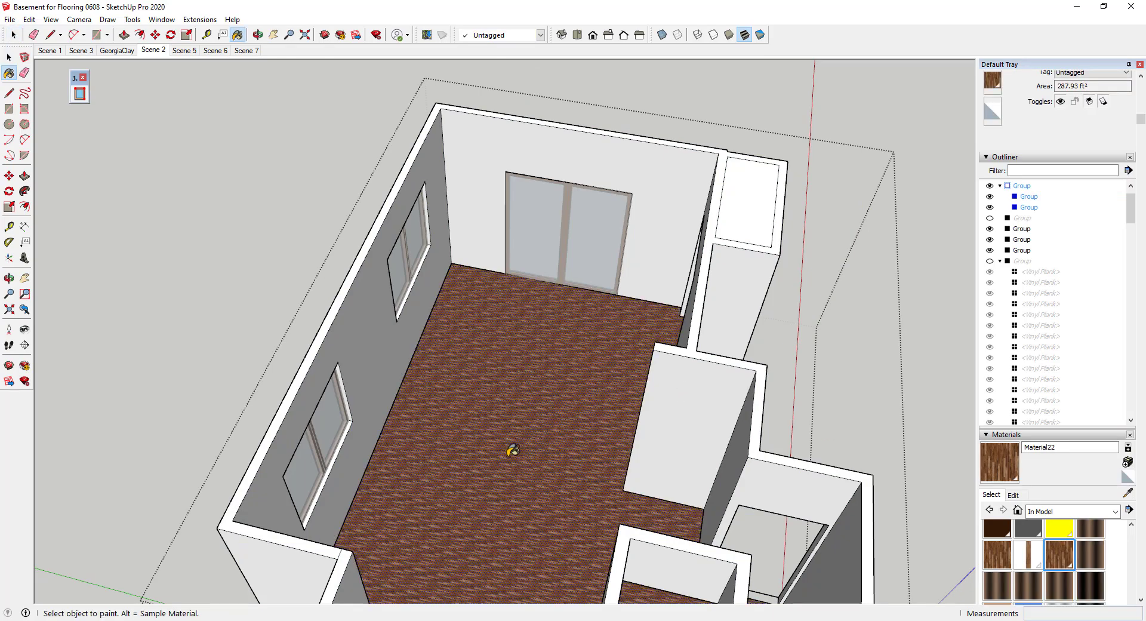
# Step: Examine the scale and direction of the painted plank pattern and compare it with the product image in the browser
pyautogui.scroll(6, 399, 501)
pyautogui.scroll(3, 413, 501)
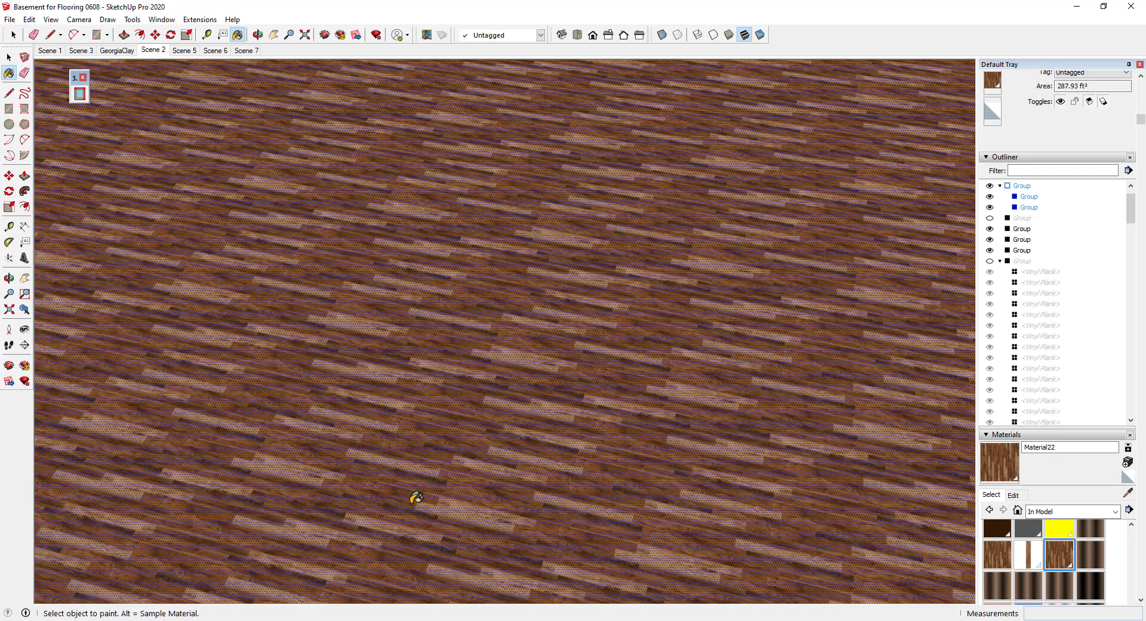
pyautogui.scroll(-8, 418, 490)
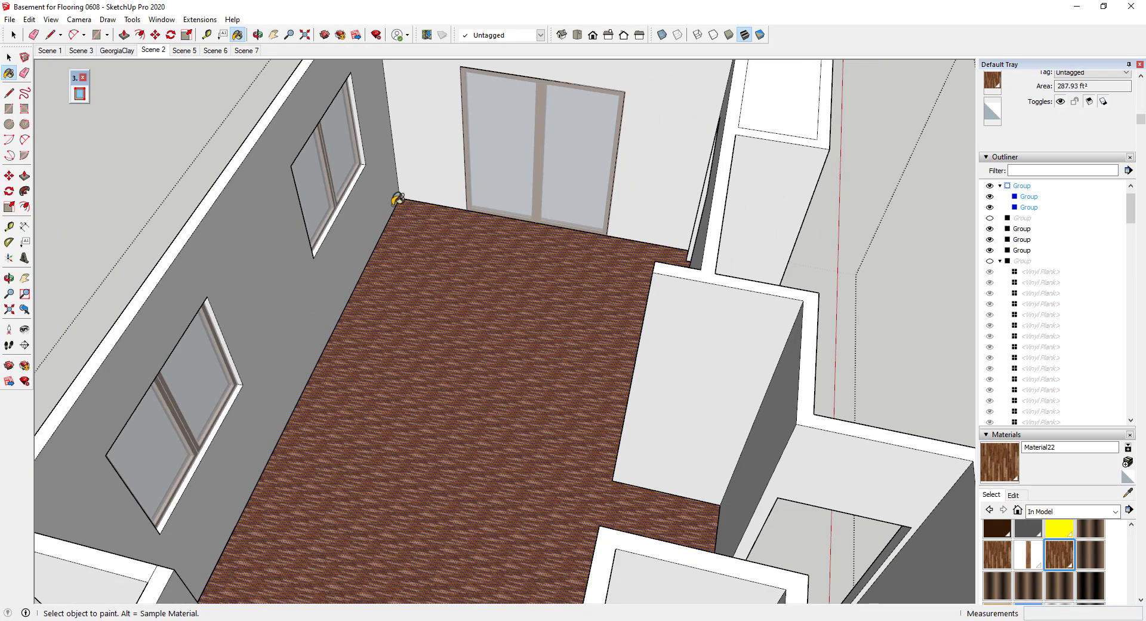
pyautogui.scroll(3, 397, 198)
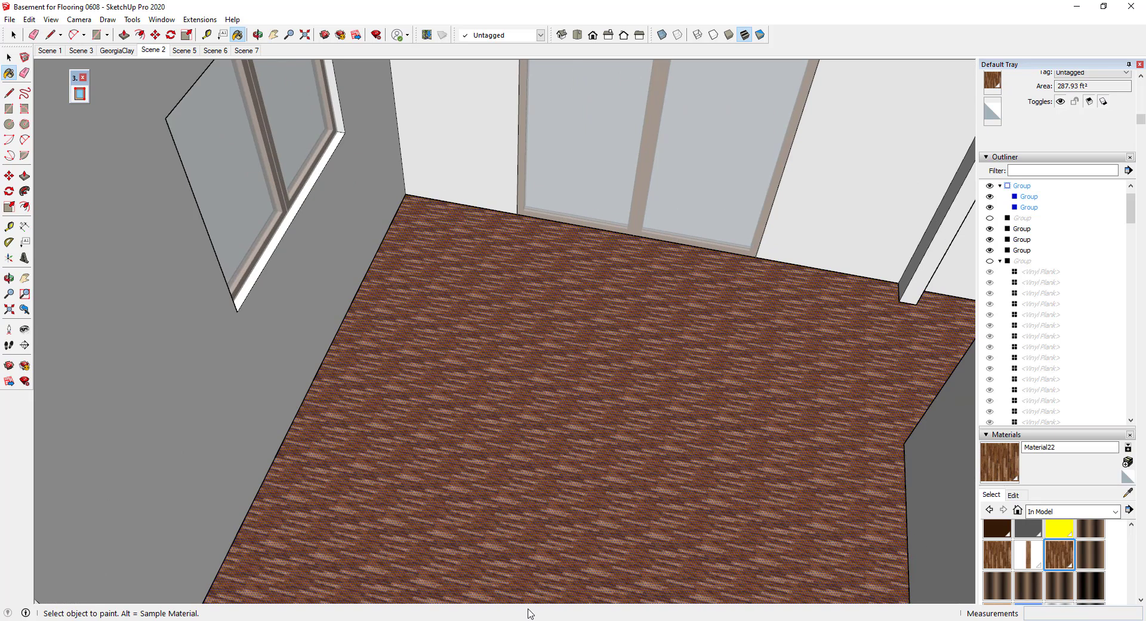
pyautogui.click(511, 572)
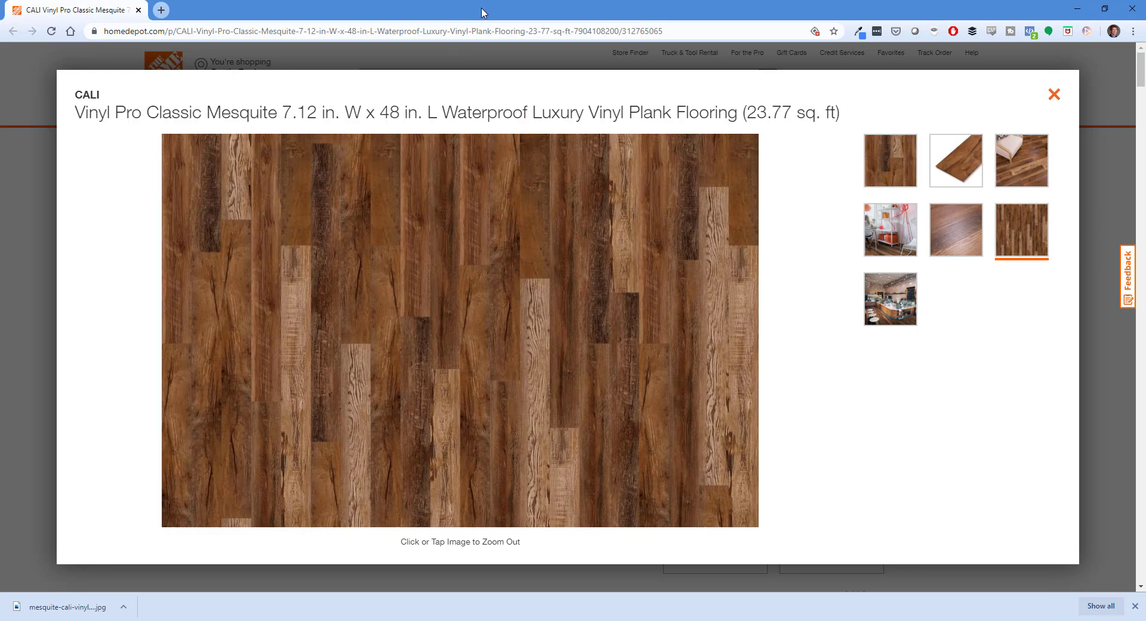
pyautogui.hotkey('alt', 'Tab')
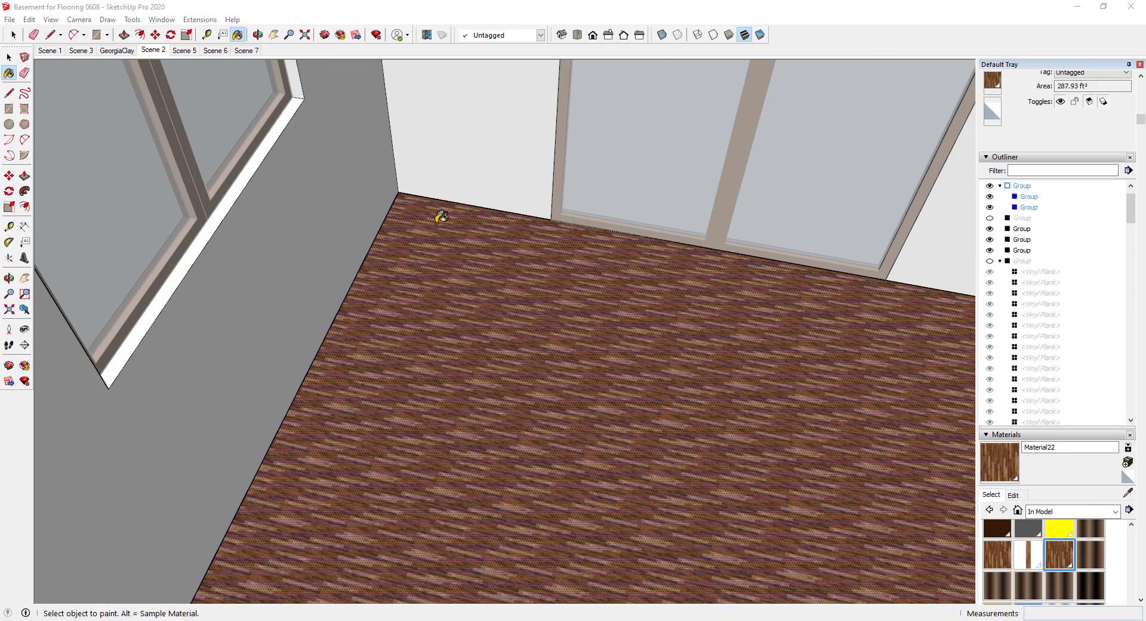
pyautogui.moveTo(441, 217)
pyautogui.mouseDown(button='middle')
pyautogui.moveTo(402, 195)
pyautogui.moveTo(418, 167)
pyautogui.moveTo(388, 193)
pyautogui.mouseUp(button='middle')
pyautogui.click(414, 174)
pyautogui.press('space')
pyautogui.hotkey('ctrl', 'z')
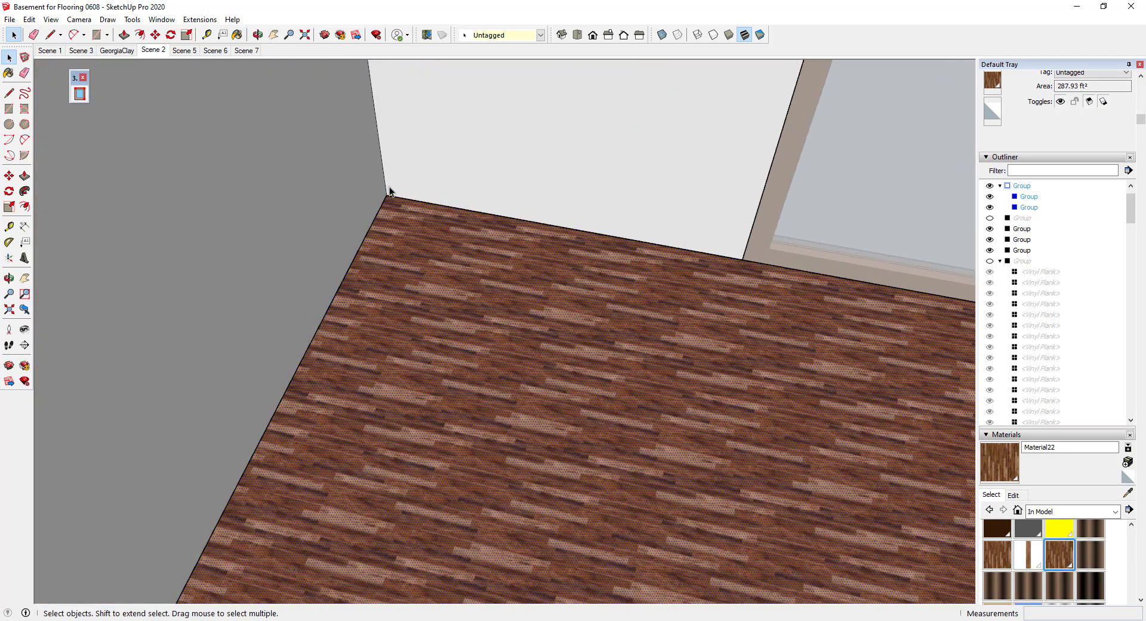
# Step: Draw a 48-inch line along the side wall's floor edge, starting at the back corner beside the glass door
pyautogui.press('l')
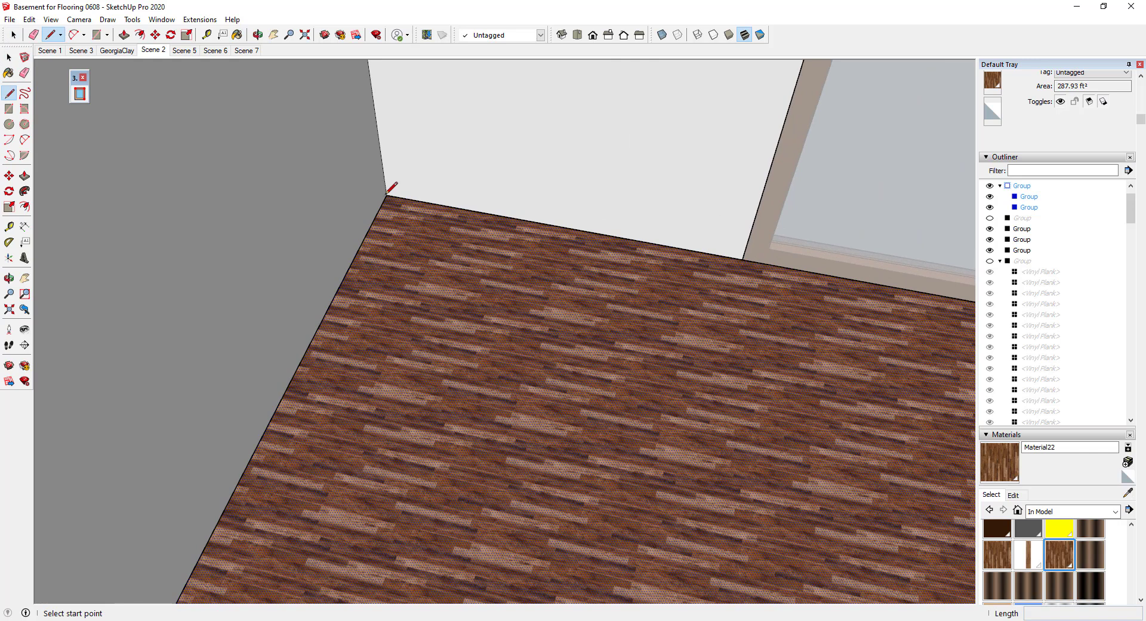
pyautogui.click(386, 195)
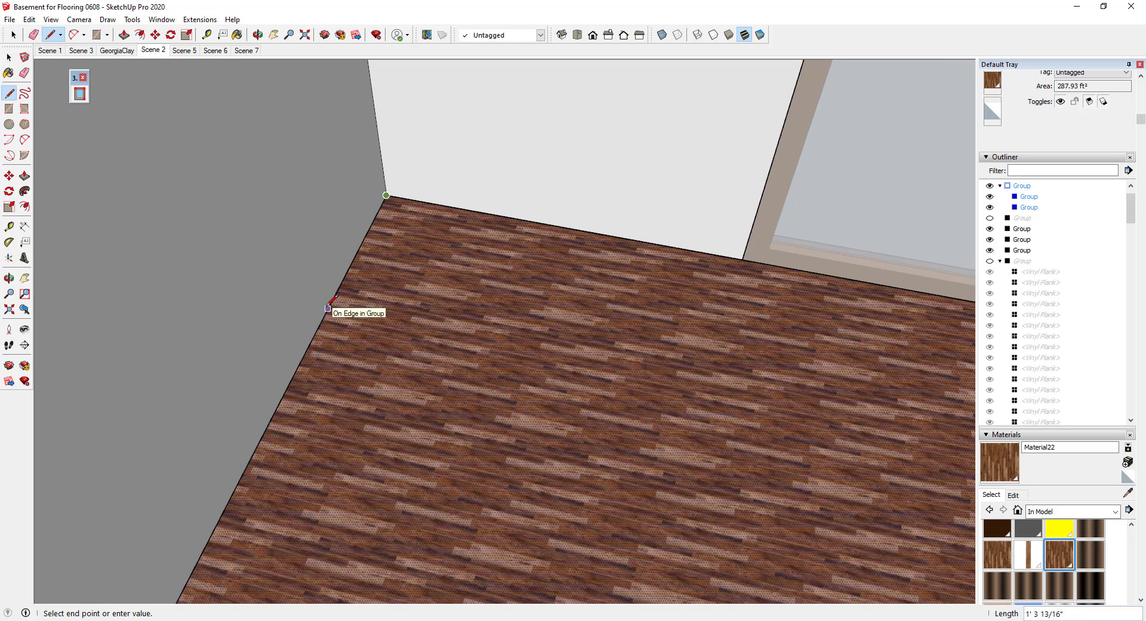
pyautogui.write('4')
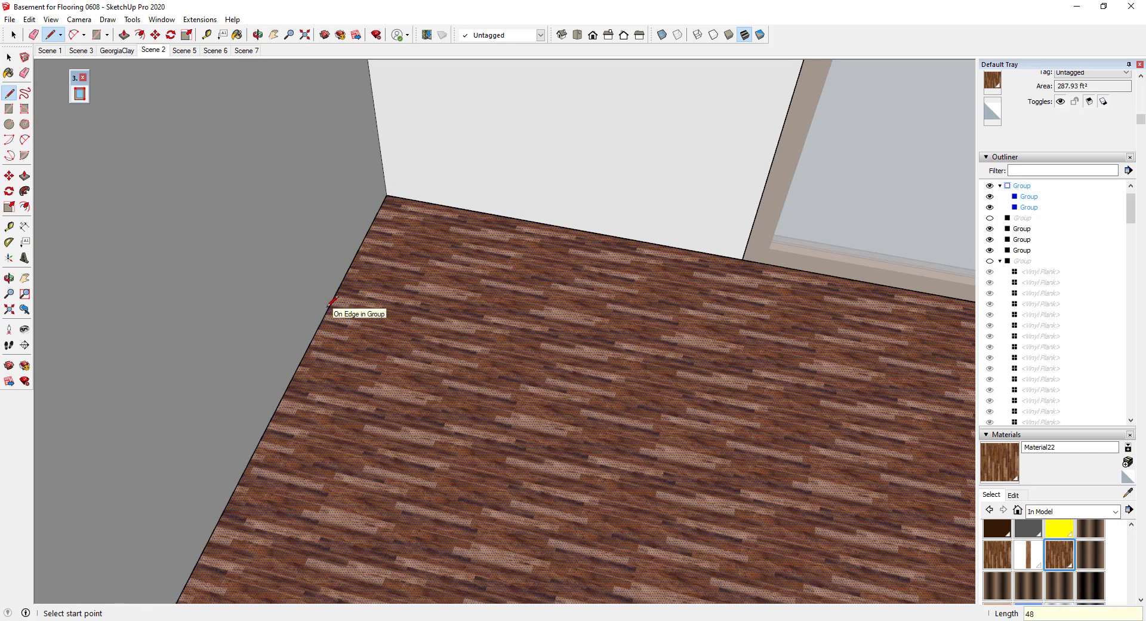
pyautogui.write('8')
pyautogui.press('Return')
# Step: Draw a short reference line onto the floor, perpendicular to the wall, from the end of the 48-inch line
pyautogui.moveTo(466, 221); pyautogui.dragTo(388, 345, button='middle')
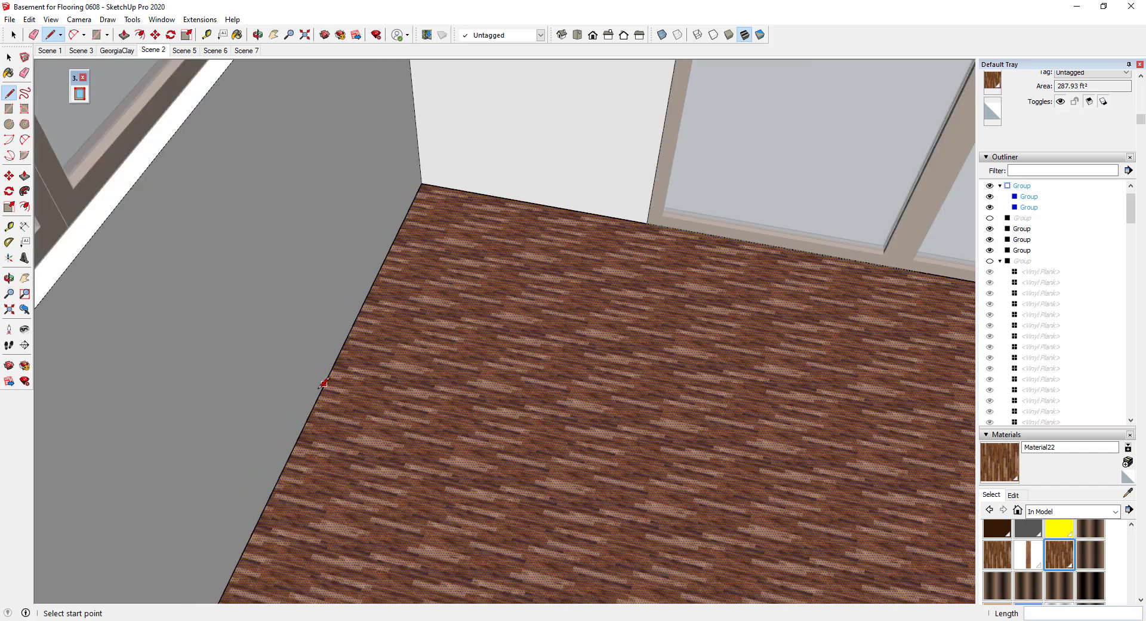
pyautogui.click(302, 431)
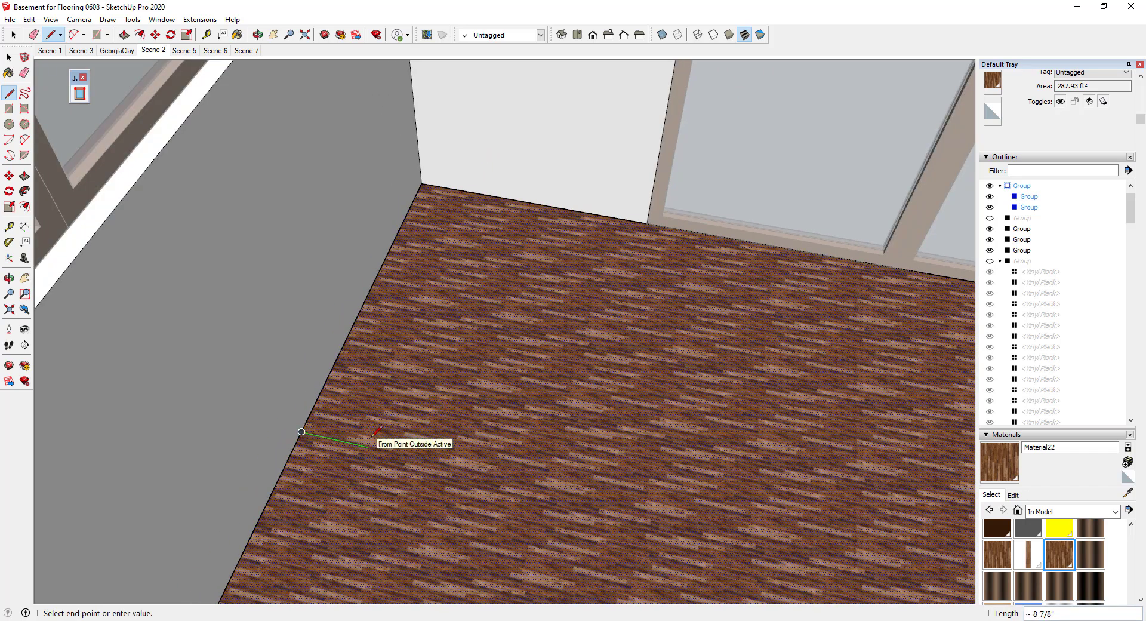
pyautogui.click(352, 443)
pyautogui.press('space')
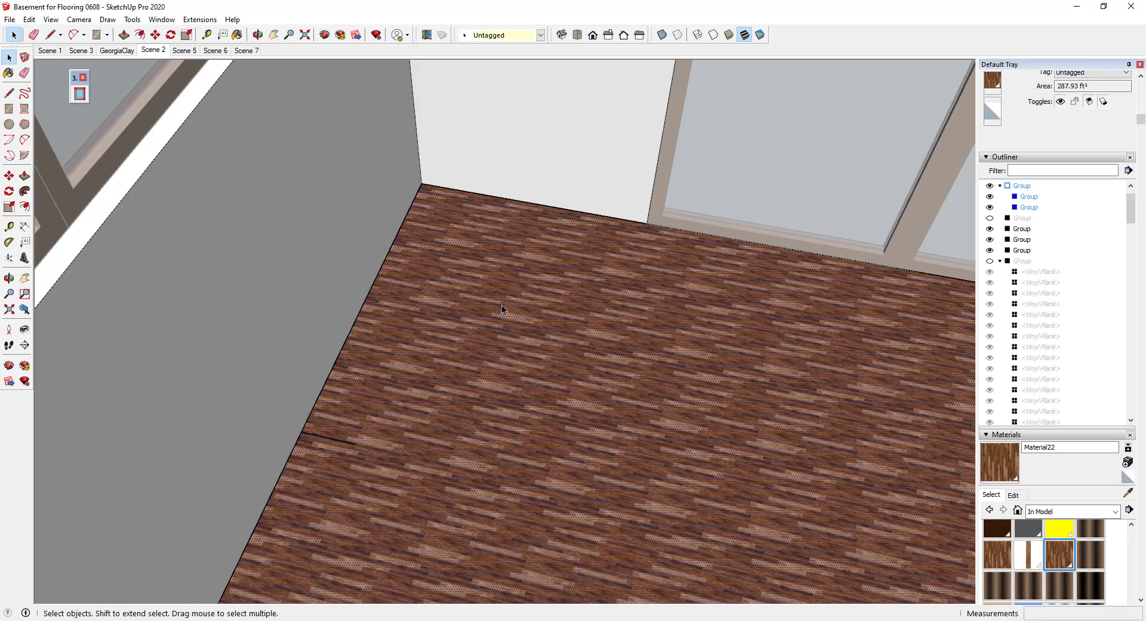
# Step: Open the floor face's texture for positioning and rotate it by 90 degrees
pyautogui.scroll(-2, 400, 403)
pyautogui.scroll(3, 413, 334)
pyautogui.rightClick(419, 335)
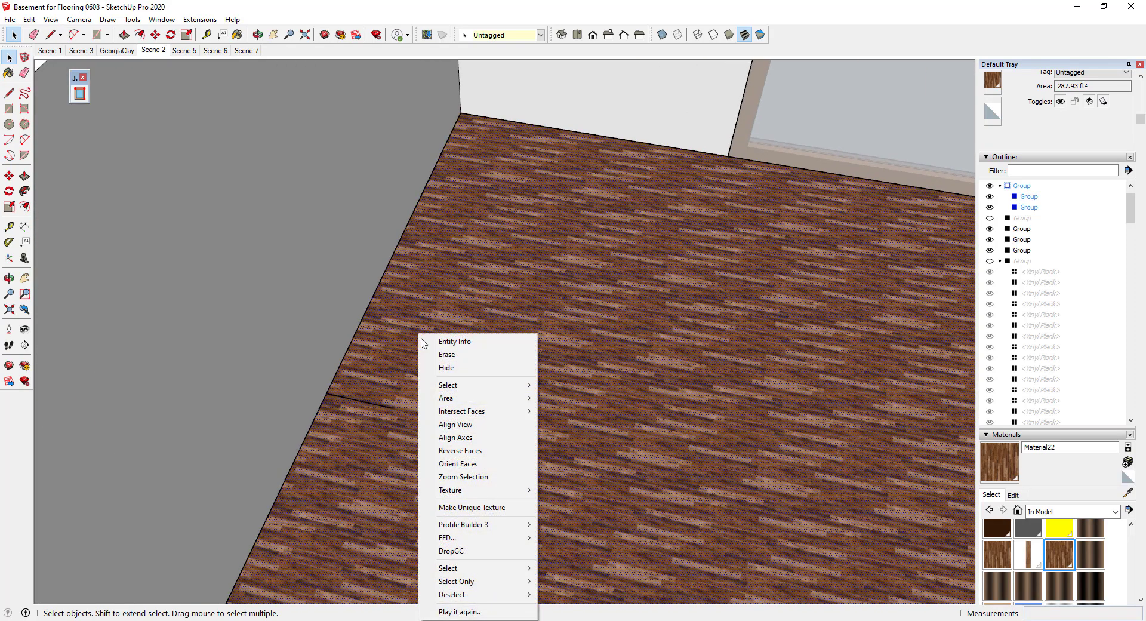
pyautogui.moveTo(459, 493)
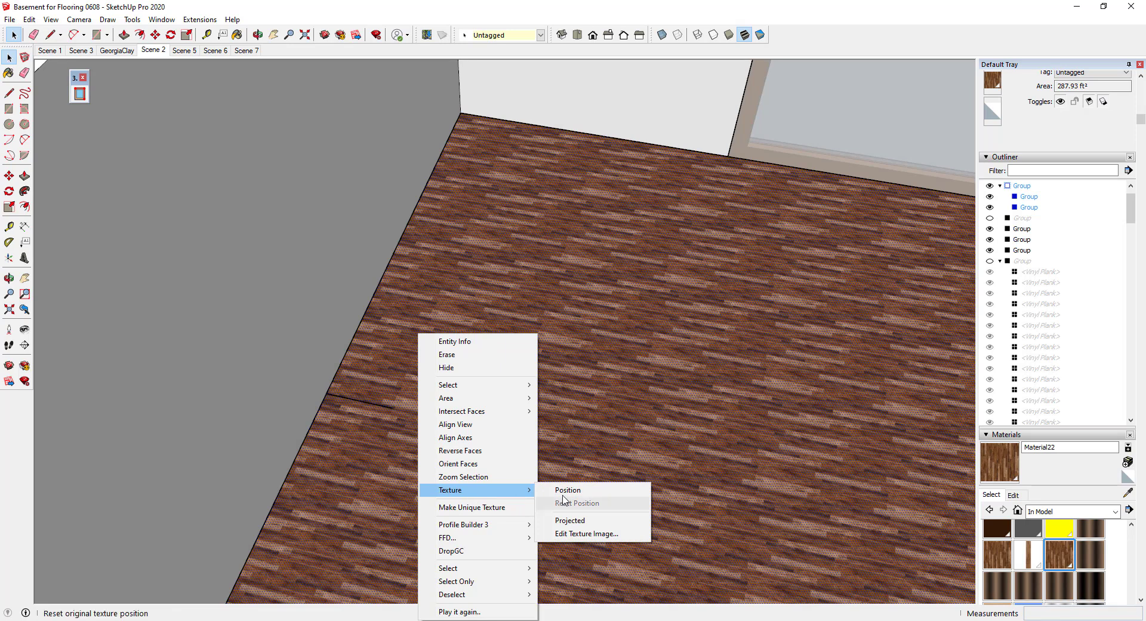
pyautogui.click(567, 490)
pyautogui.rightClick(435, 349)
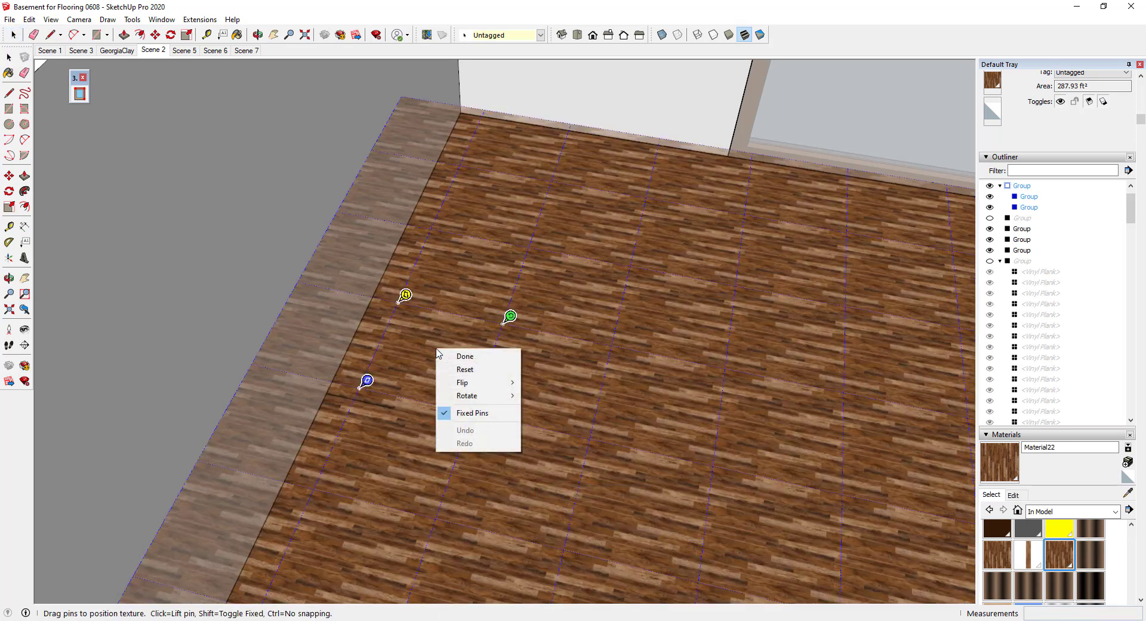
pyautogui.moveTo(481, 397)
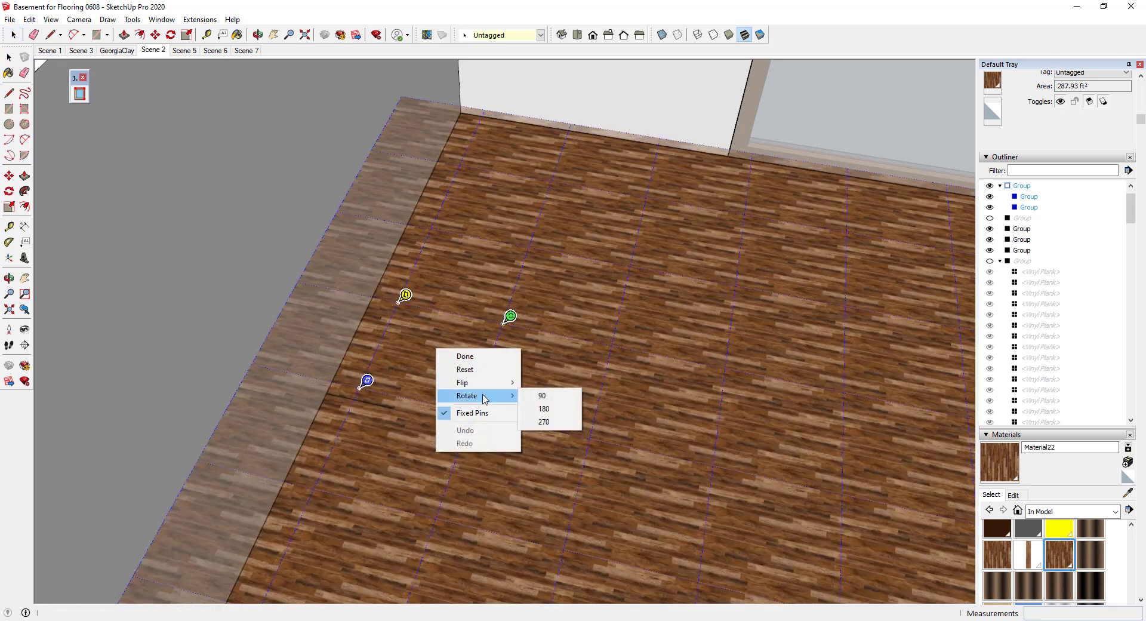
pyautogui.click(554, 396)
# Step: Scale up the plank texture with its fixed pins and place the green pin beside the light-coloured plank near the reference line
pyautogui.moveTo(352, 399); pyautogui.dragTo(56, 340)
pyautogui.click(58, 334)
pyautogui.click(366, 421)
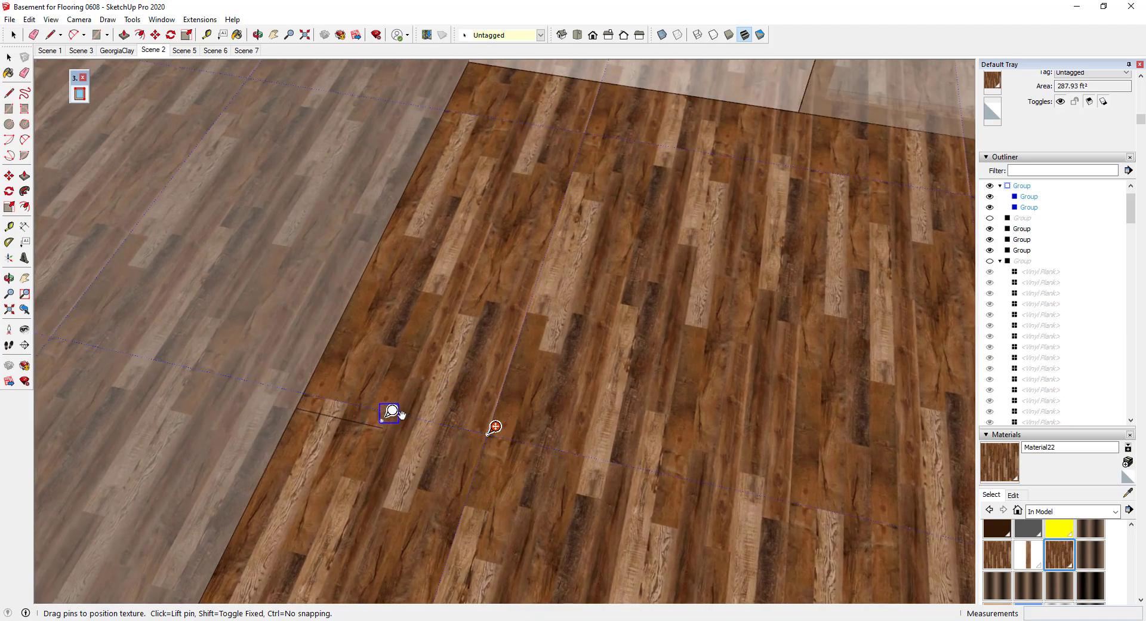
pyautogui.click(451, 419)
pyautogui.moveTo(452, 419)
pyautogui.mouseDown()
pyautogui.moveTo(339, 389)
pyautogui.moveTo(447, 414)
pyautogui.mouseUp()
# Step: Turn off Fixed Pins and place two free pins on the near-end corners of the light-coloured plank
pyautogui.rightClick(476, 361)
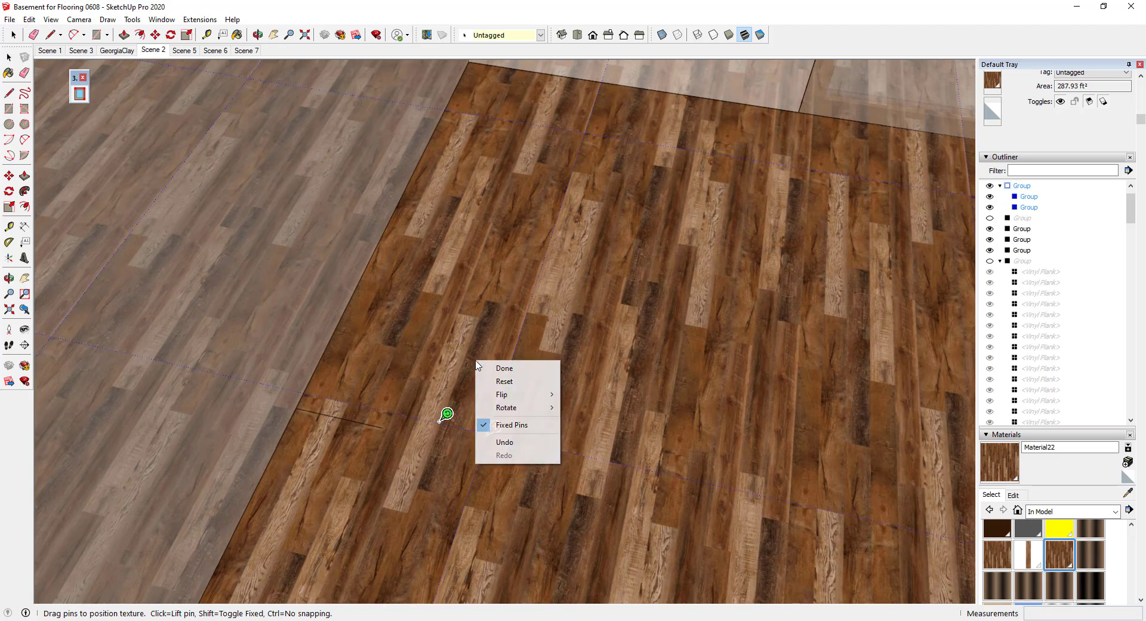
pyautogui.click(513, 425)
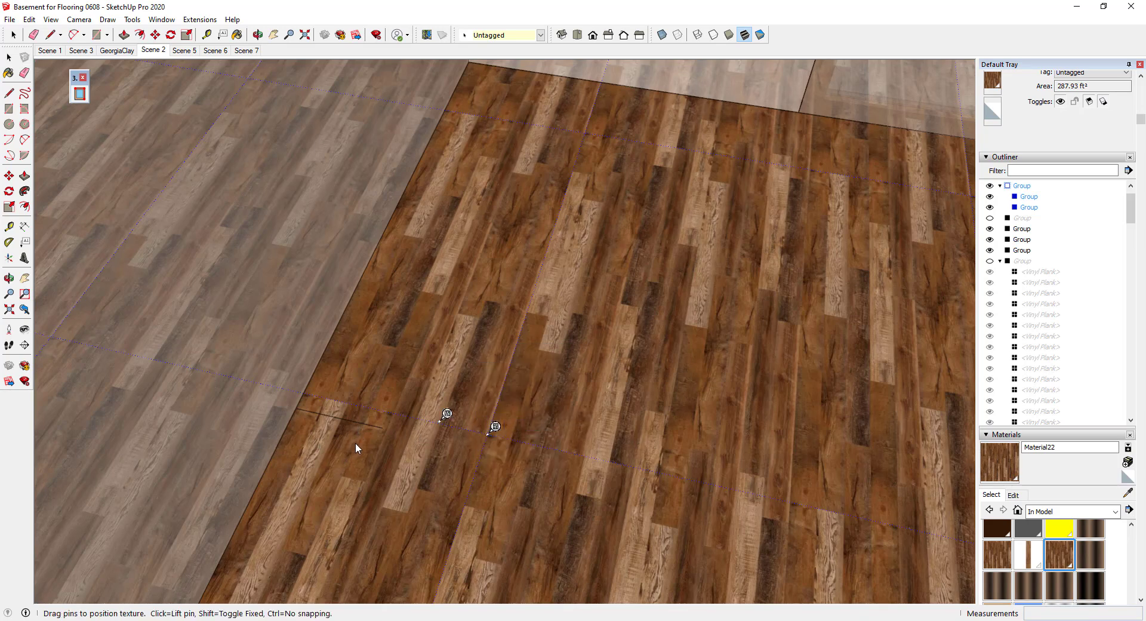
pyautogui.scroll(-5, 432, 418)
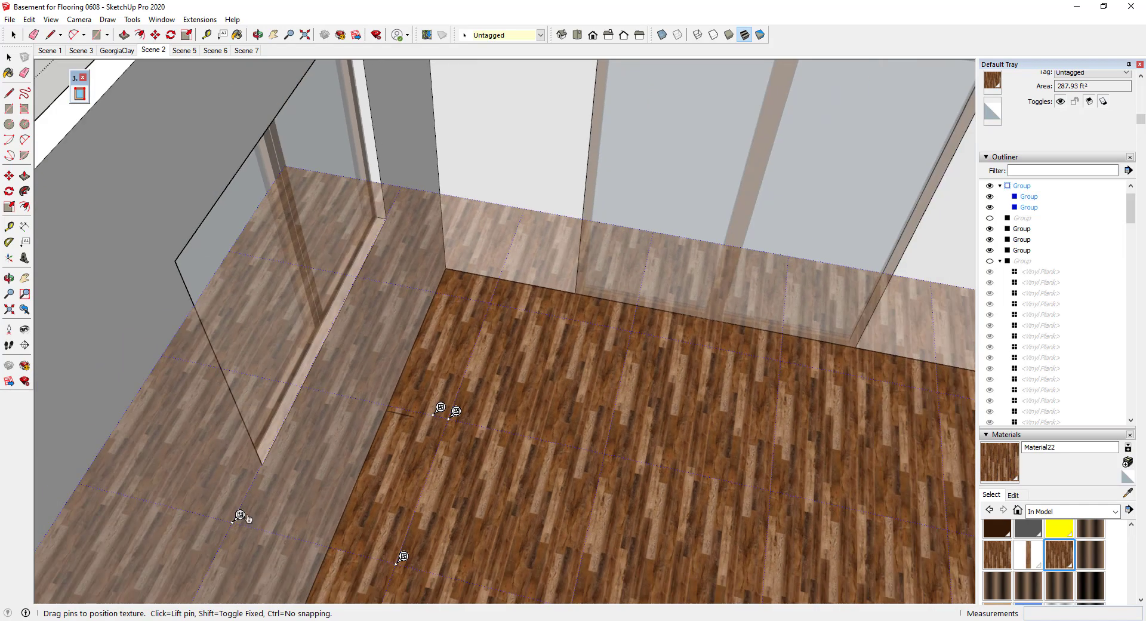
pyautogui.moveTo(239, 516); pyautogui.dragTo(423, 432)
pyautogui.moveTo(403, 556); pyautogui.dragTo(431, 435)
pyautogui.scroll(8, 431, 436)
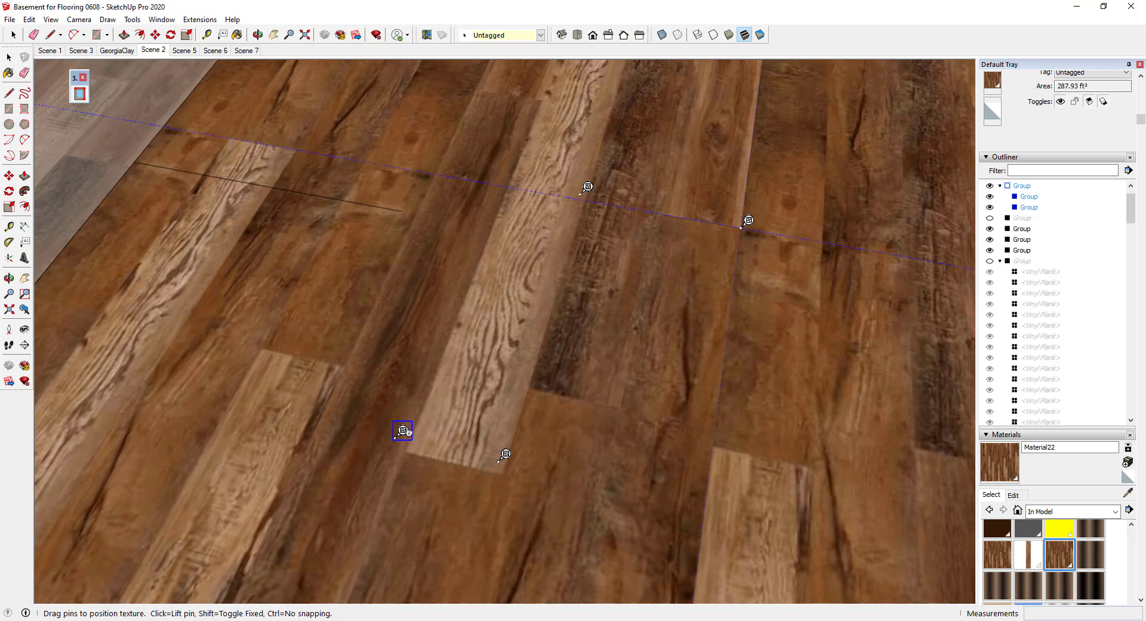
pyautogui.click(405, 439)
pyautogui.rightClick(502, 392)
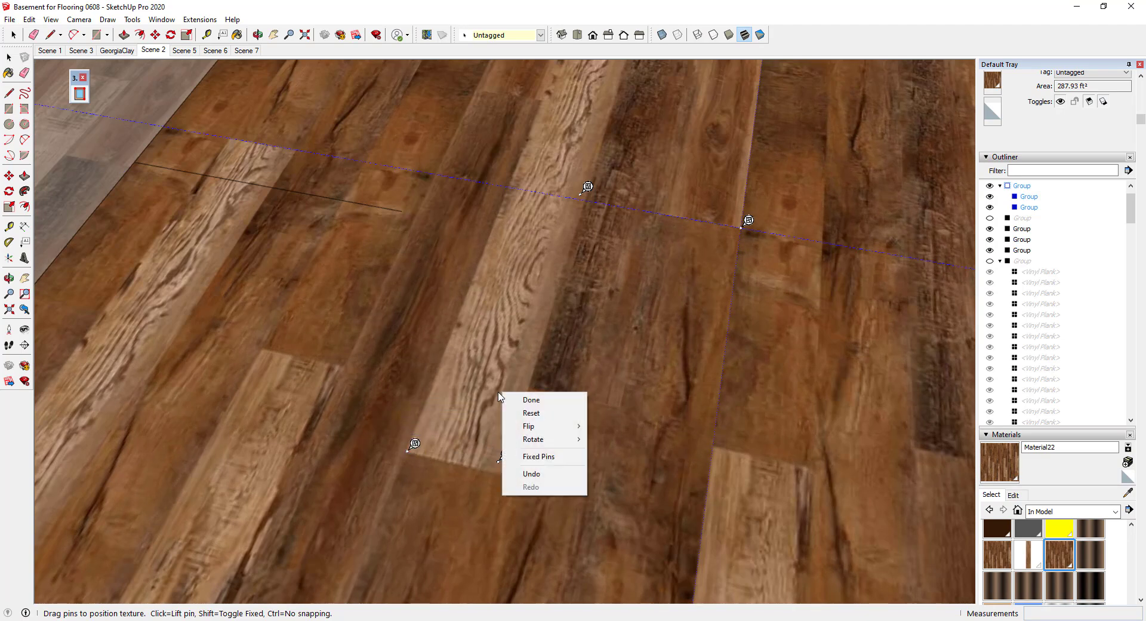
pyautogui.click(523, 352)
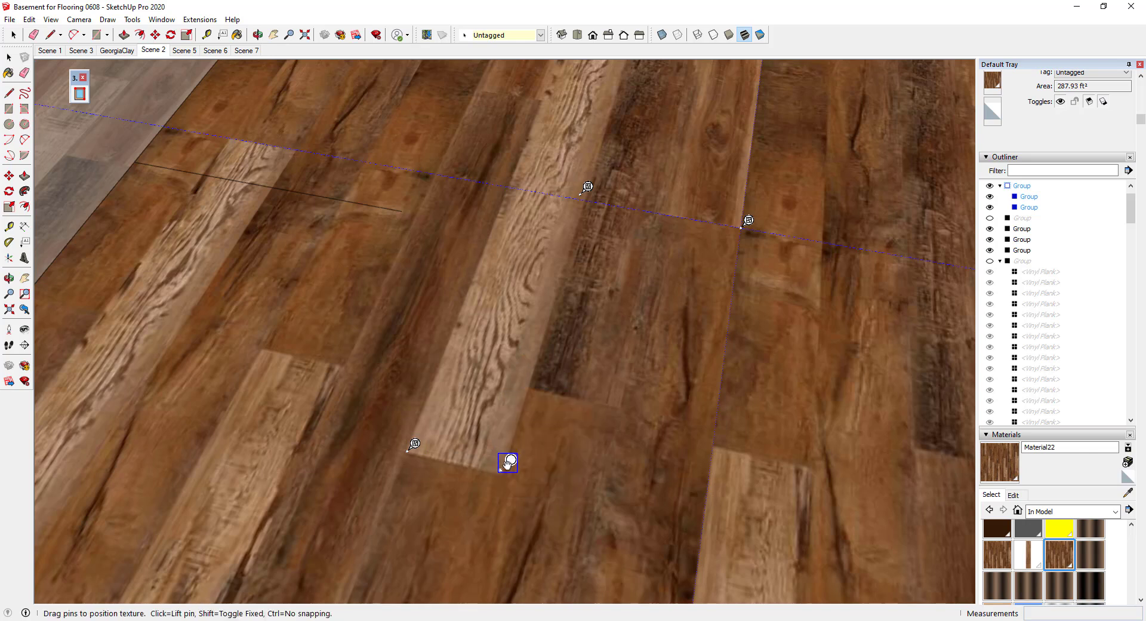
# Step: Place the other two free pins on the far-end corners of the same light-coloured plank
pyautogui.scroll(-4, 510, 465)
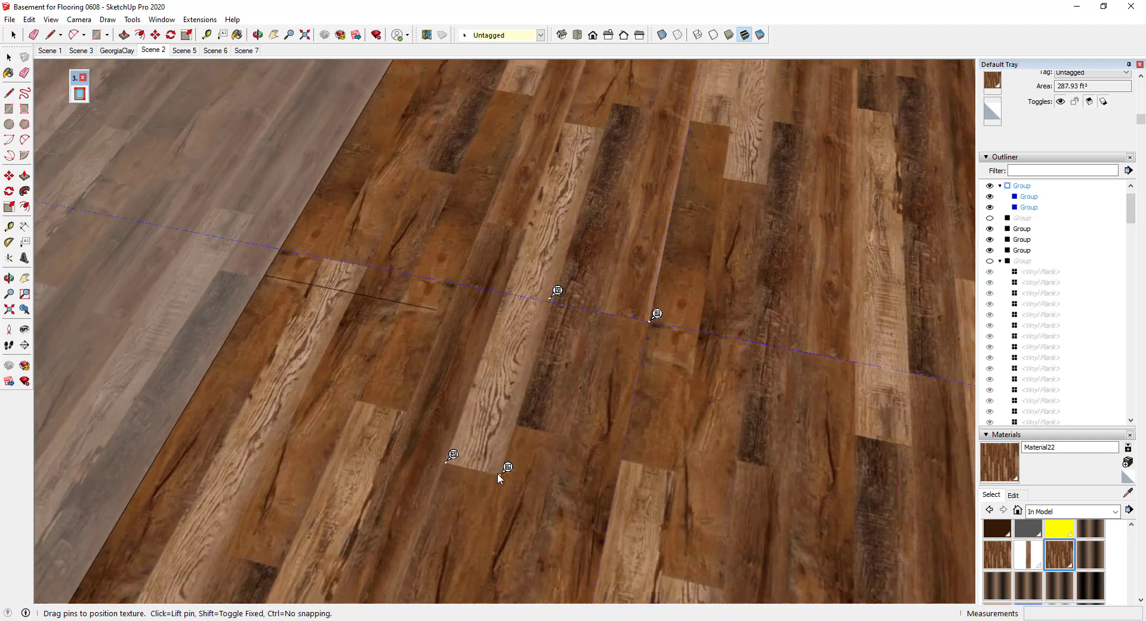
pyautogui.scroll(5, 557, 185)
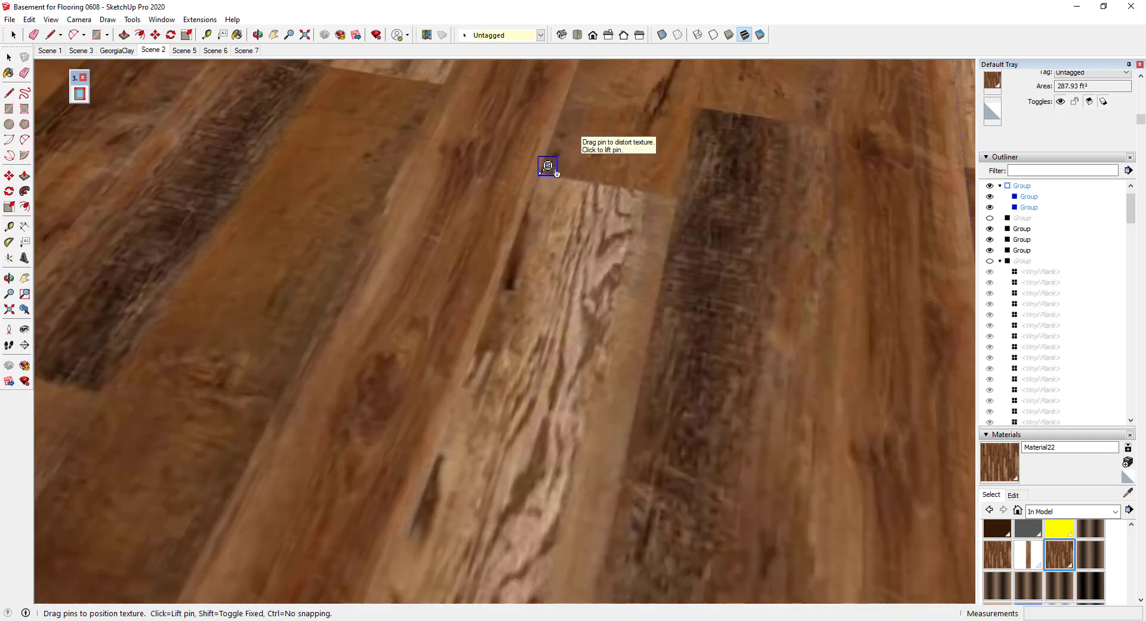
pyautogui.scroll(-5, 614, 199)
pyautogui.scroll(3, 527, 358)
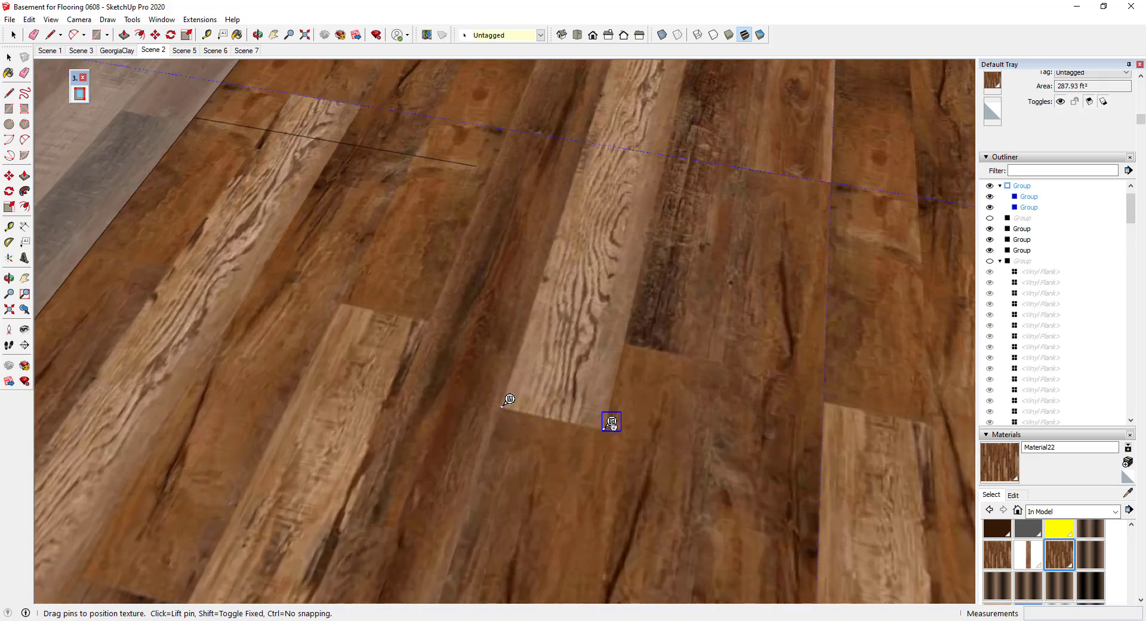
pyautogui.scroll(-5, 580, 445)
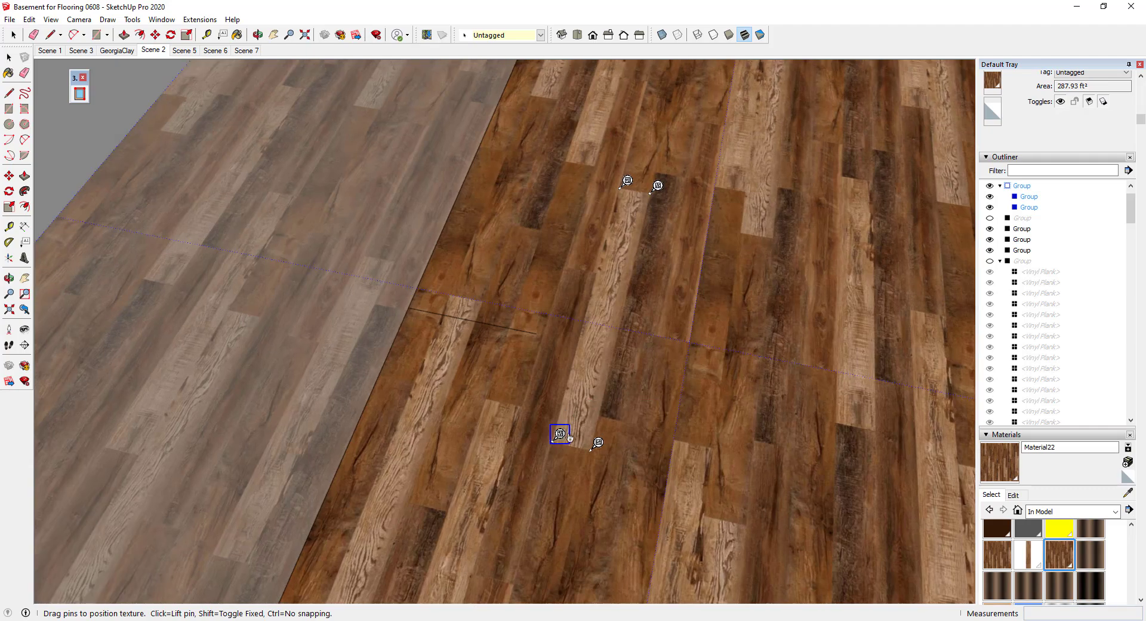
# Step: Stretch the plank image by its four pins to span from the wall corner to the ends of the short reference line
pyautogui.moveTo(560, 435); pyautogui.dragTo(416, 301)
pyautogui.moveTo(597, 442); pyautogui.dragTo(541, 325)
pyautogui.scroll(-2, 577, 369)
pyautogui.scroll(-3, 570, 338)
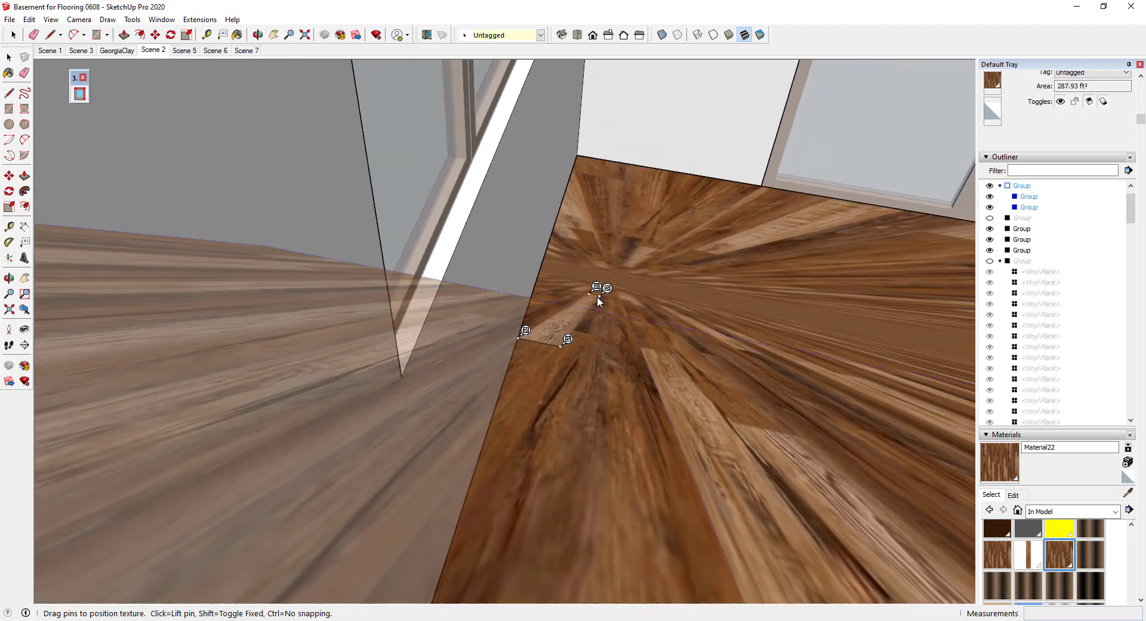
pyautogui.moveTo(597, 292); pyautogui.dragTo(584, 151)
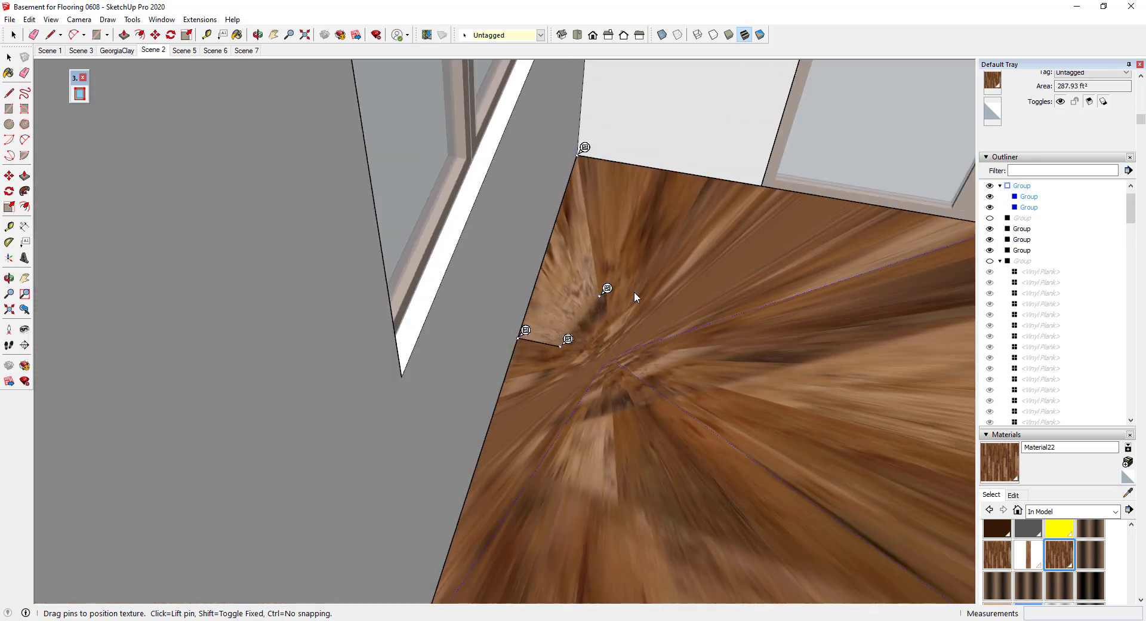
pyautogui.moveTo(607, 289); pyautogui.dragTo(618, 157)
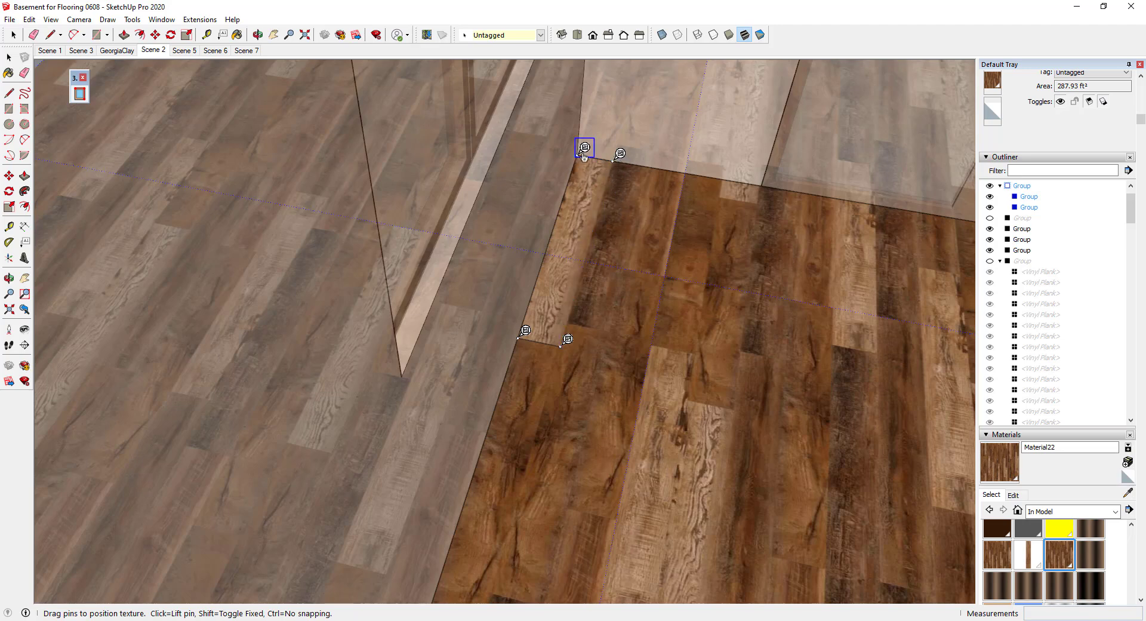
# Step: Check the plank's fit at the wall corner and finish the texture positioning
pyautogui.scroll(3, 590, 153)
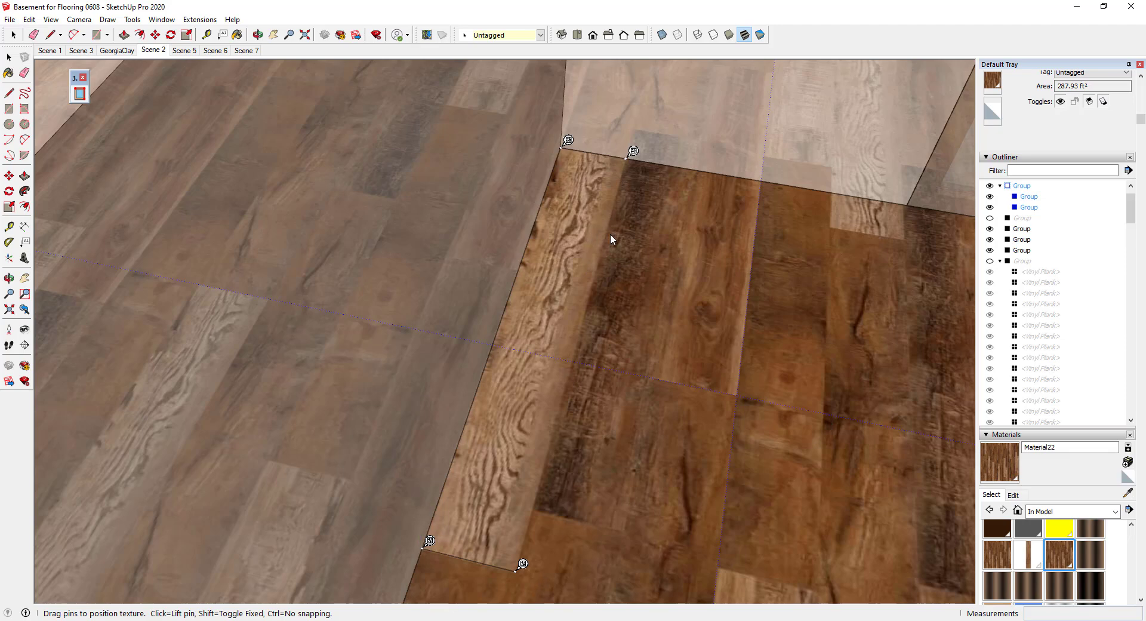
pyautogui.scroll(-5, 610, 235)
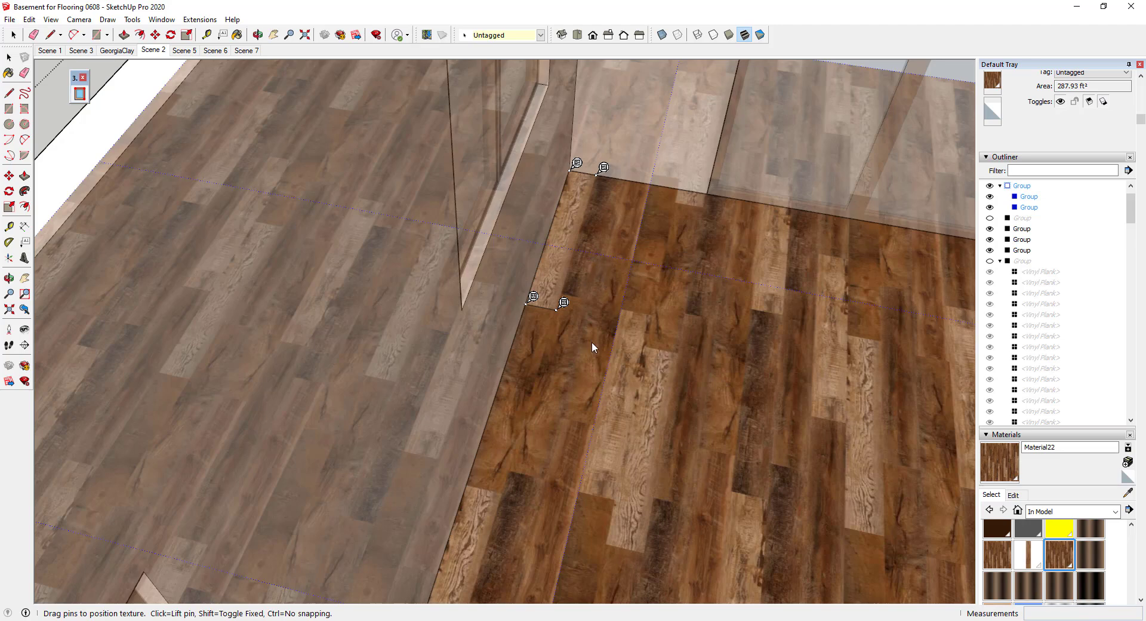
pyautogui.scroll(-4, 561, 243)
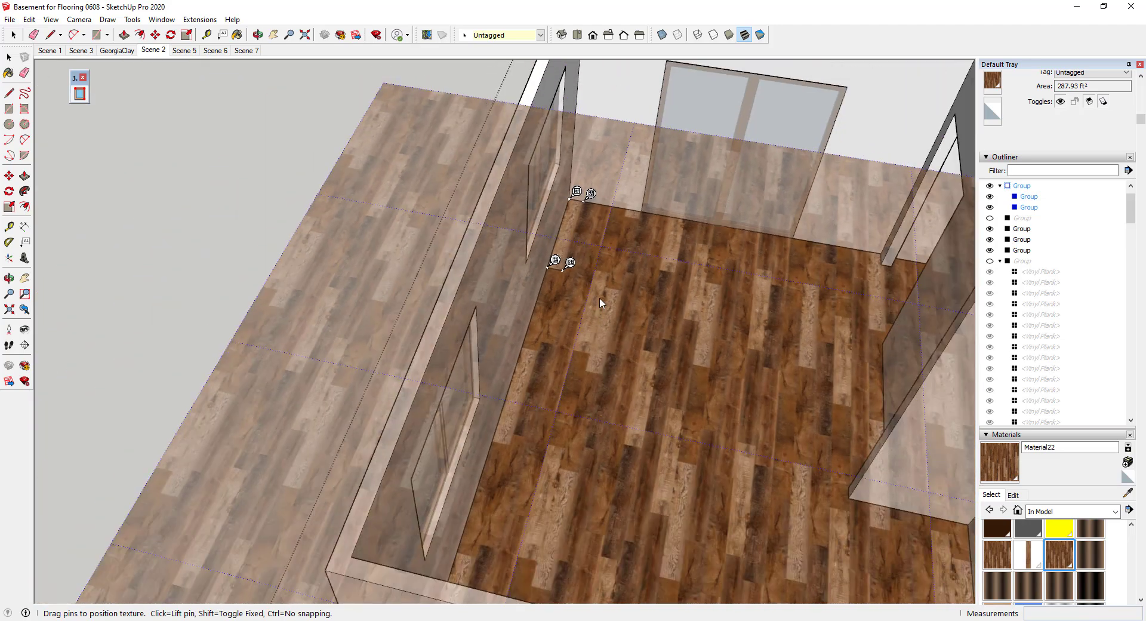
pyautogui.rightClick(606, 295)
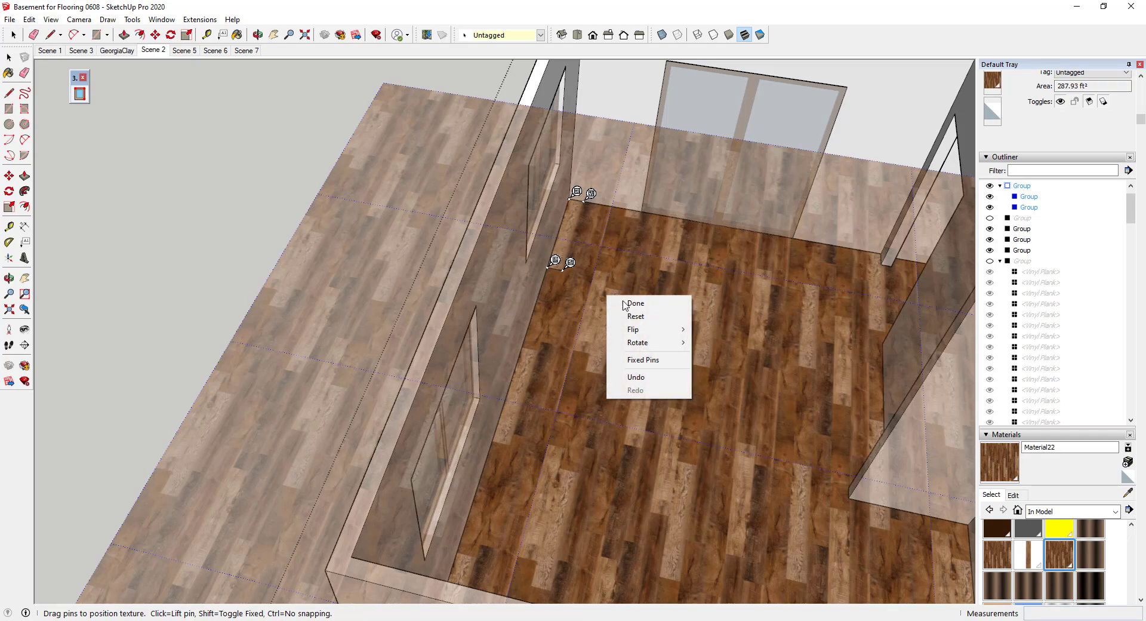
pyautogui.click(629, 303)
# Step: Position the camera inside the large room at an eye height of 6' and tilt it down toward the floor
pyautogui.scroll(-8, 697, 387)
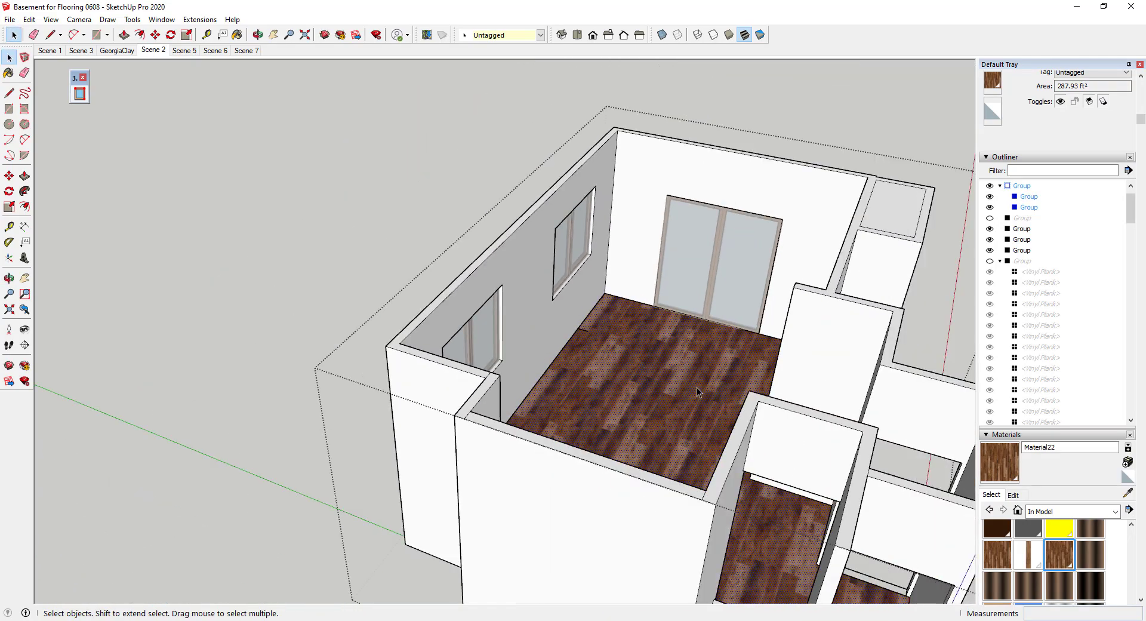
pyautogui.moveTo(697, 387); pyautogui.dragTo(565, 432, button='middle')
pyautogui.scroll(3, 661, 457)
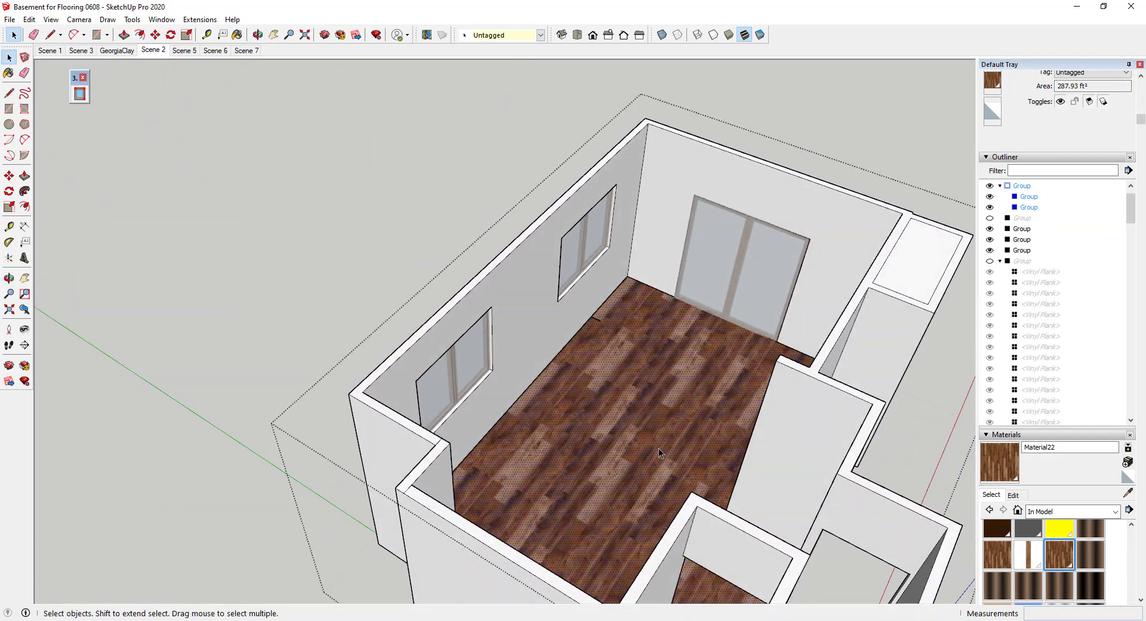
pyautogui.click(9, 328)
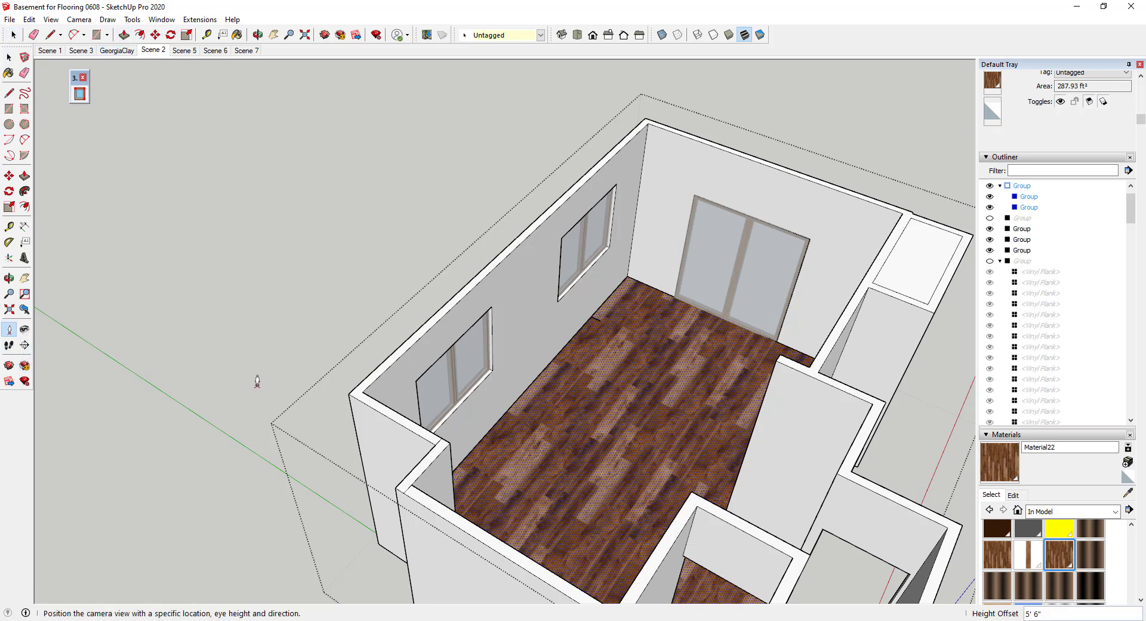
pyautogui.click(608, 230)
pyautogui.write('6')
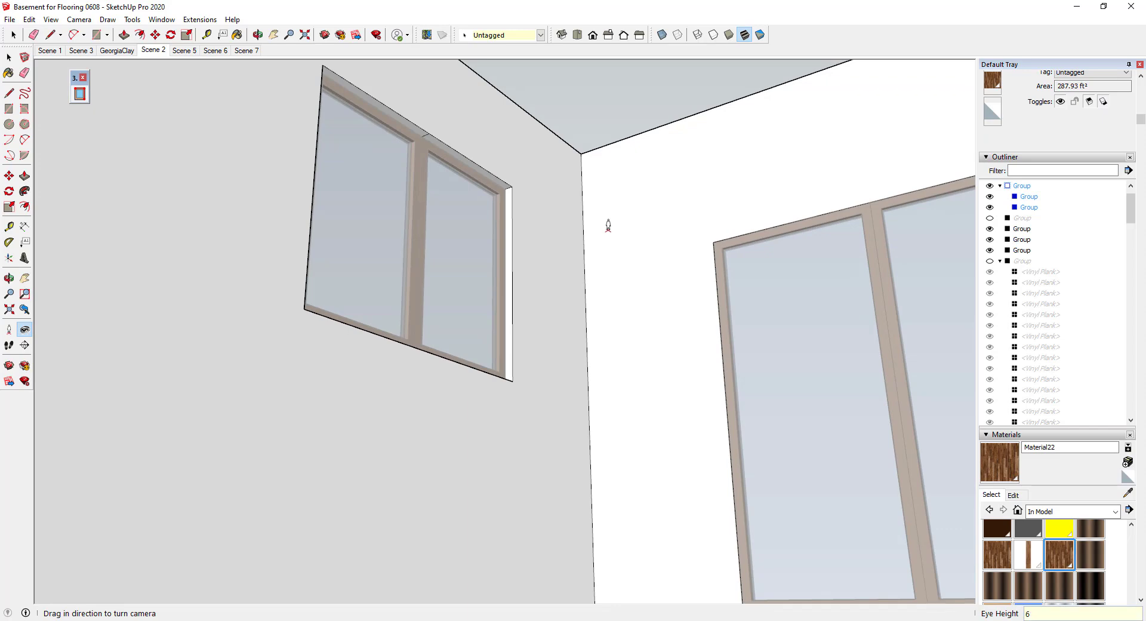
pyautogui.write("'")
pyautogui.press('Return')
pyautogui.moveTo(607, 225); pyautogui.dragTo(635, 376)
# Step: Set the field of view to 75 degrees and back the camera up to show the whole room
pyautogui.click(10, 295)
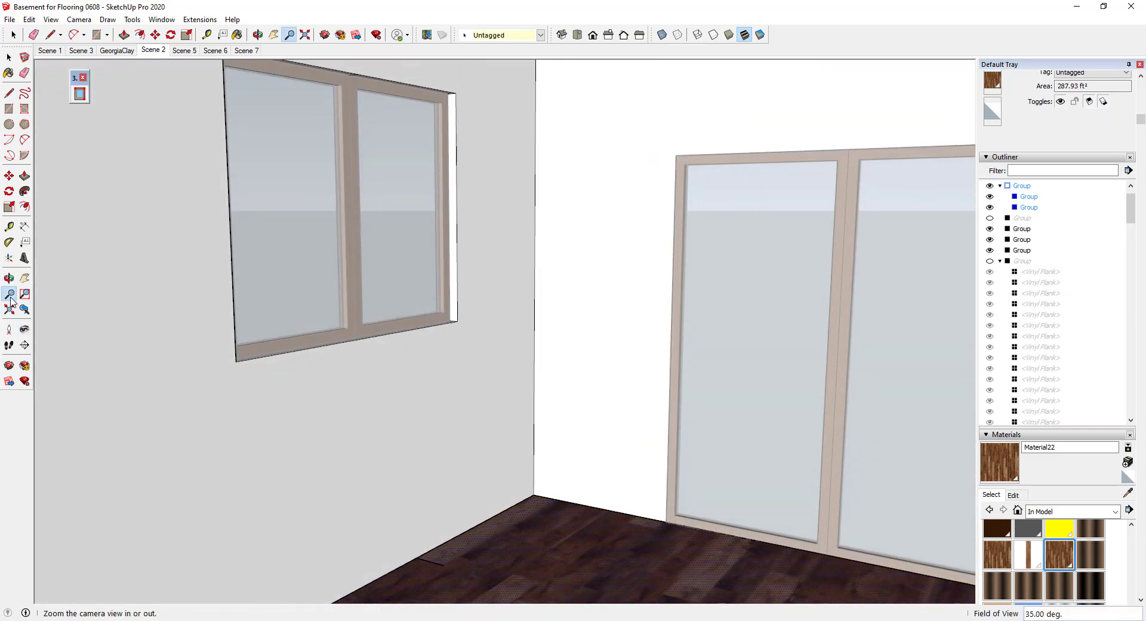
pyautogui.write('75')
pyautogui.press('Return')
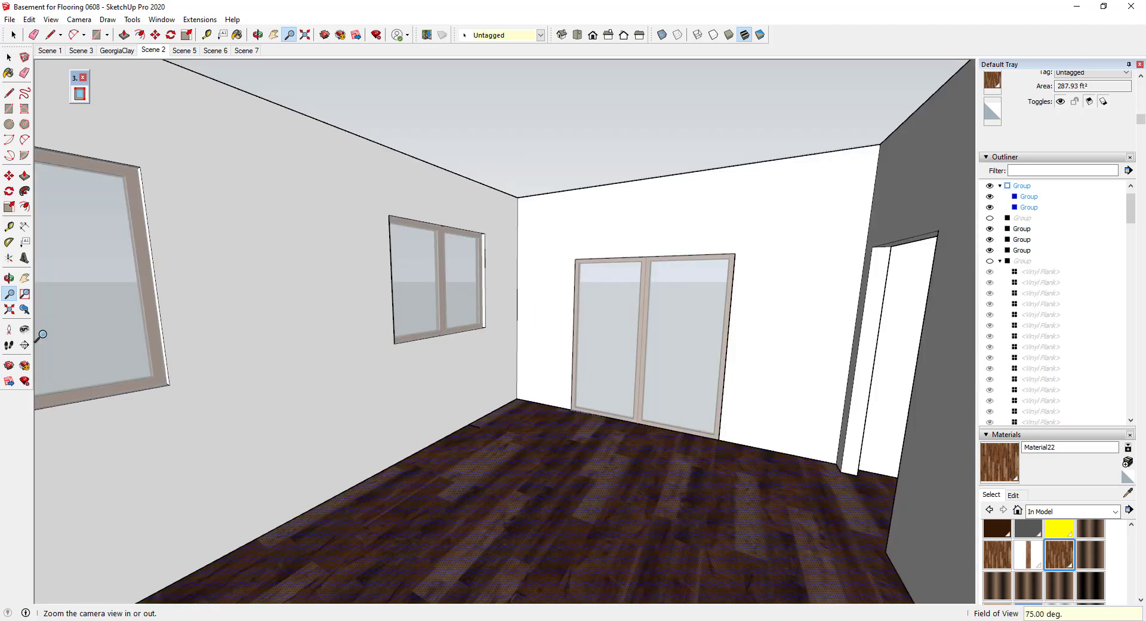
pyautogui.scroll(-3, 740, 379)
pyautogui.moveTo(722, 383); pyautogui.dragTo(683, 324, button='middle')
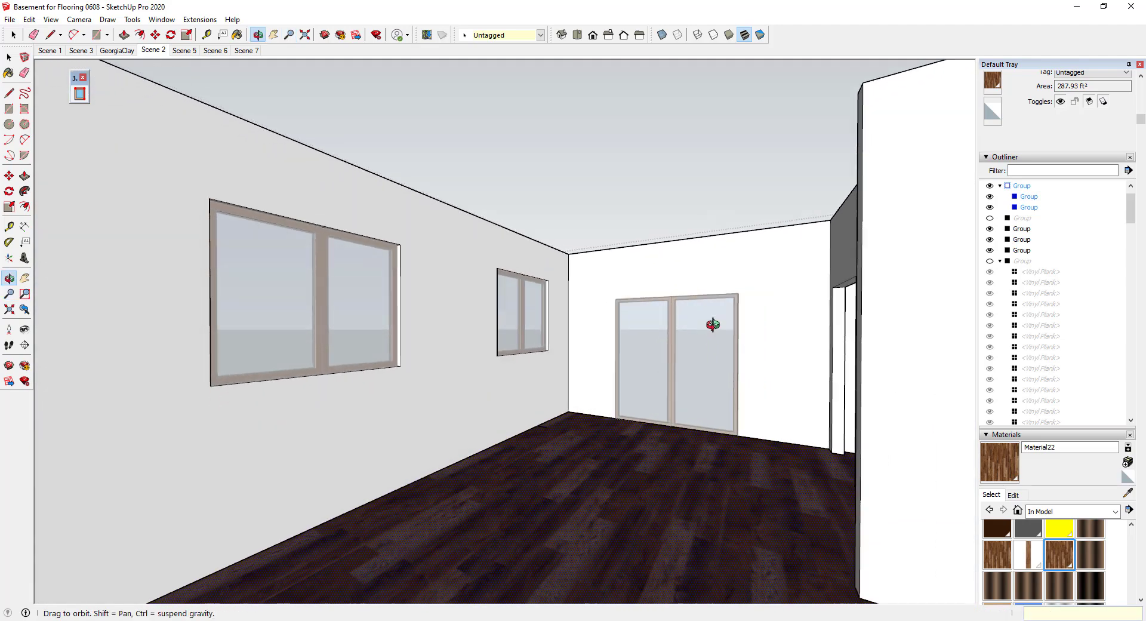
# Step: Unhide the hidden ceiling group over the large room
pyautogui.scroll(5, 680, 333)
pyautogui.scroll(-5, 750, 360)
pyautogui.moveTo(750, 356); pyautogui.dragTo(823, 321, button='middle')
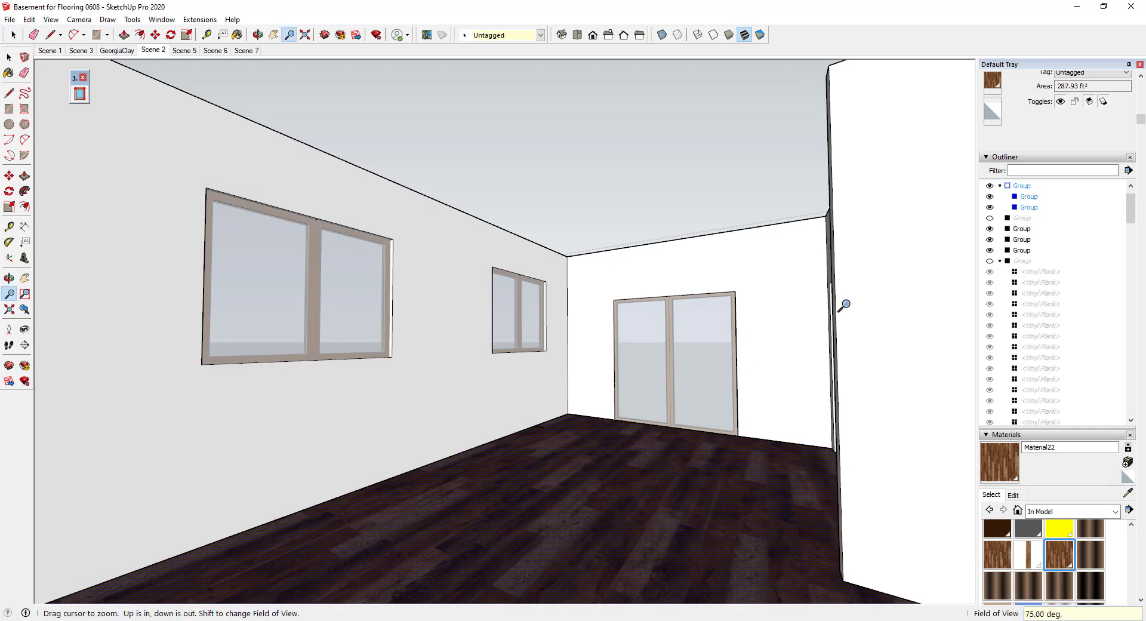
pyautogui.rightClick(1021, 220)
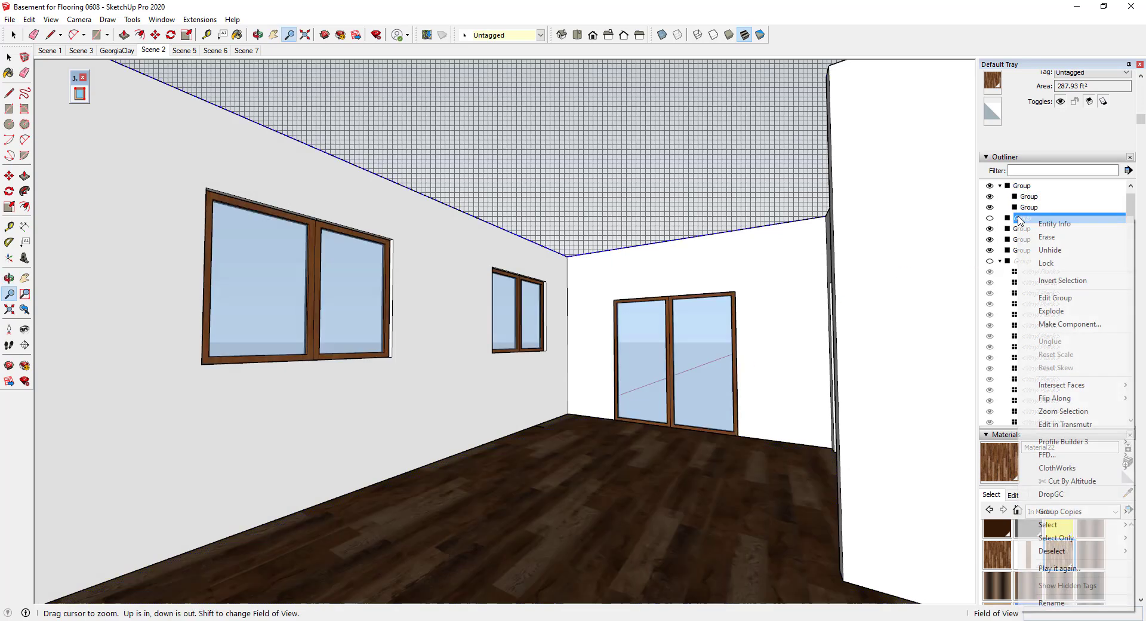
pyautogui.click(1038, 249)
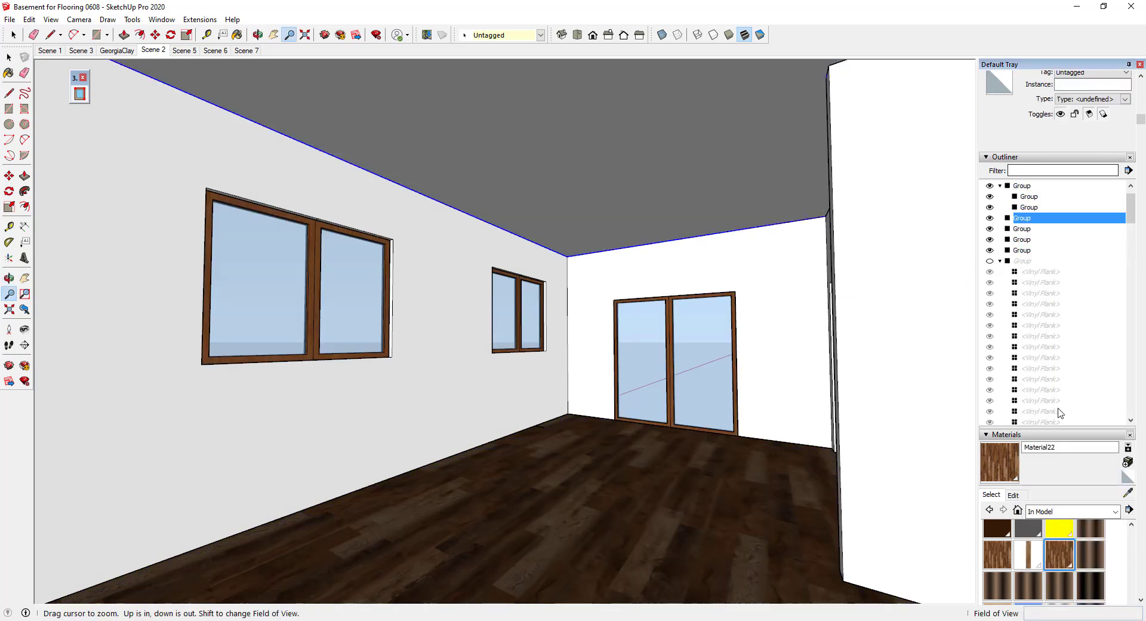
# Step: Make the Furniture tag visible and frame the seating area together with the plank floor
pyautogui.scroll(-10, 1134, 536)
pyautogui.click(985, 413)
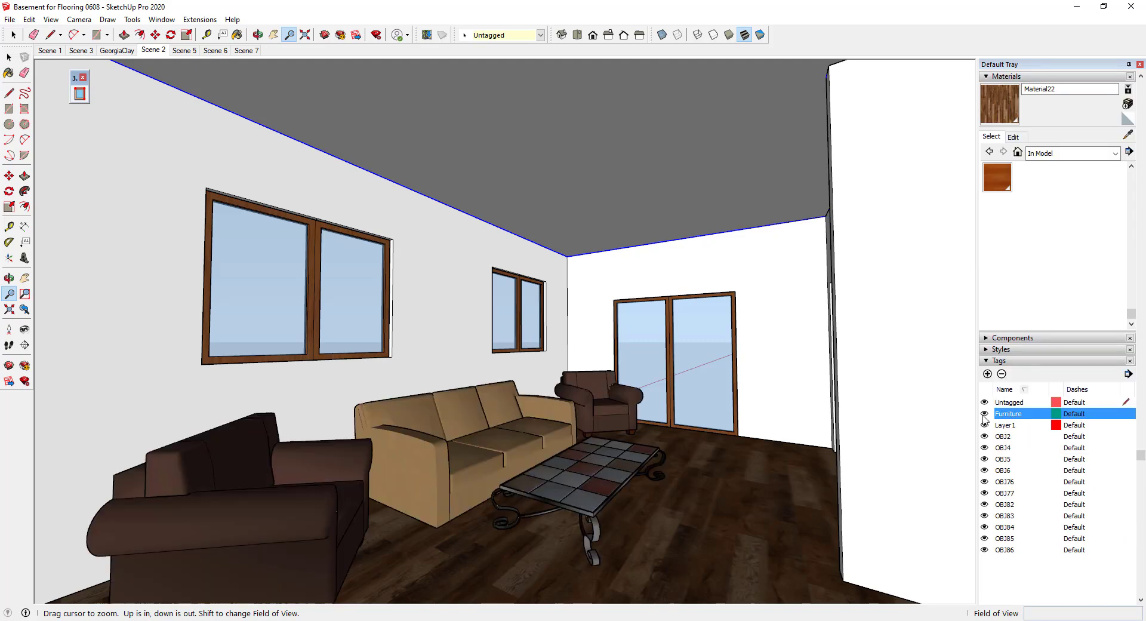
pyautogui.moveTo(657, 442); pyautogui.dragTo(678, 425, button='middle')
pyautogui.moveTo(678, 425); pyautogui.dragTo(669, 445)
pyautogui.press('z')
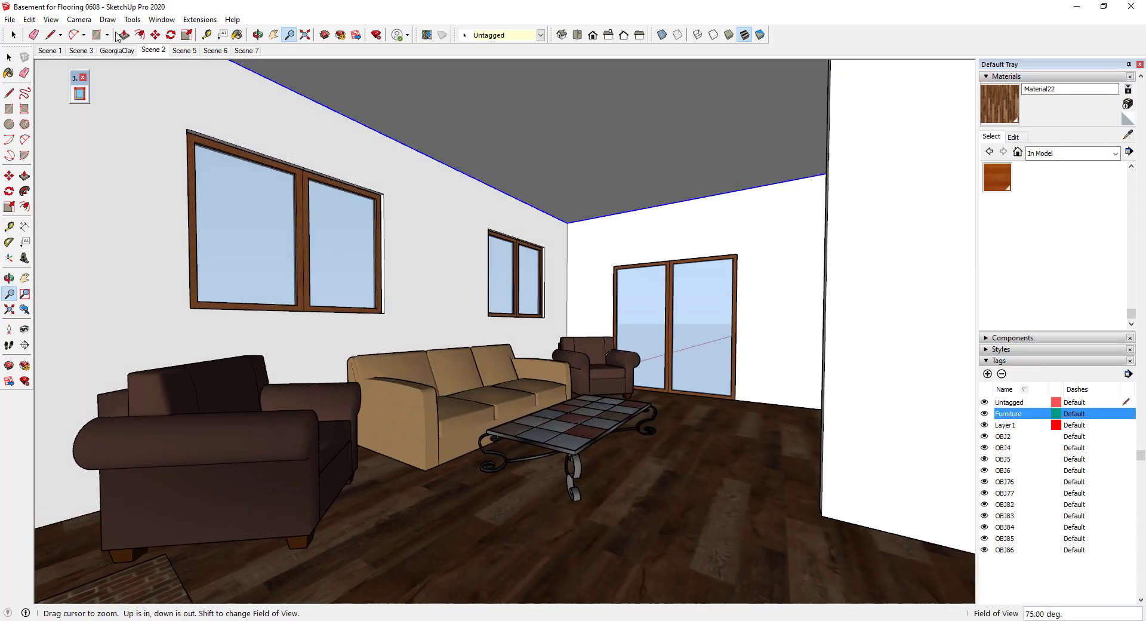
# Step: Add a scene for the furnished room view after Scene 2 and reorder it to come last, after Scene 7
pyautogui.rightClick(157, 51)
pyautogui.click(180, 69)
pyautogui.rightClick(181, 50)
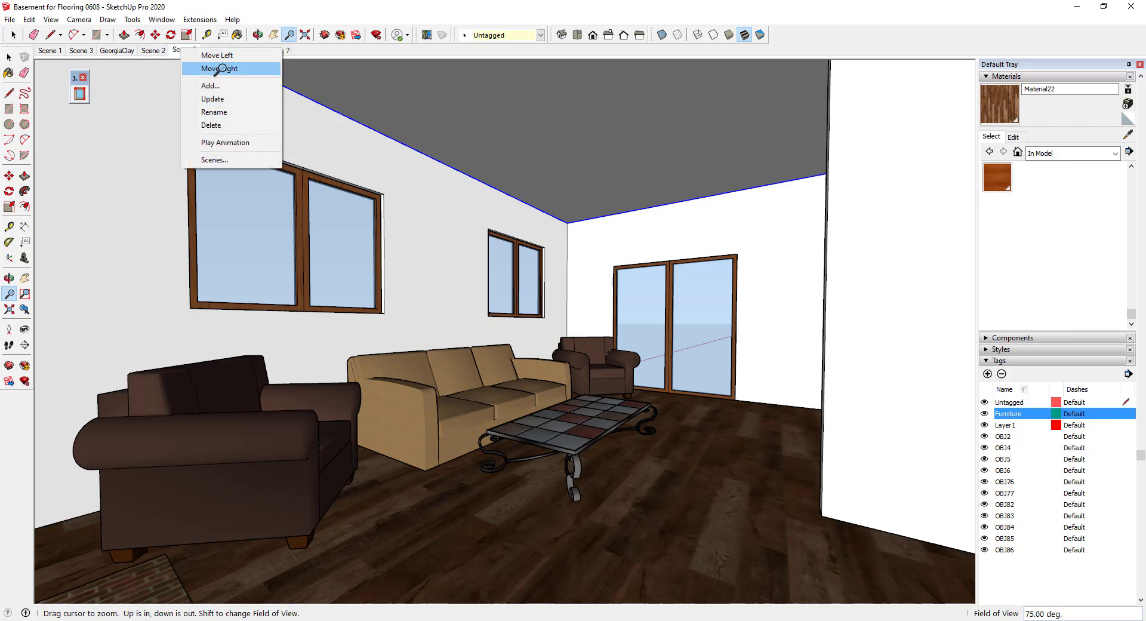
pyautogui.click(221, 69)
pyautogui.rightClick(215, 50)
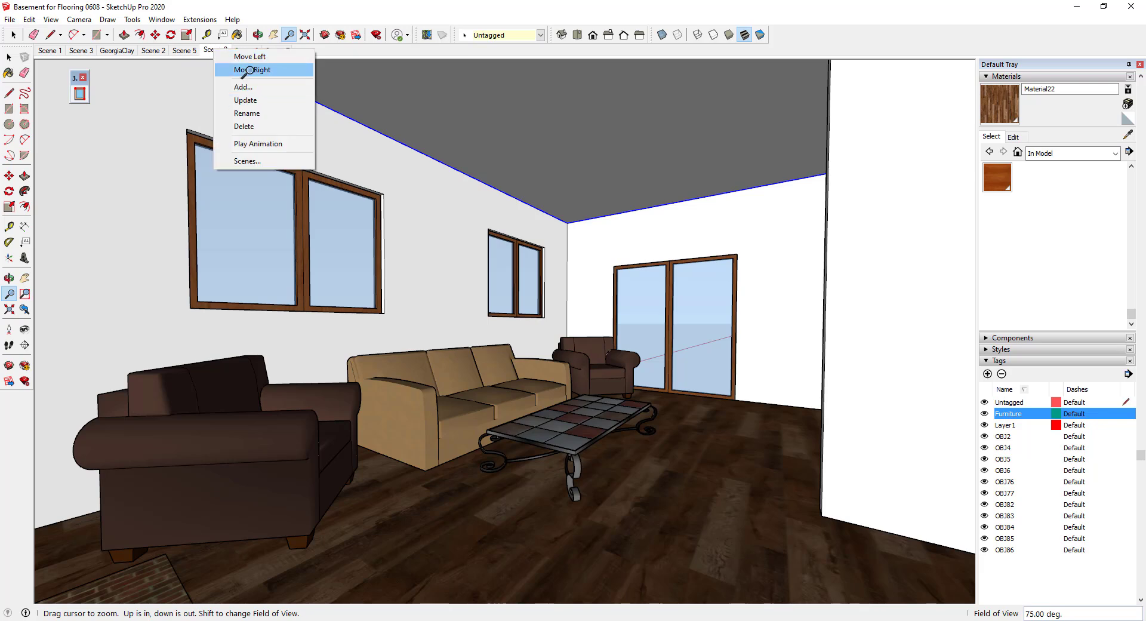
pyautogui.click(249, 70)
pyautogui.rightClick(248, 51)
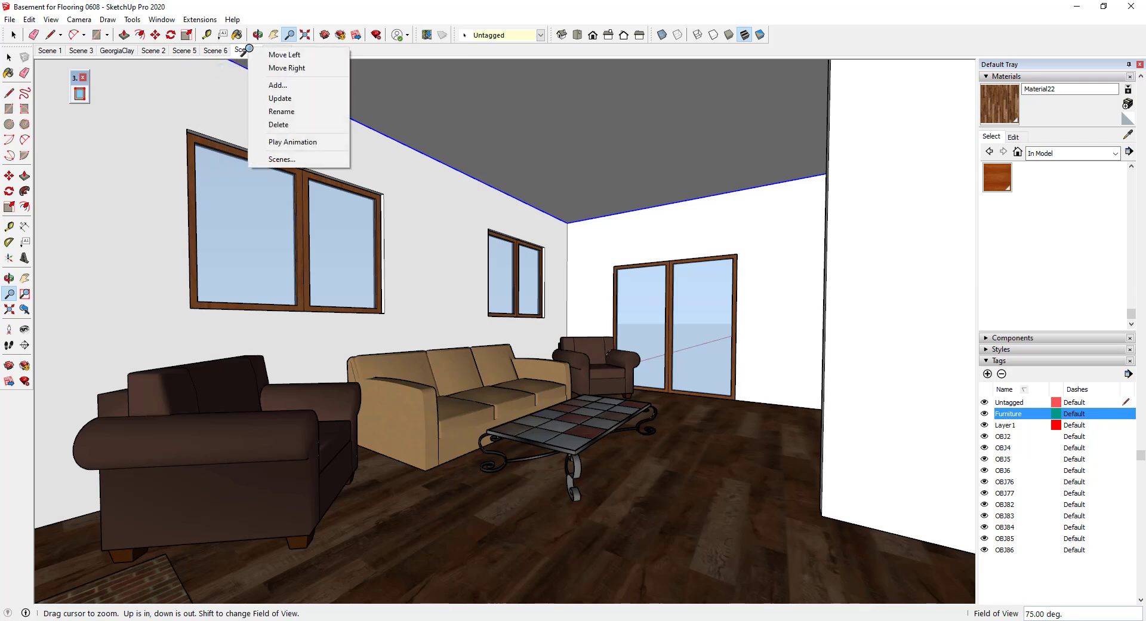
pyautogui.click(278, 70)
# Step: Compare the modeled plank floor in Scene 7 with the image-textured floor in Scene 8
pyautogui.click(246, 51)
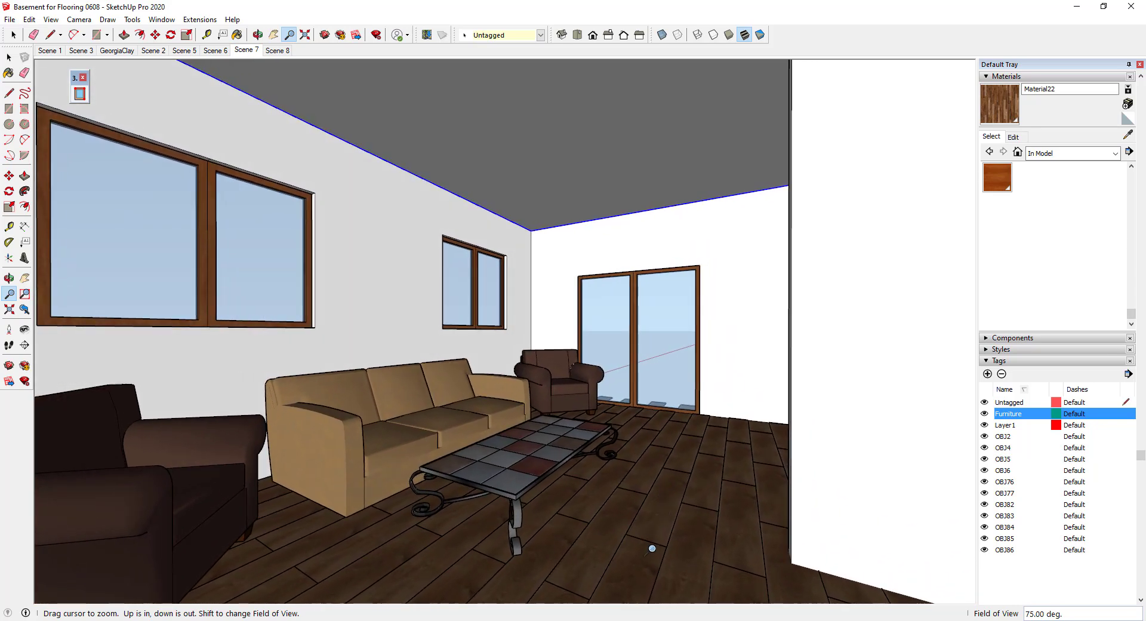
pyautogui.click(277, 50)
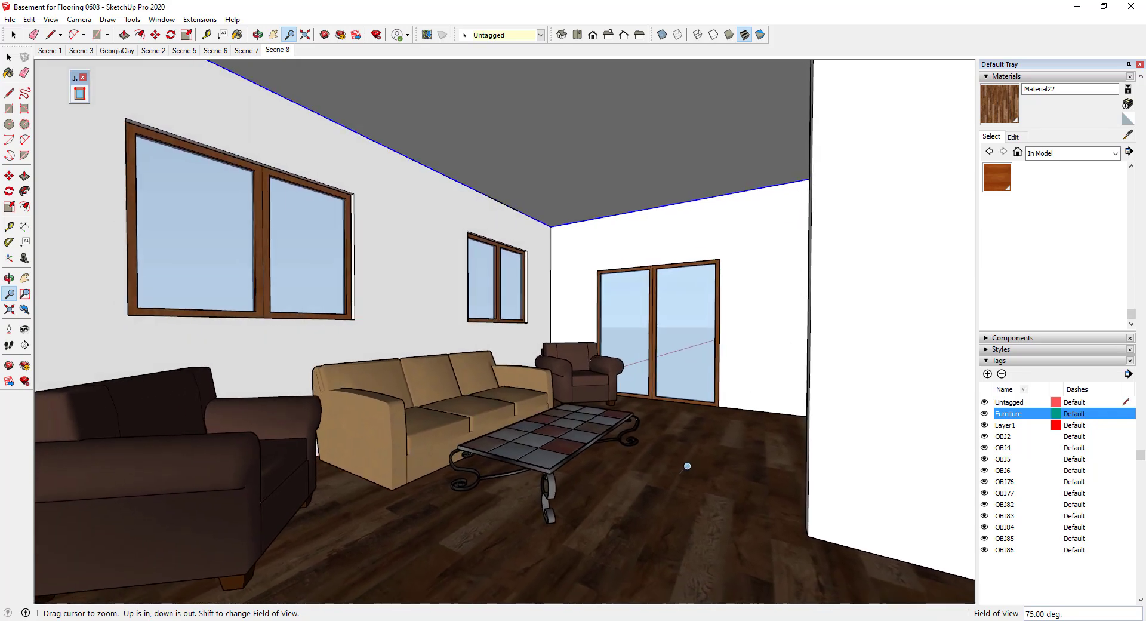